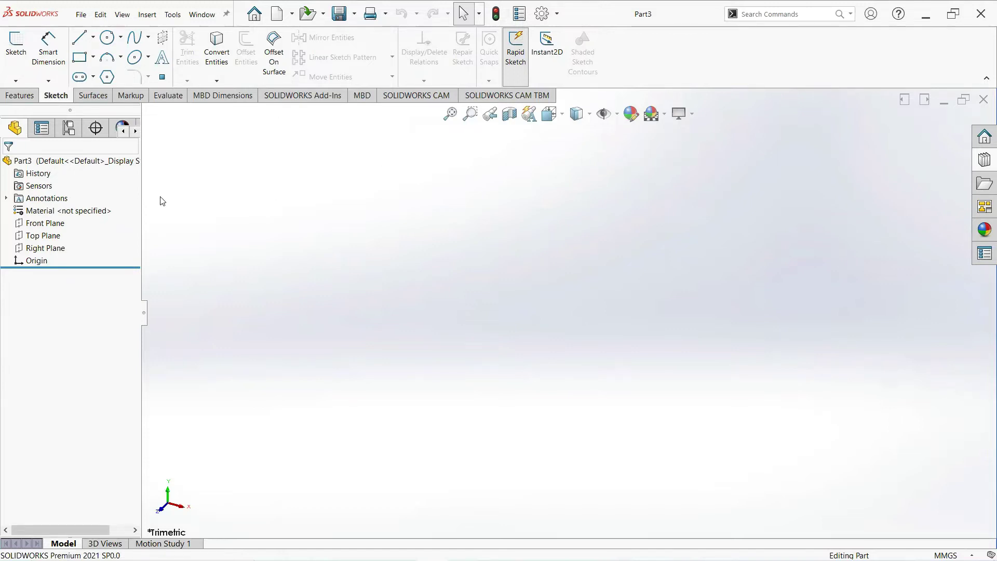
Start a sketch on the Front Plane and draw a stepped line chain down from the origin, with its middle segment offset outward about 7 mm
click(56, 229)
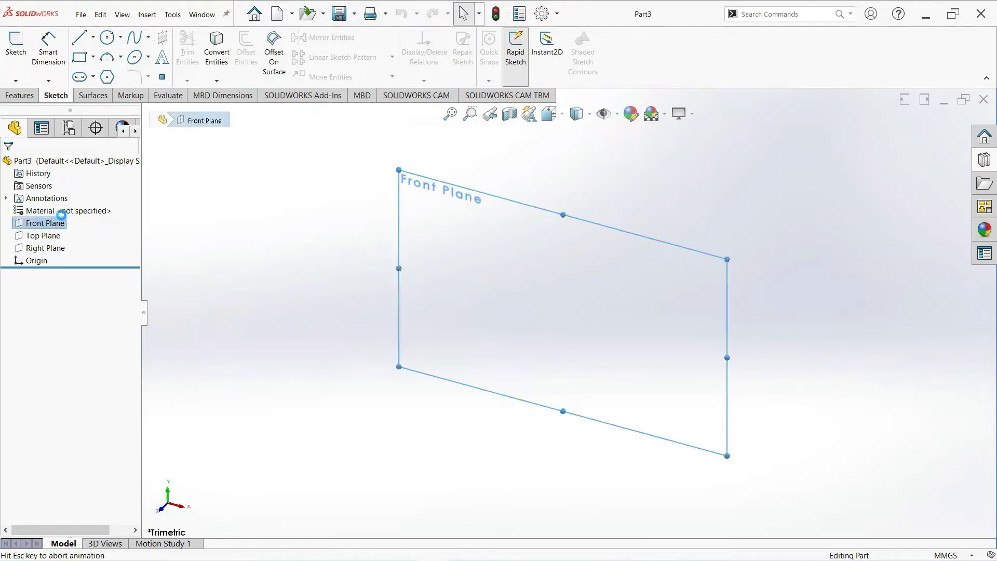
click(62, 219)
click(80, 38)
scroll(580, 327, down, 3)
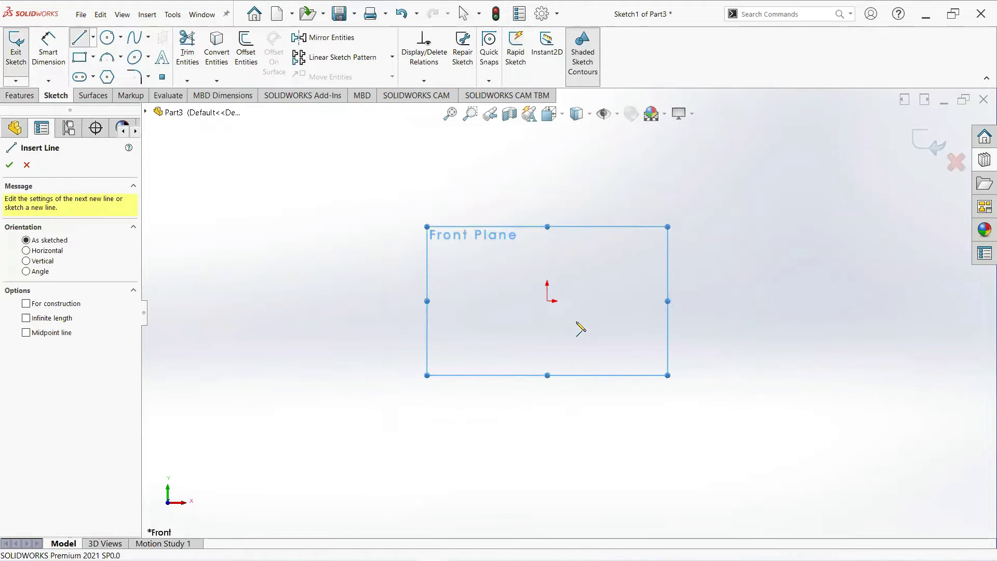
click(508, 283)
click(508, 272)
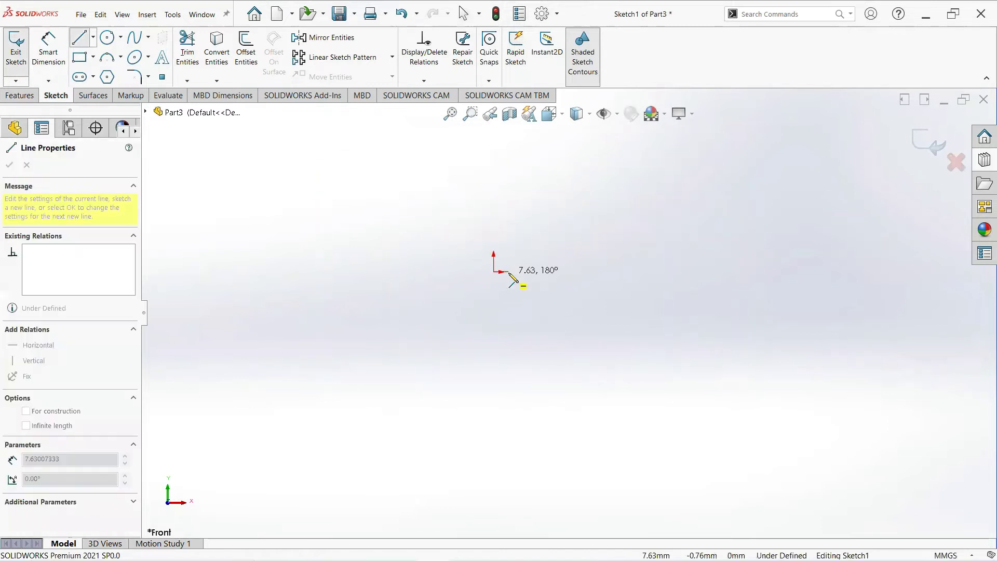
click(508, 345)
click(523, 345)
click(522, 415)
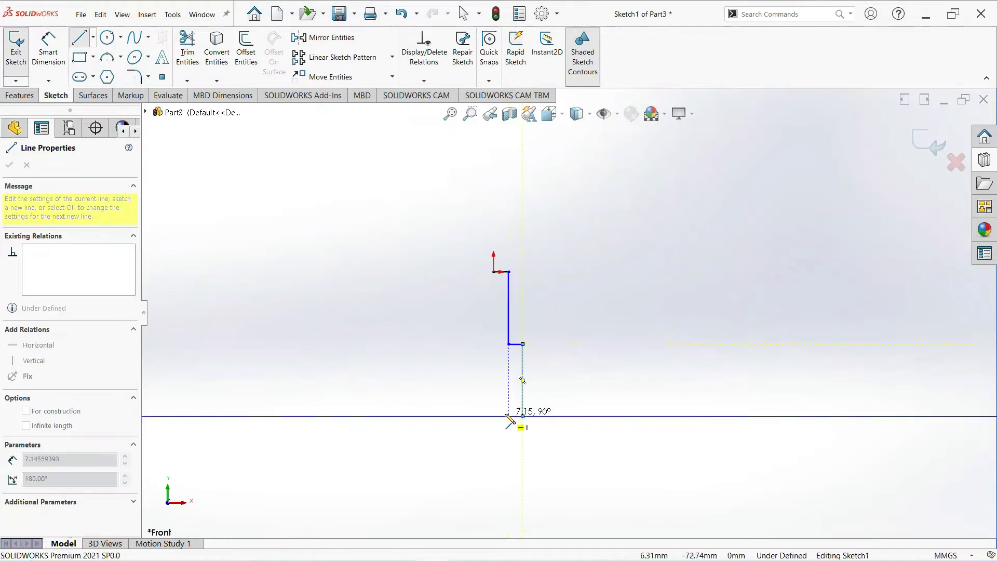
click(509, 416)
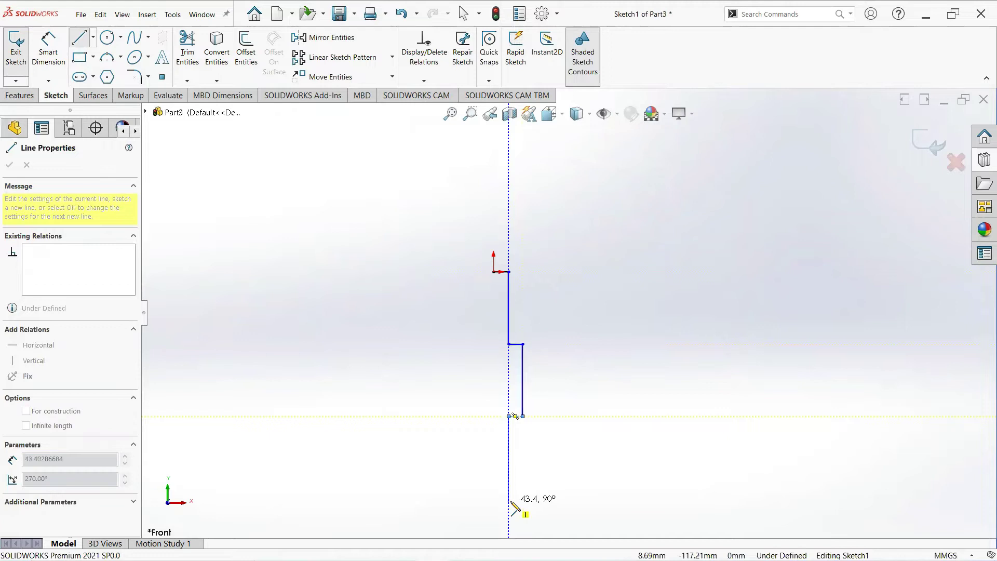
click(509, 501)
right_click(509, 413)
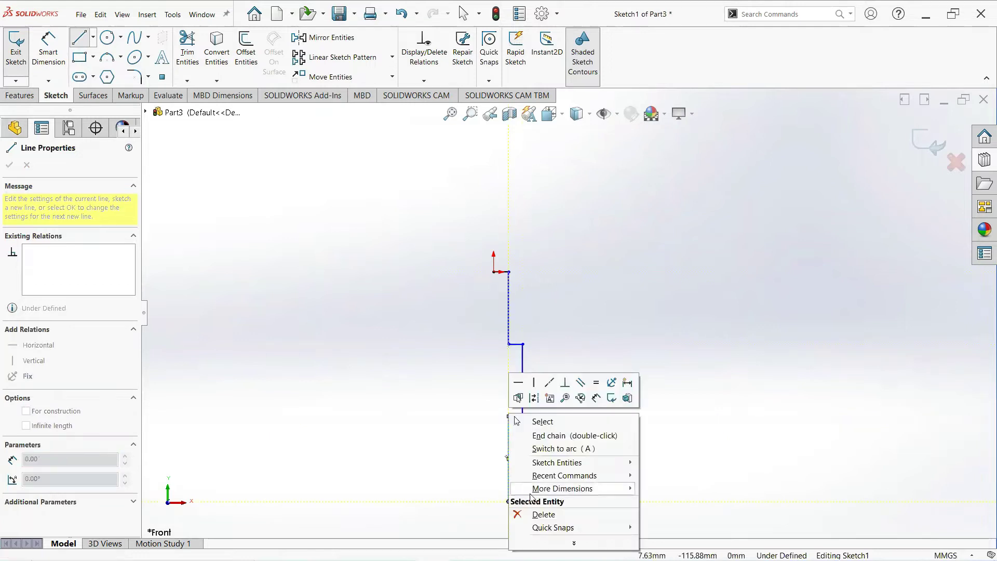
click(542, 426)
key(Escape)
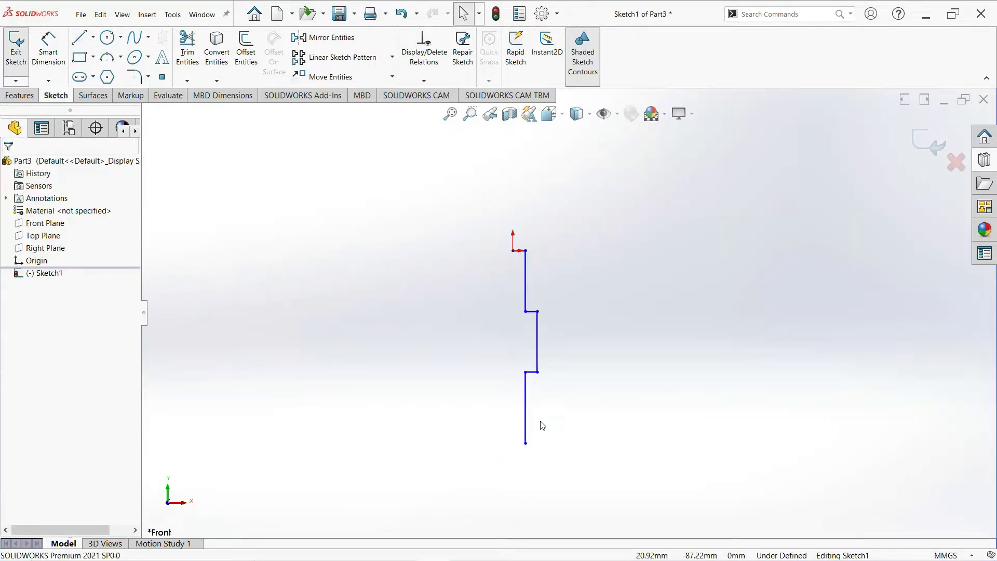
Dimension the short horizontal line at the origin to 0.6 mm
click(58, 61)
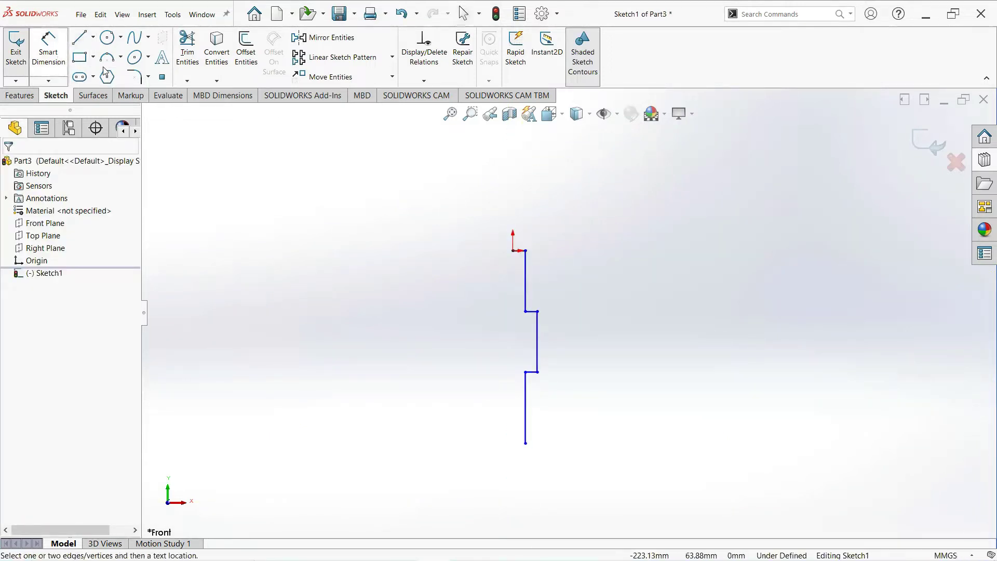
click(522, 253)
click(521, 214)
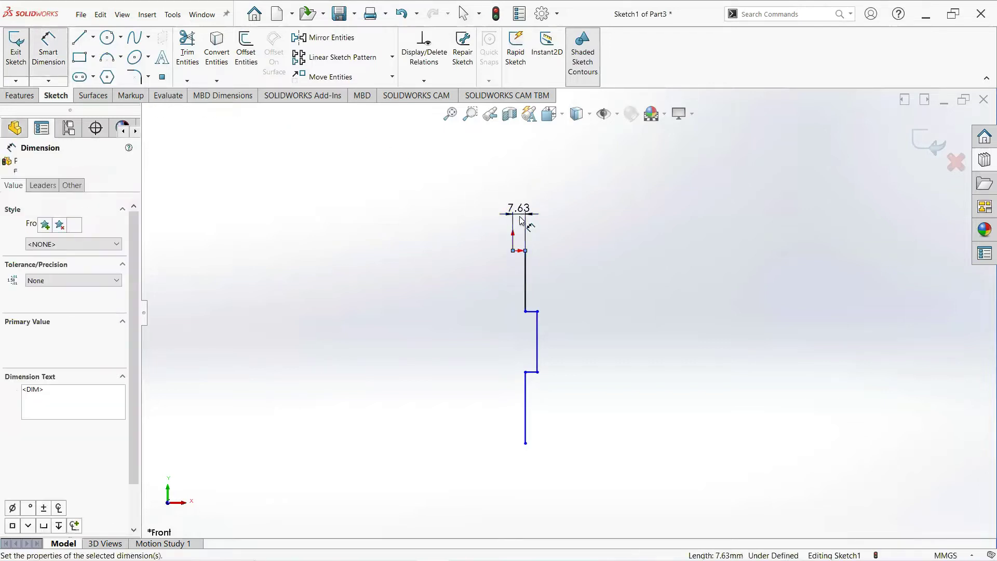
text(0.6)
key(Return)
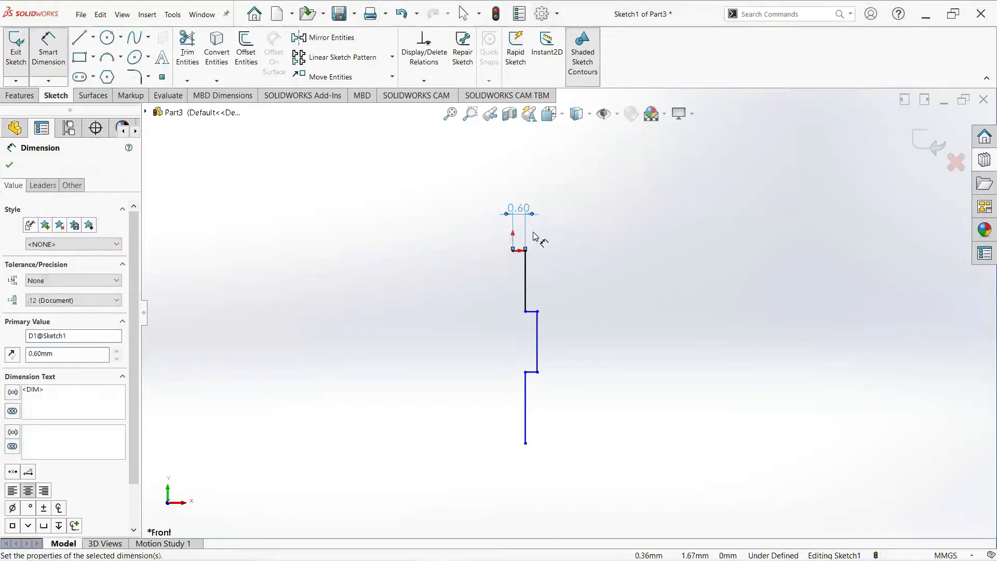
Dimension the upper vertical line of the stepped profile to 1.7 mm
click(538, 243)
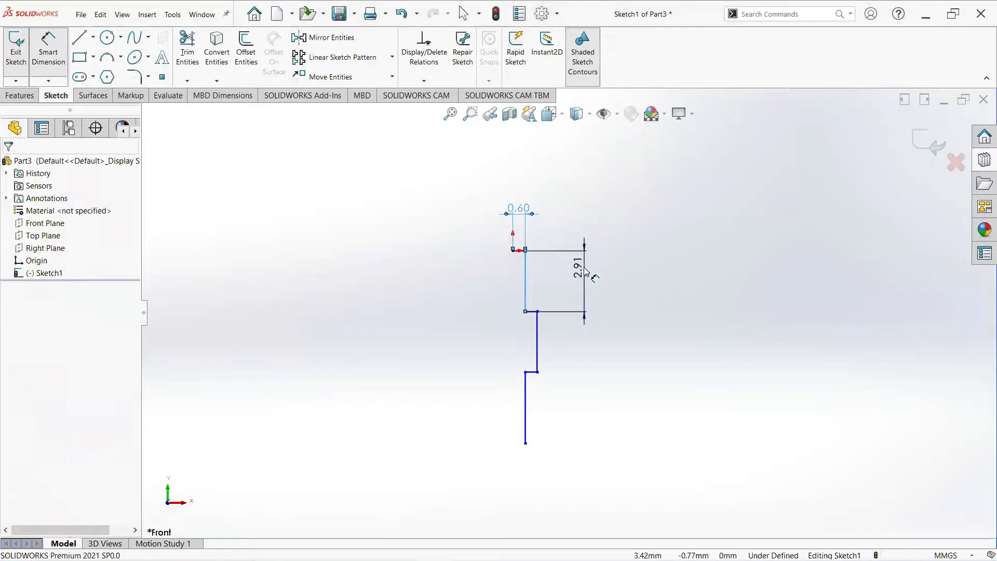
click(585, 271)
text(1)
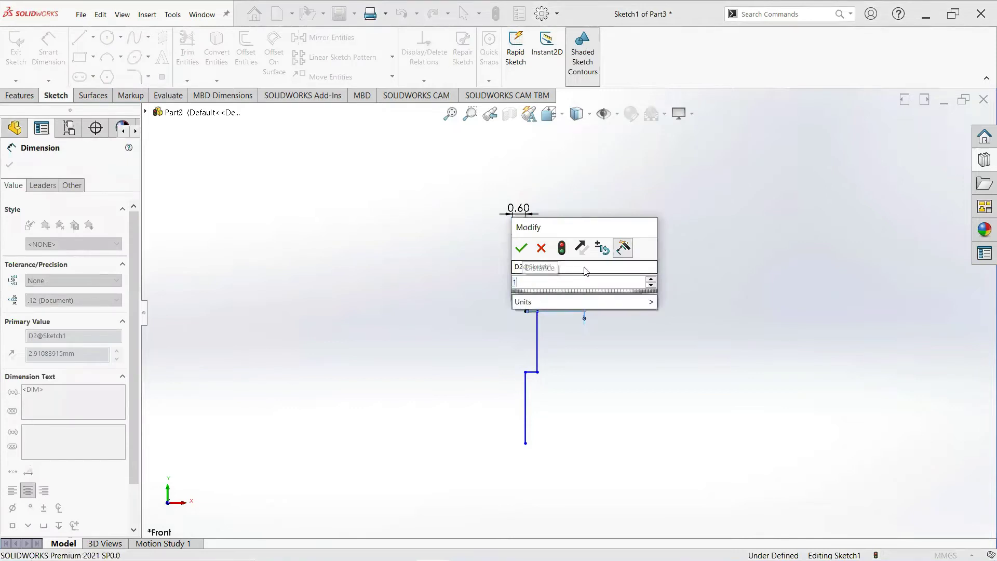
text(.7)
key(Return)
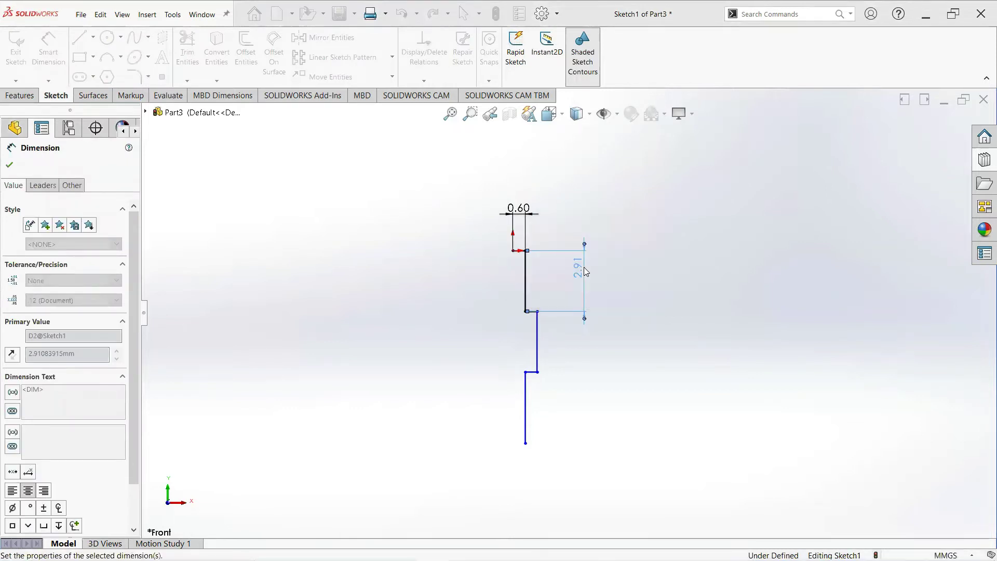
Dimension the short horizontal step below the upper vertical line to 0.3 mm
click(533, 287)
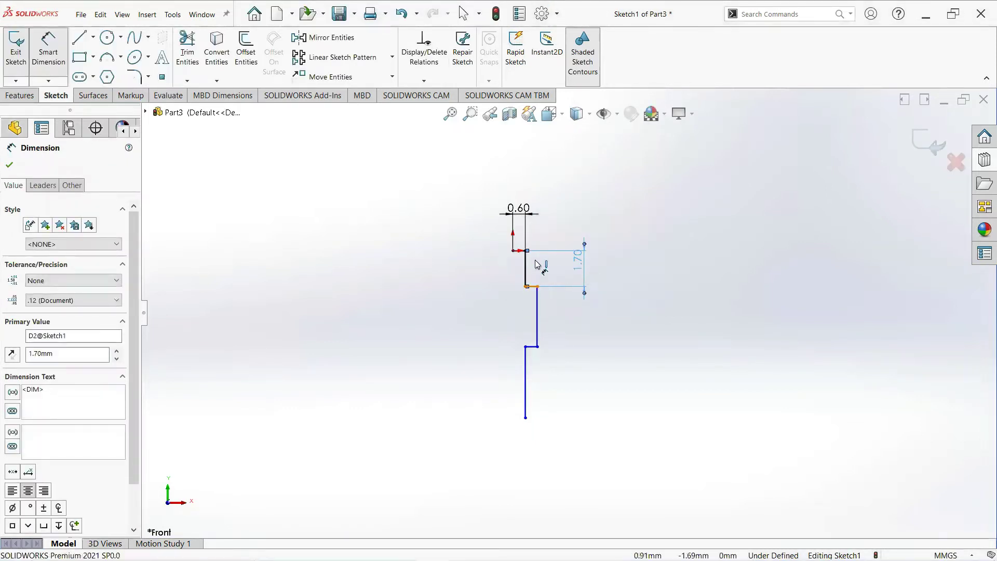
click(540, 223)
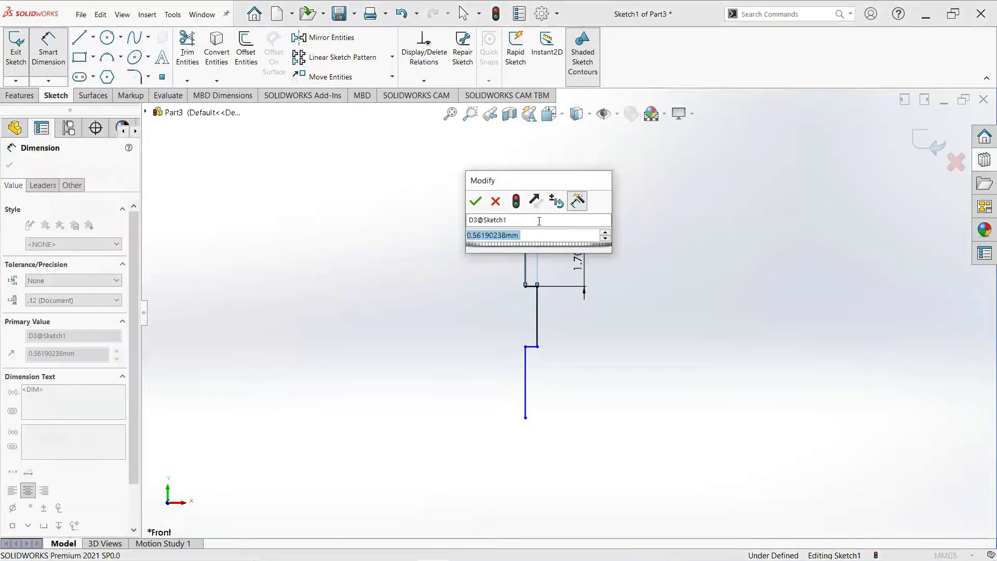
text(0.)
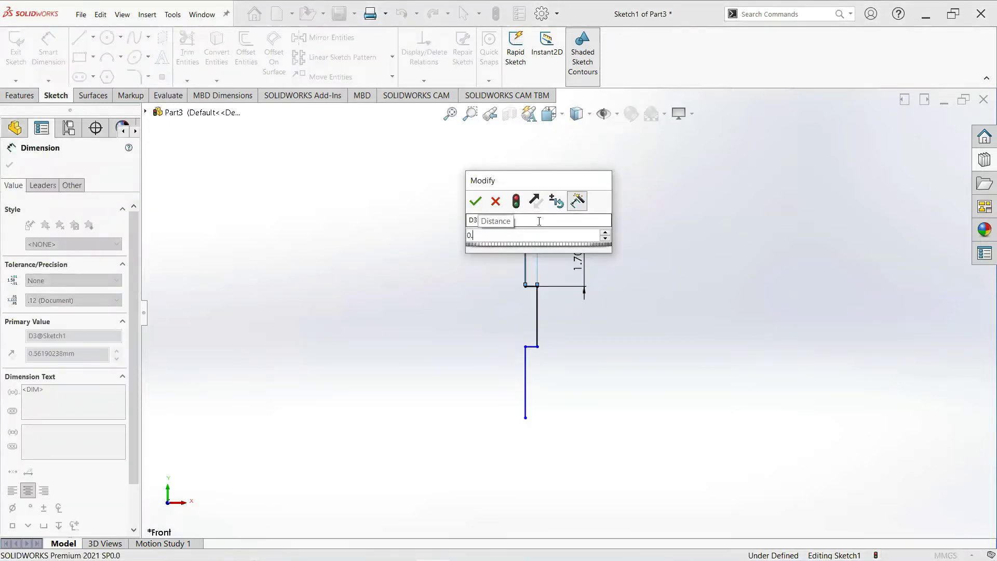
text(3)
key(Return)
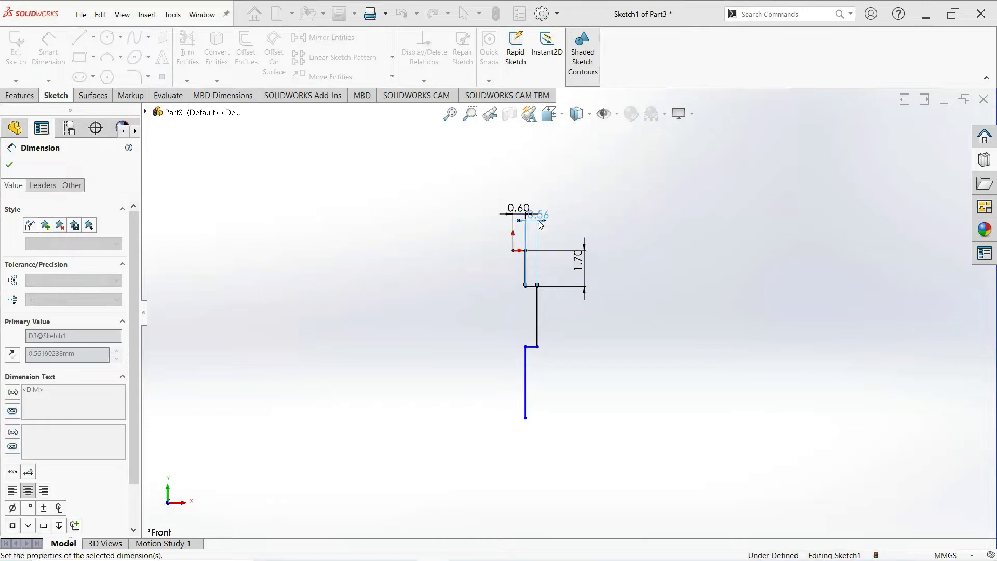
Dimension the middle vertical line of the stepped profile to 3.5 mm
click(535, 314)
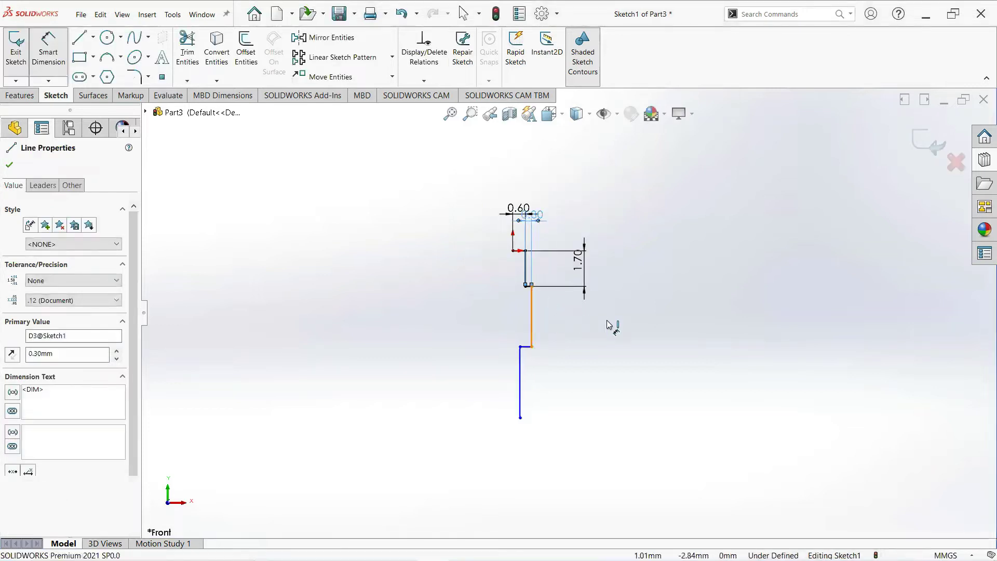
click(612, 324)
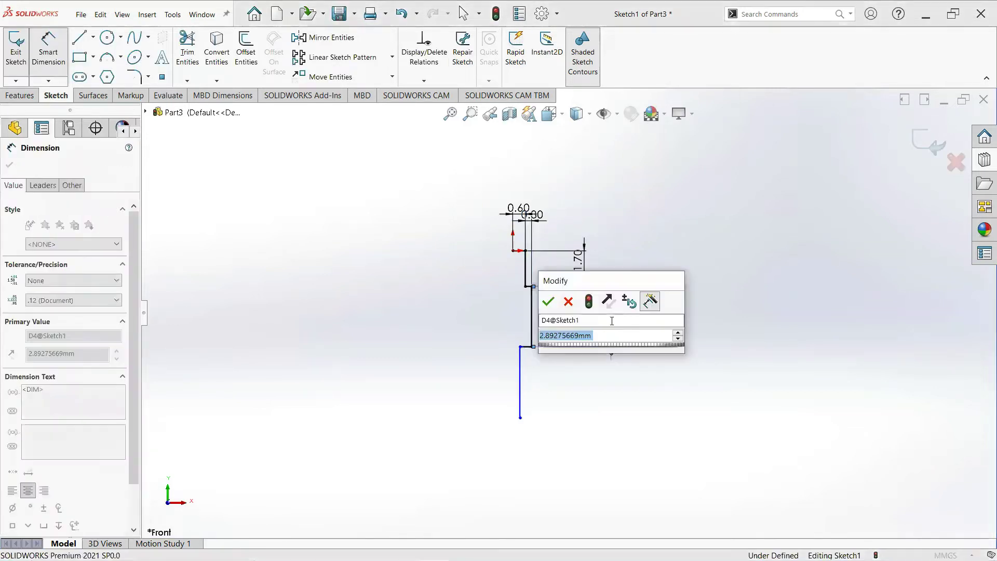
text(3.5)
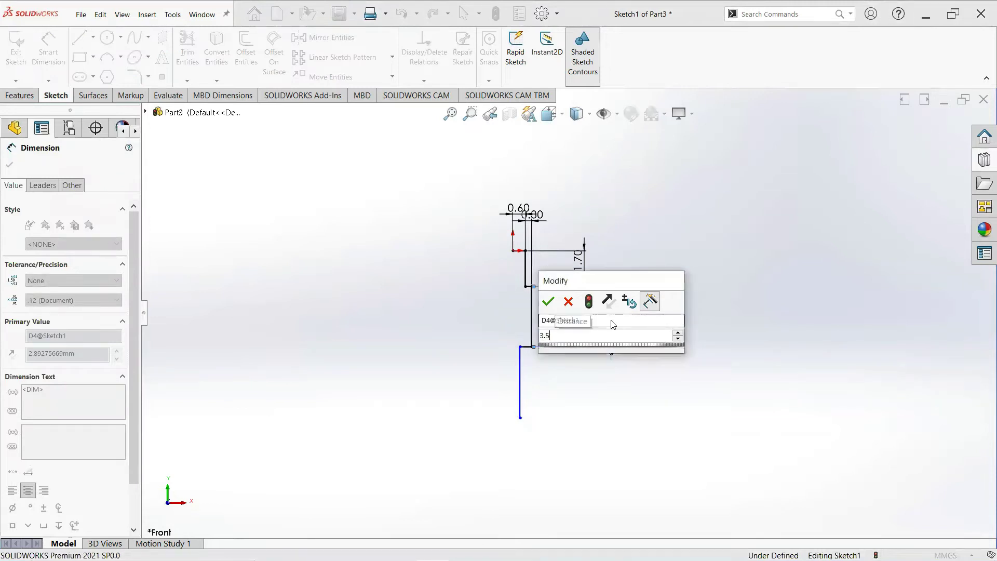
key(Return)
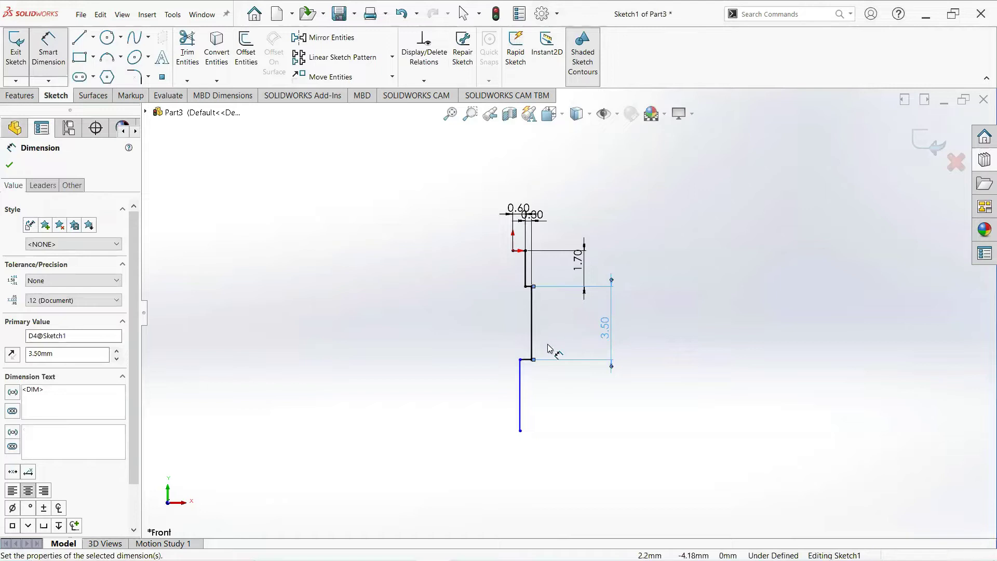
Dimension the short horizontal step below the middle vertical line to 0.3 mm
click(530, 365)
click(538, 464)
text(0.3)
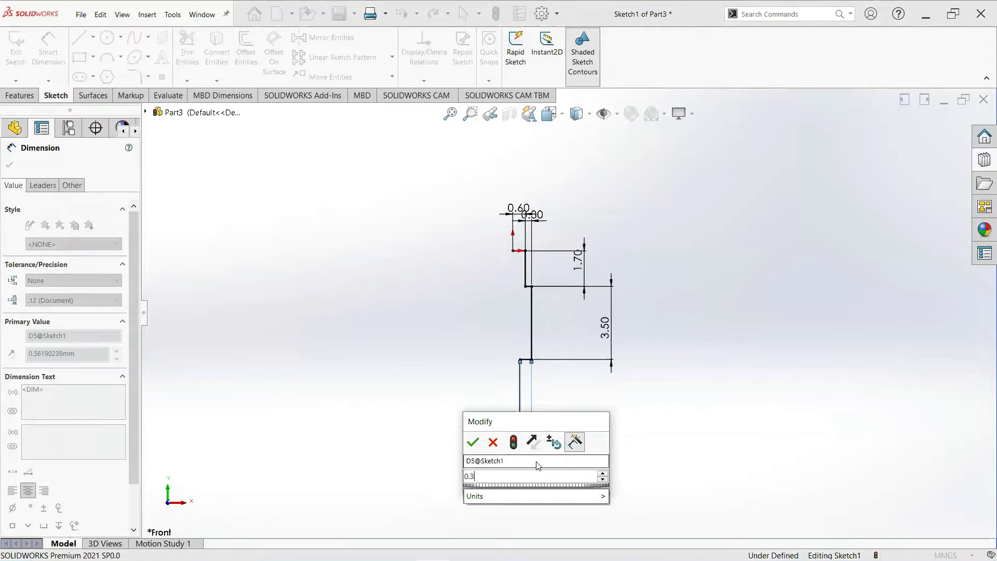
key(Return)
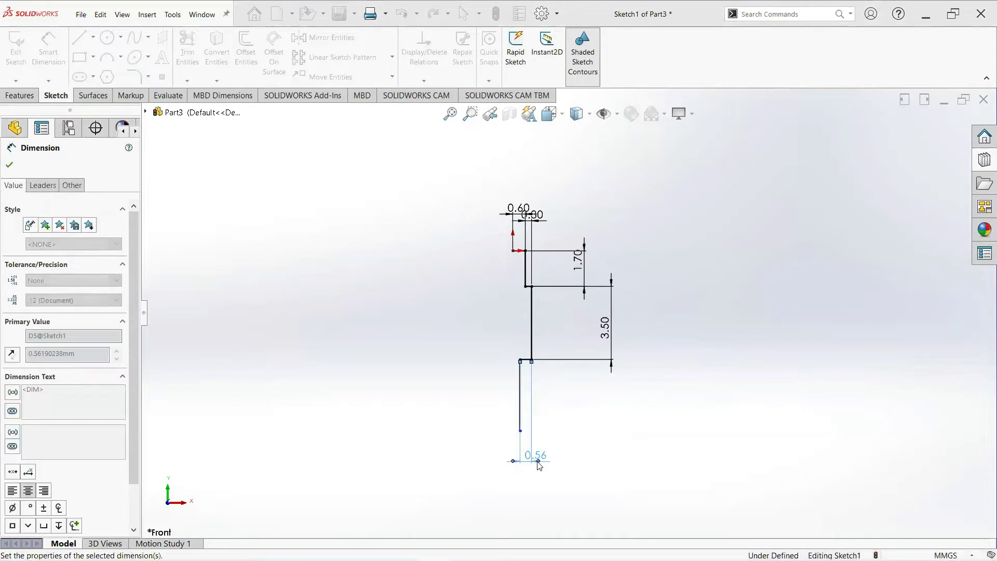
Dimension the lowest vertical line of the profile to 7.6 mm and finish dimensioning
click(527, 408)
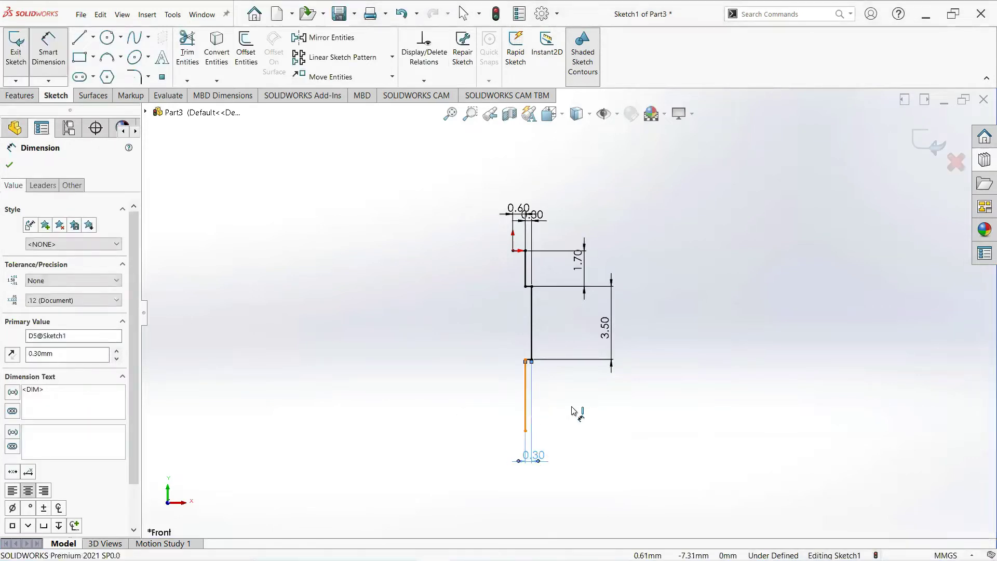
click(643, 412)
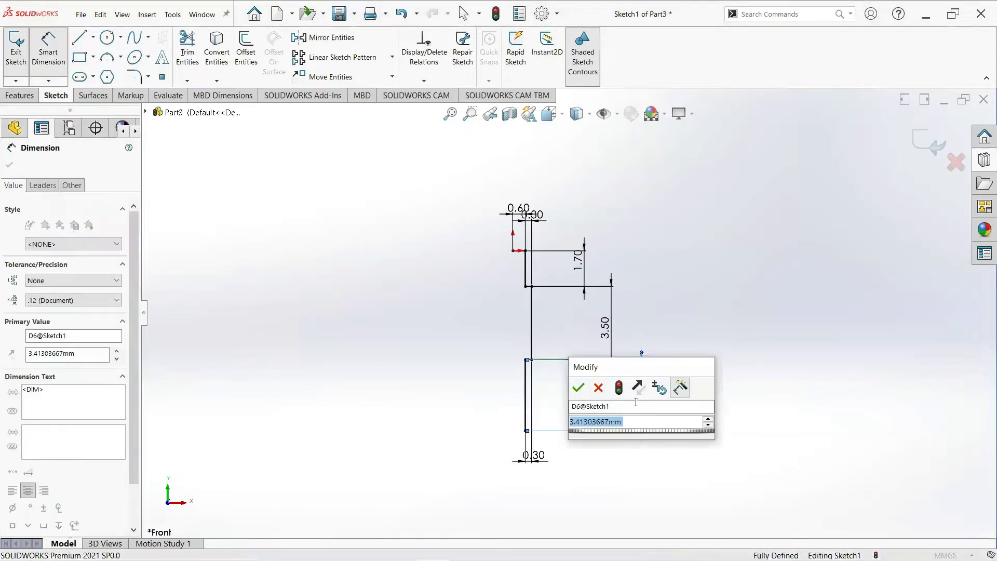
text(1.8)
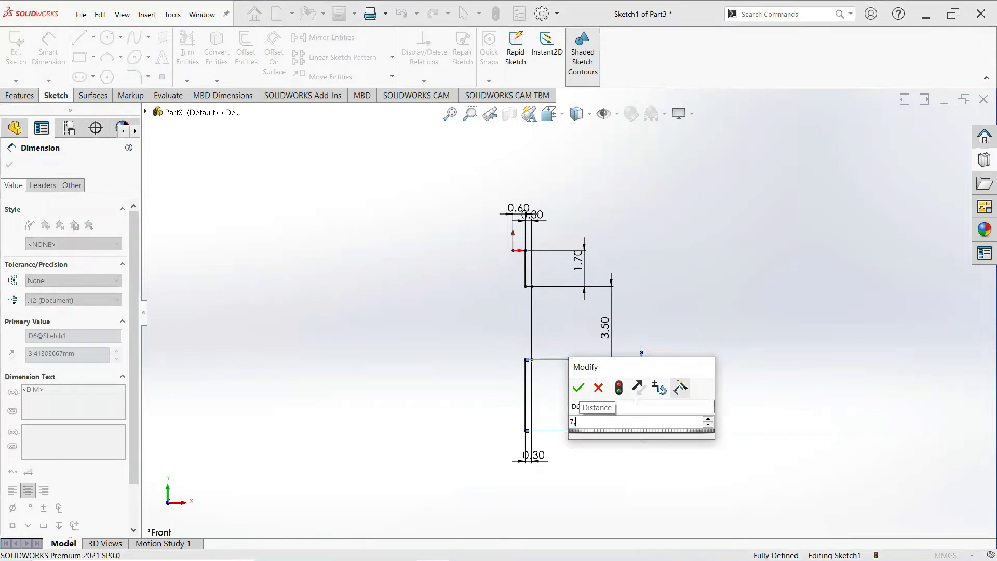
key(Return)
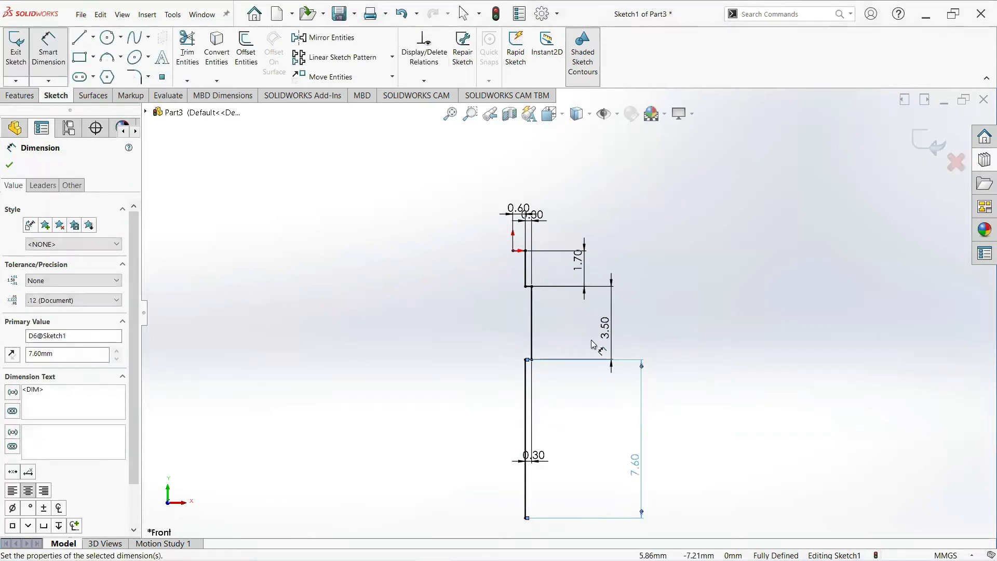
click(10, 166)
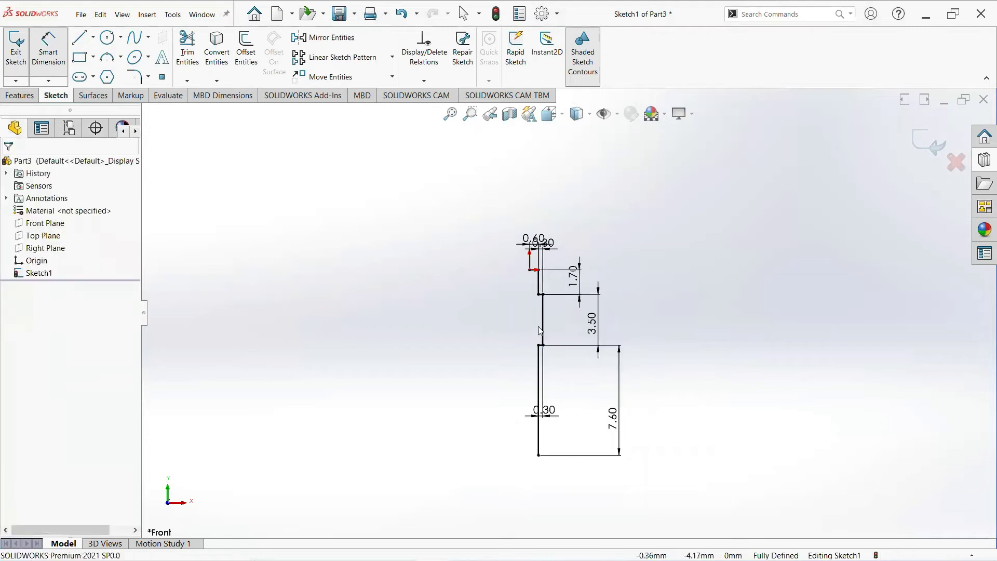
Draw a vertical line about 0.97 mm long down from the midpoint of the 0.6 mm top line and make it construction geometry
scroll(574, 326, down, 2)
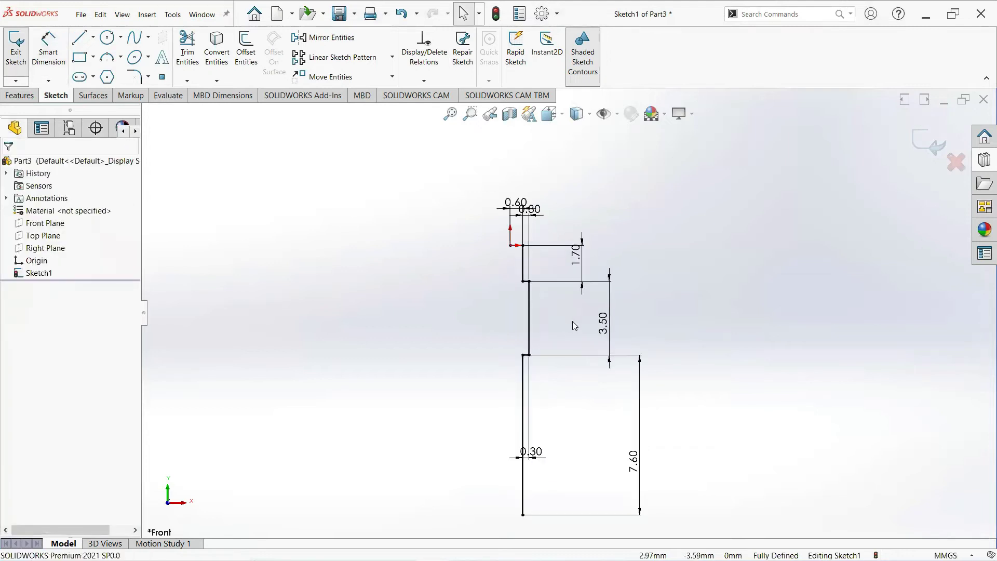
click(81, 39)
scroll(516, 228, down, 4)
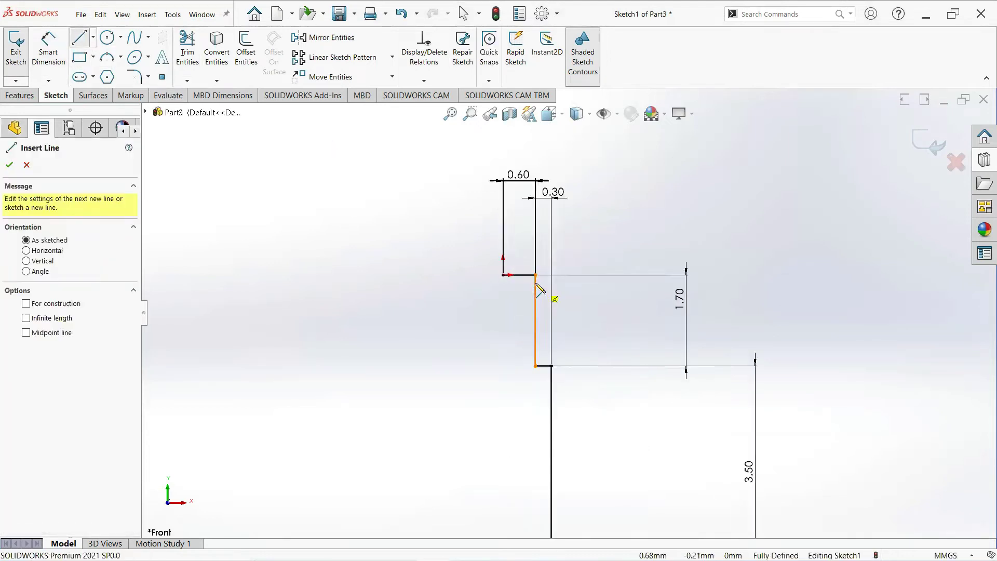
click(519, 275)
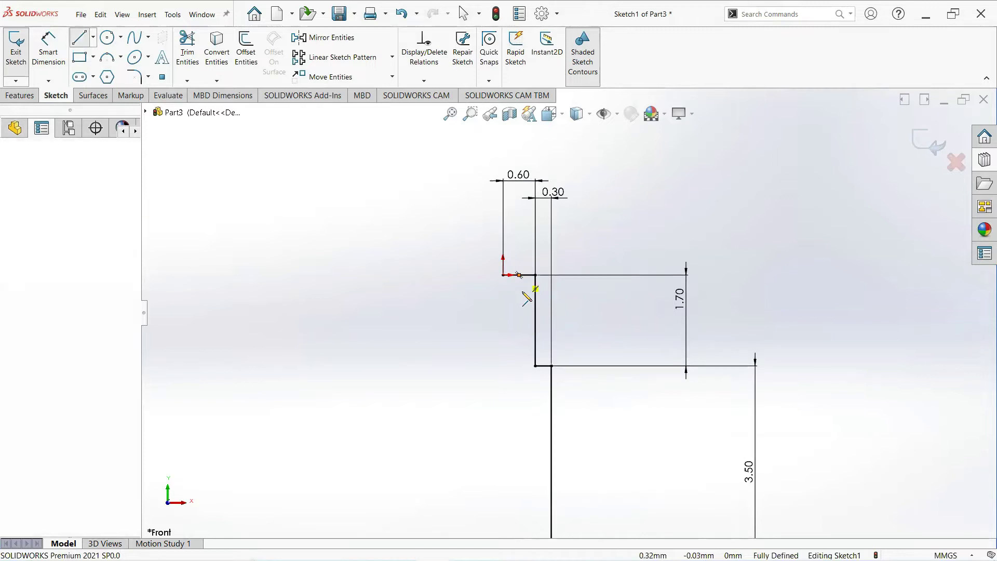
click(519, 327)
right_click(521, 328)
click(556, 334)
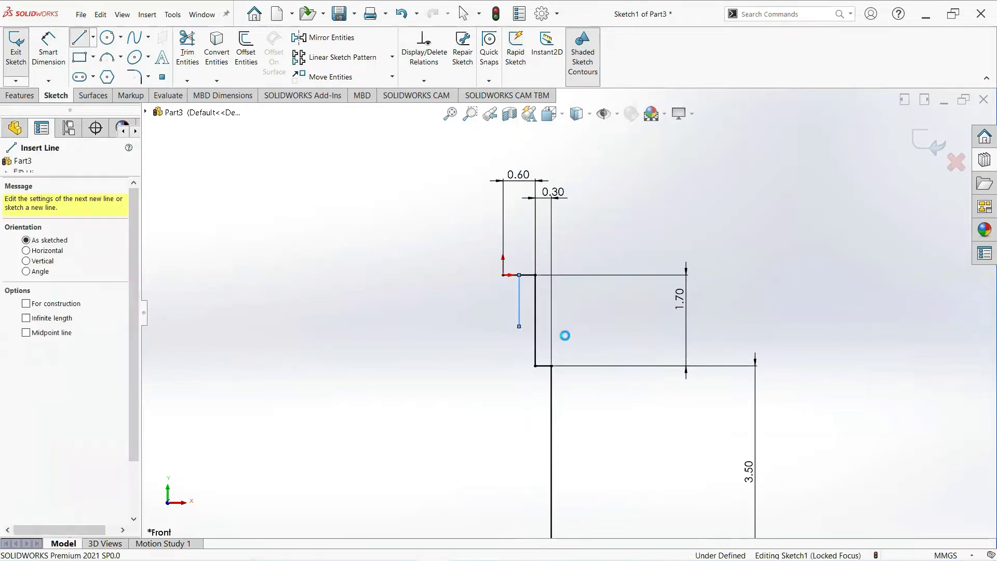
click(518, 305)
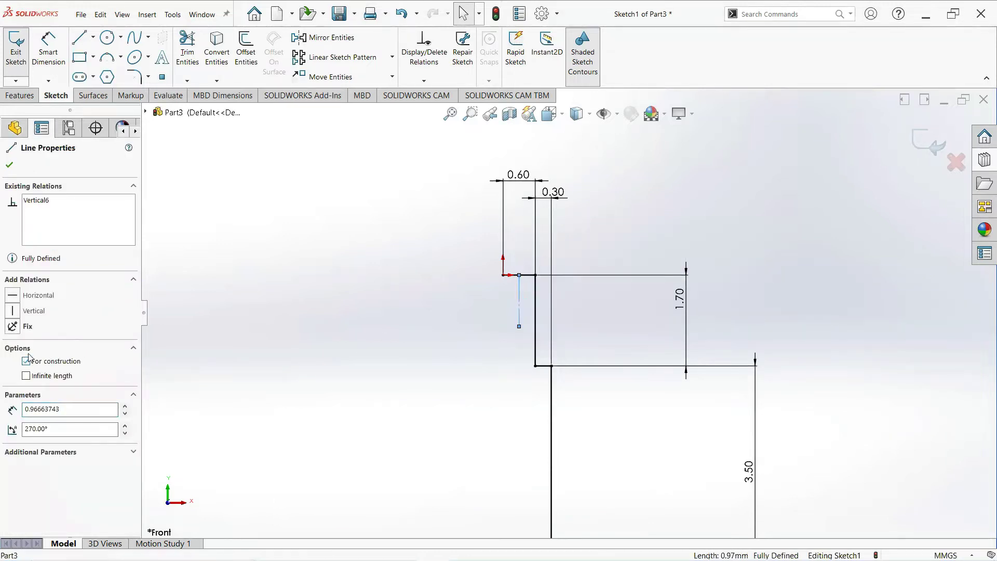
click(11, 166)
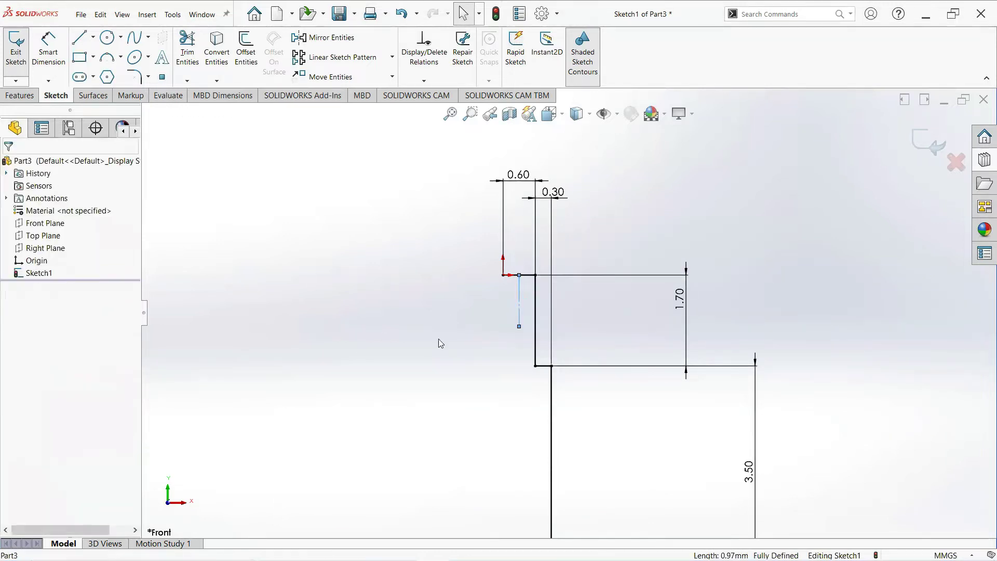
scroll(525, 379, up, 5)
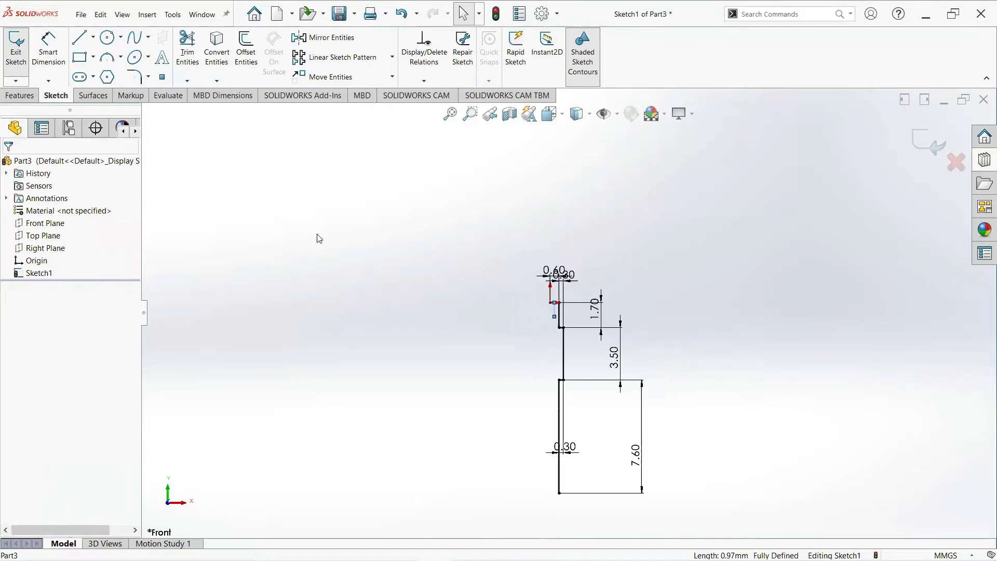
Mirror the six solid lines of the stepped profile about the vertical construction centerline, leaving the centerline out of the entities to mirror
click(337, 38)
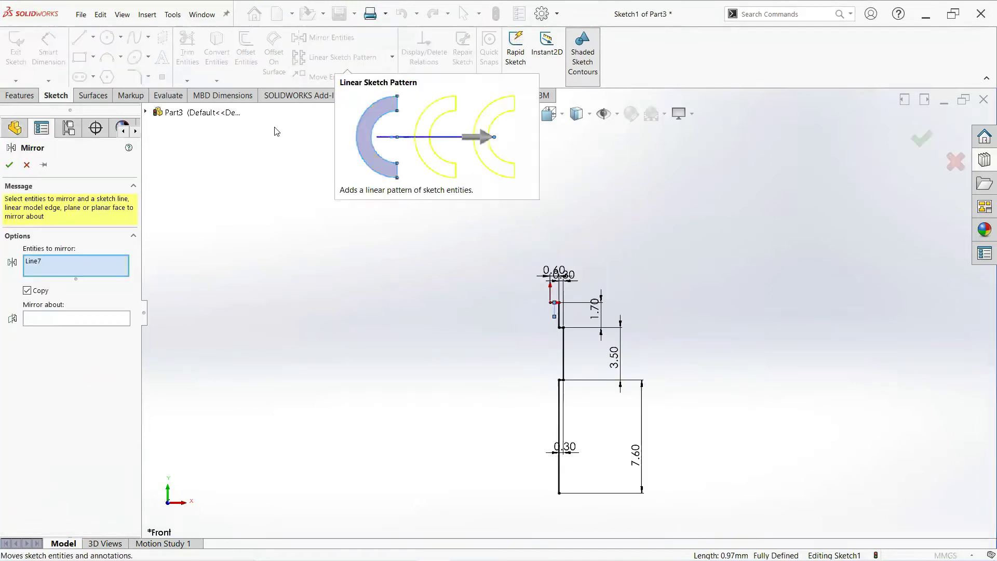
right_click(51, 268)
click(90, 275)
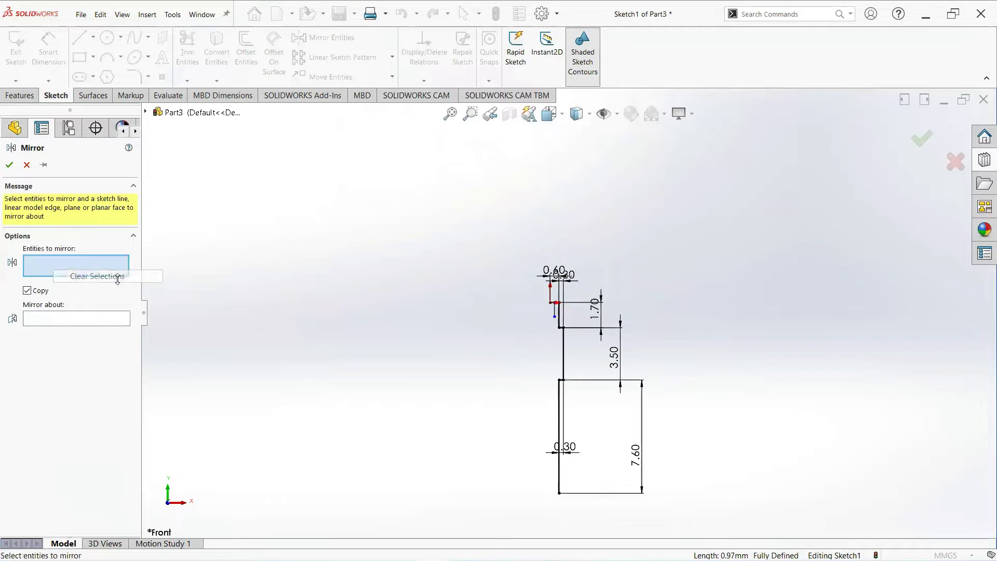
scroll(616, 328, down, 5)
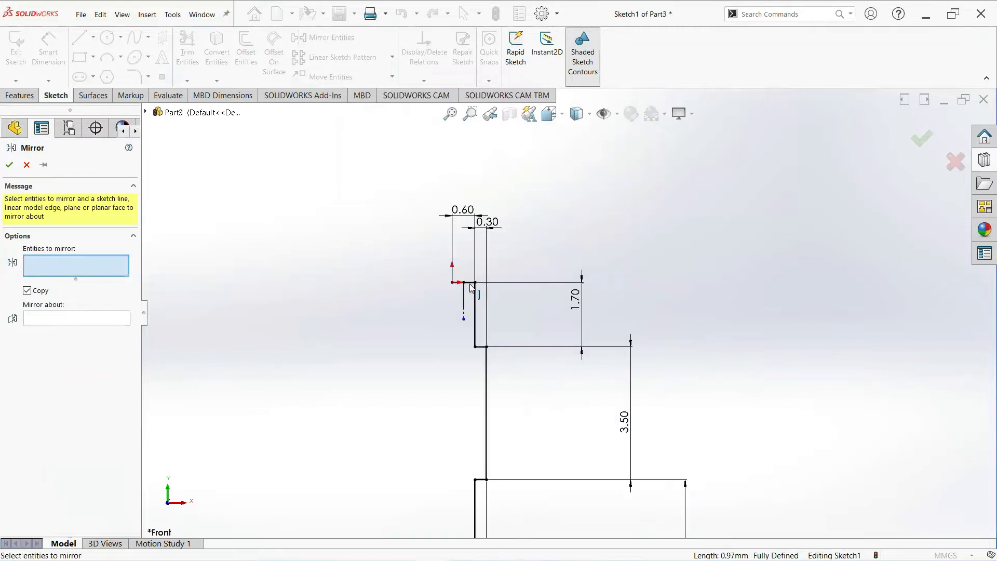
click(470, 283)
click(476, 302)
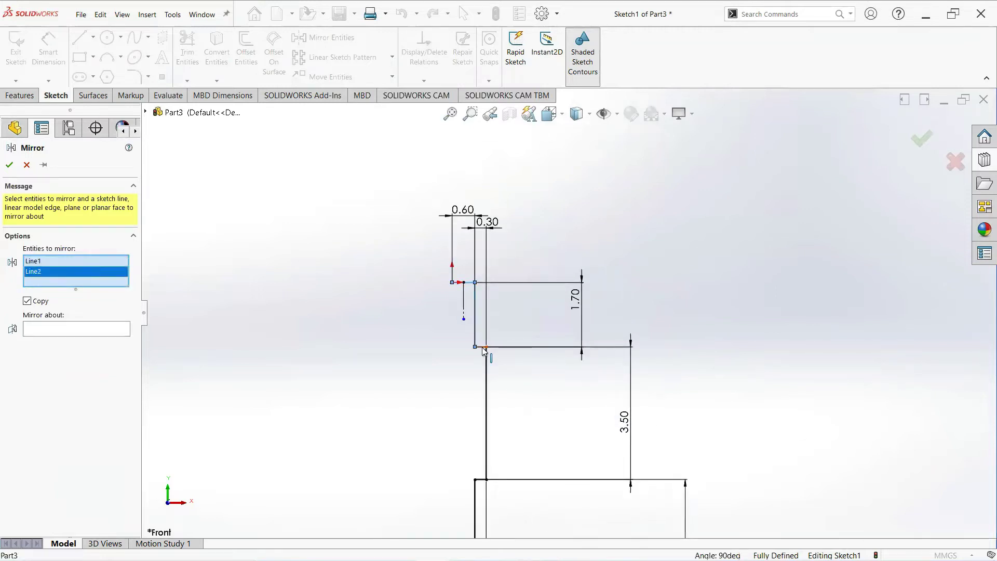
click(482, 347)
click(487, 369)
scroll(482, 472, up, 3)
scroll(521, 473, down, 2)
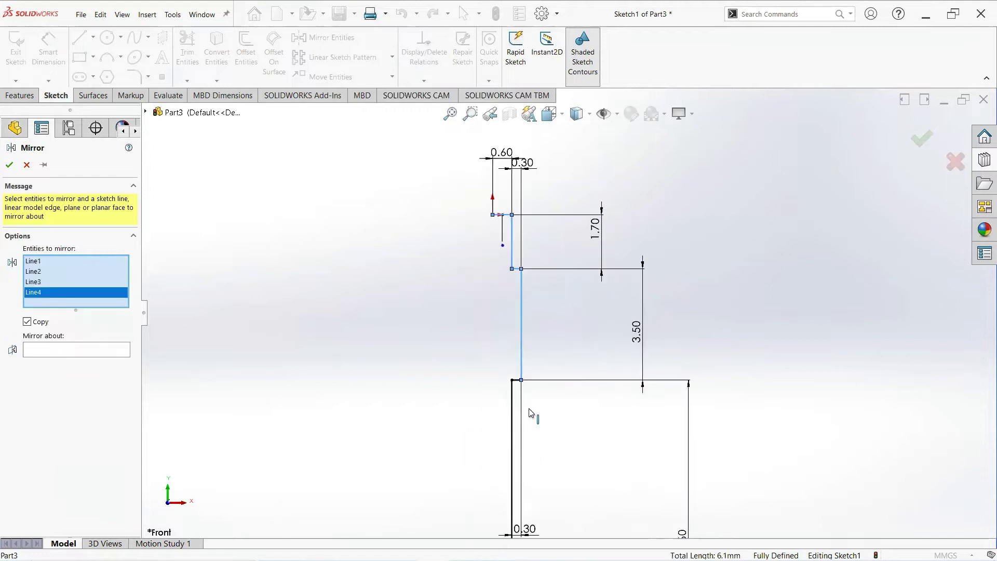
scroll(522, 418, down, 3)
click(513, 328)
click(507, 348)
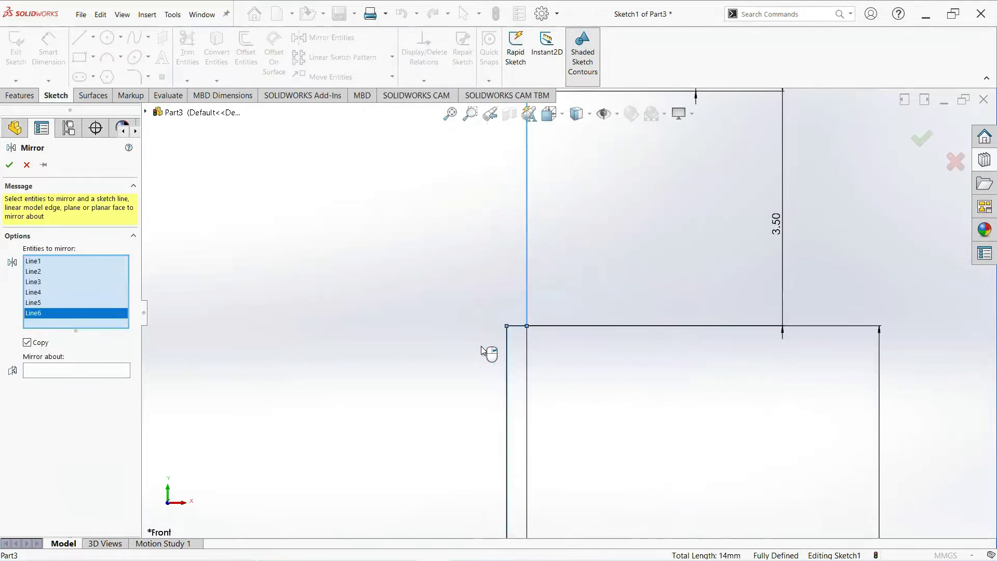
scroll(480, 346, up, 4)
click(116, 370)
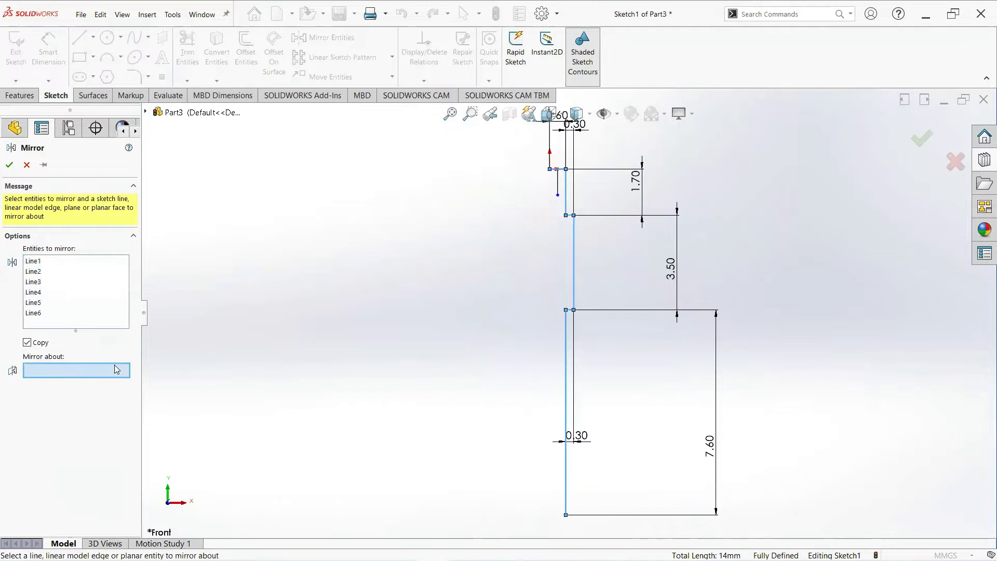
scroll(613, 200, up, 2)
scroll(571, 267, down, 4)
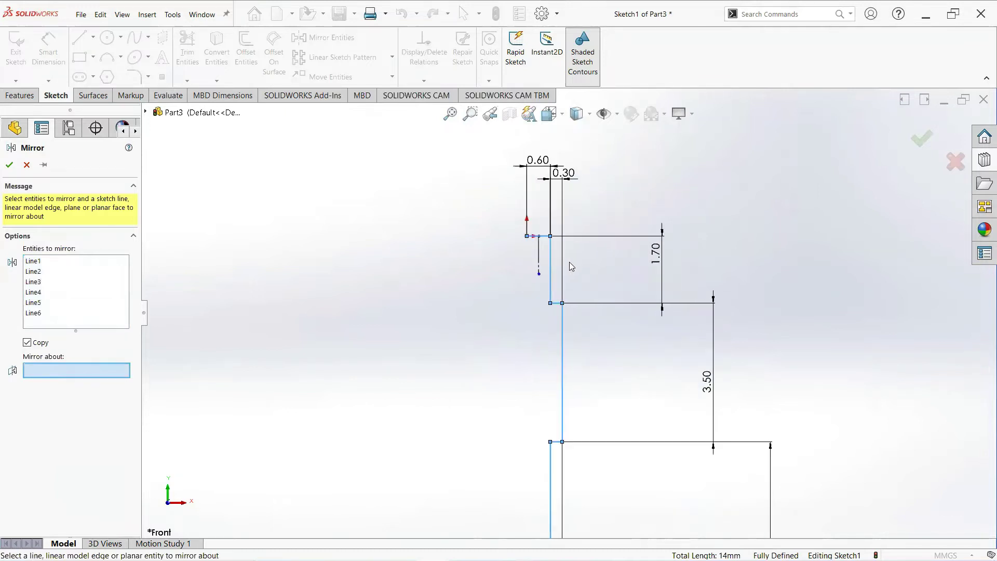
click(540, 258)
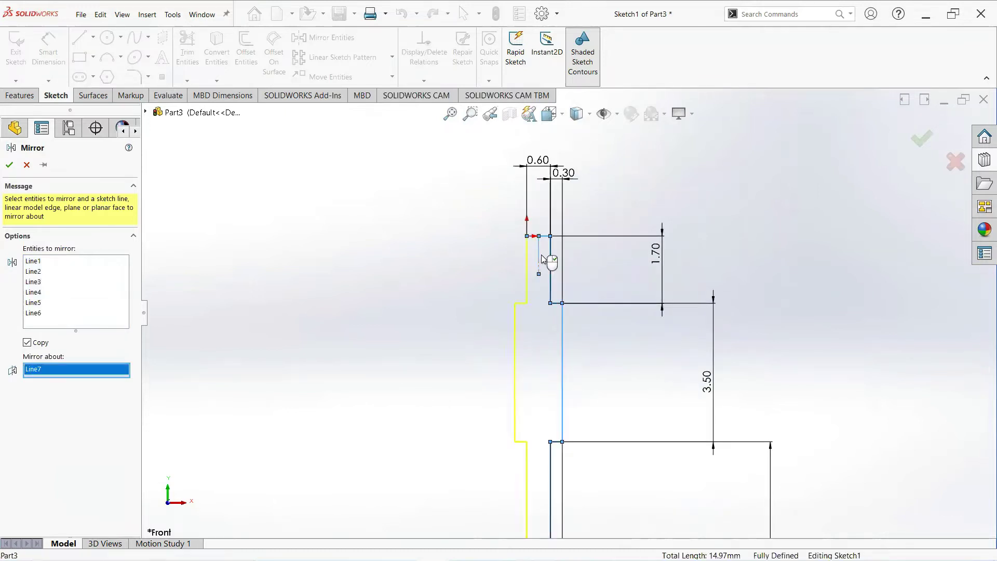
click(9, 165)
scroll(607, 359, up, 5)
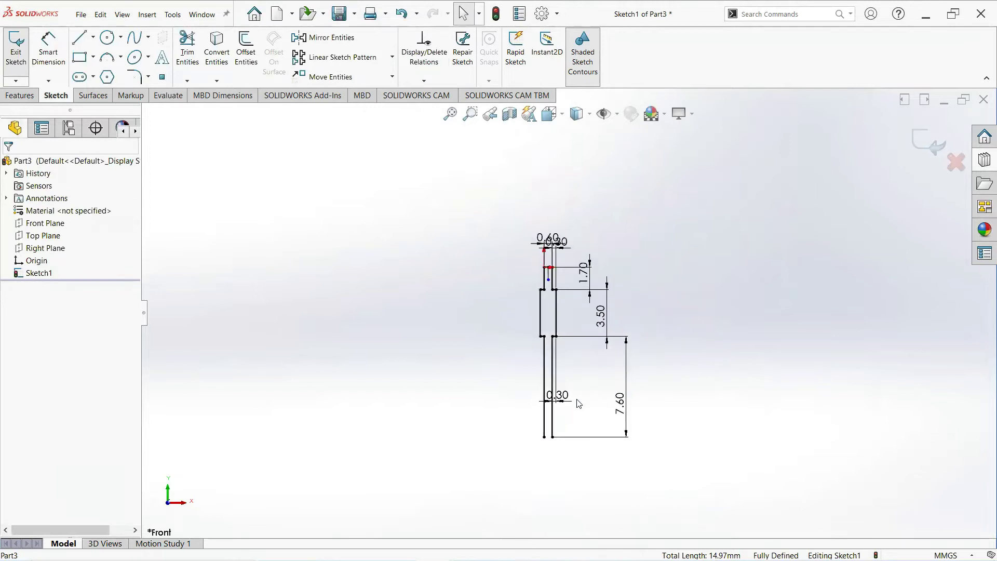
Draw a vertical line about 2.01 mm long downward from the lower end of the original 7.6 mm line
click(79, 37)
scroll(576, 449, down, 2)
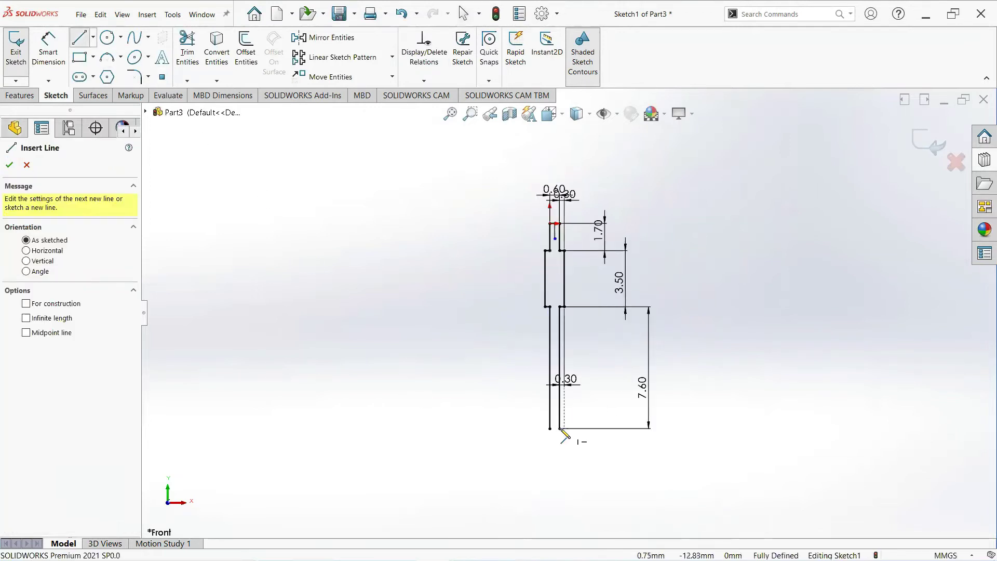
click(559, 428)
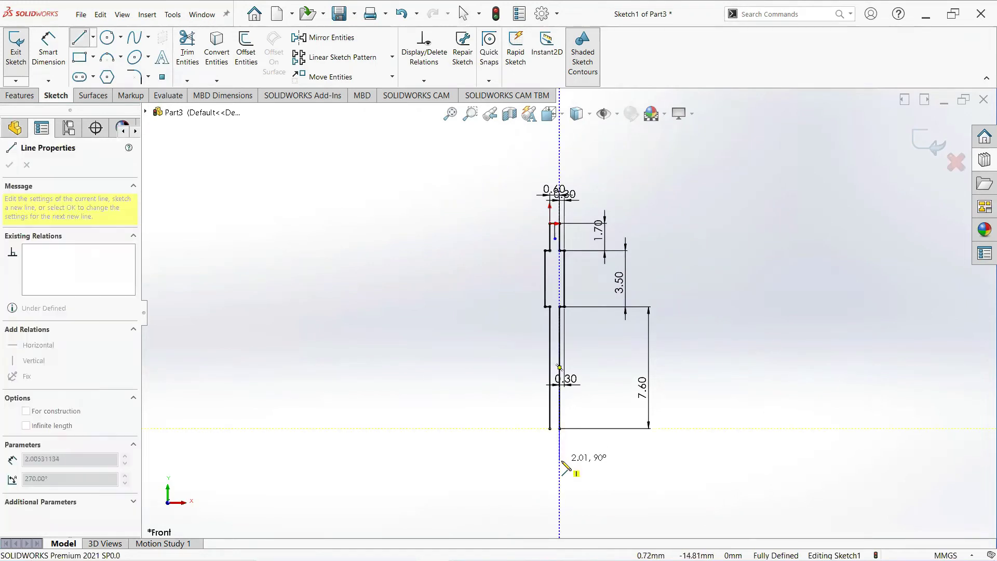
click(561, 461)
right_click(561, 462)
click(591, 431)
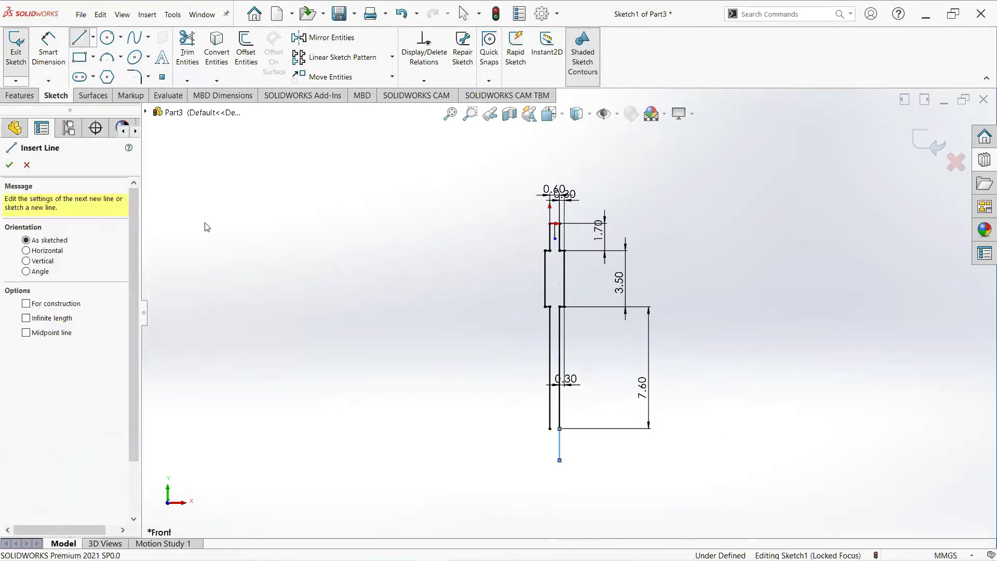
Draw a horizontal line about 0.3 mm long from the new vertical line's lower end toward the profile's middle
key(l)
scroll(588, 433, down, 3)
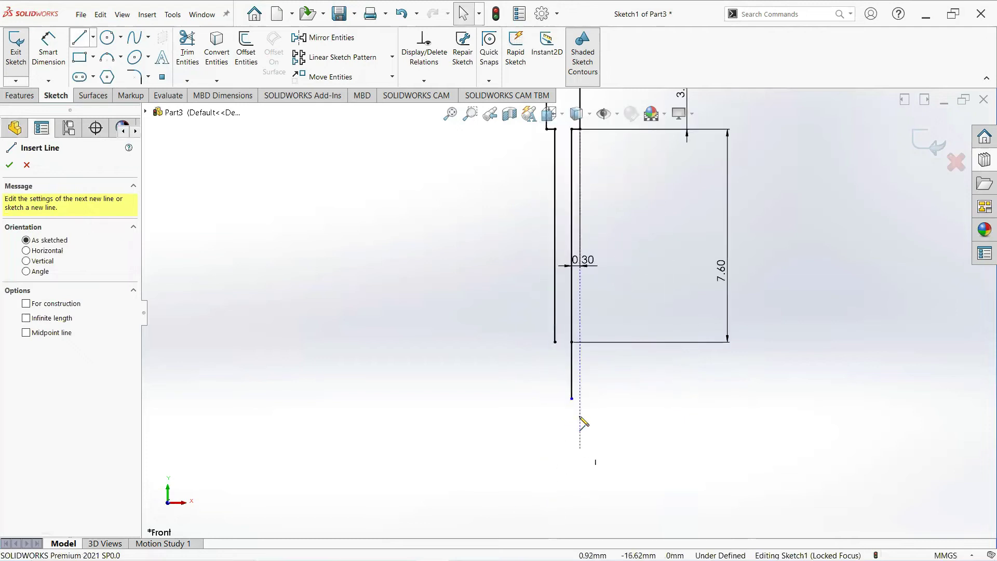
click(572, 399)
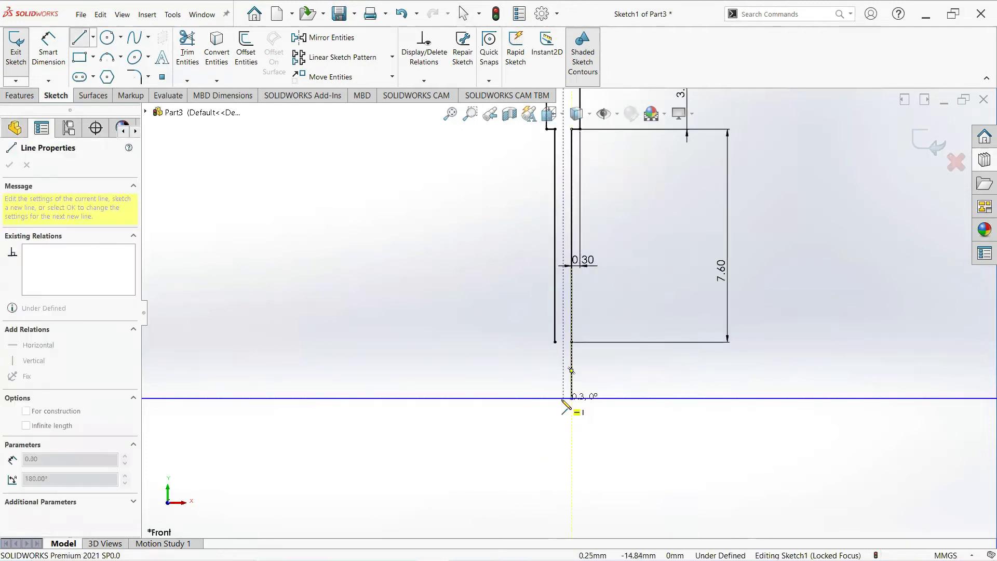
click(563, 398)
right_click(590, 412)
click(592, 406)
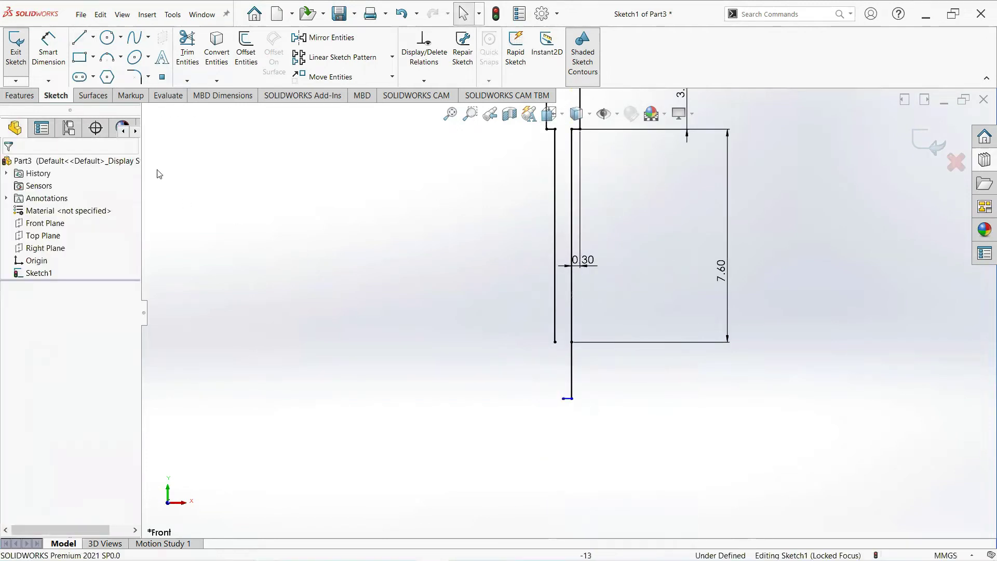
Dimension the short vertical line below the 7.6 mm line to 0.48 mm
click(55, 65)
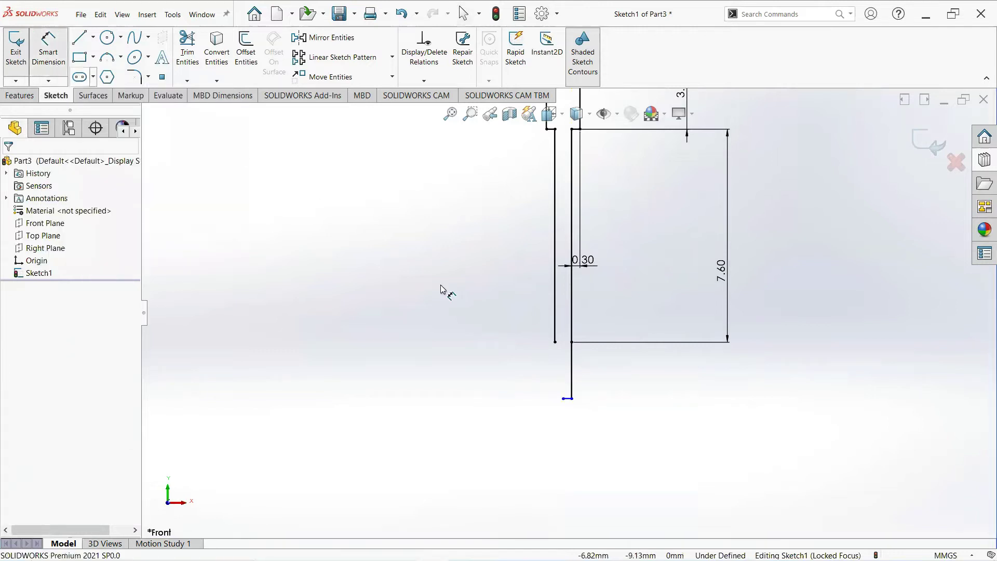
click(572, 371)
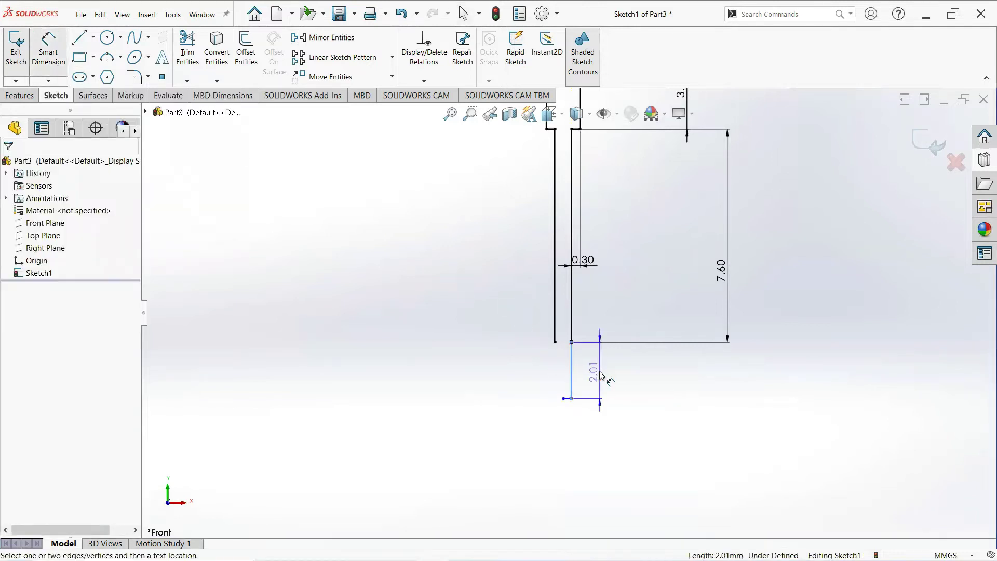
click(600, 383)
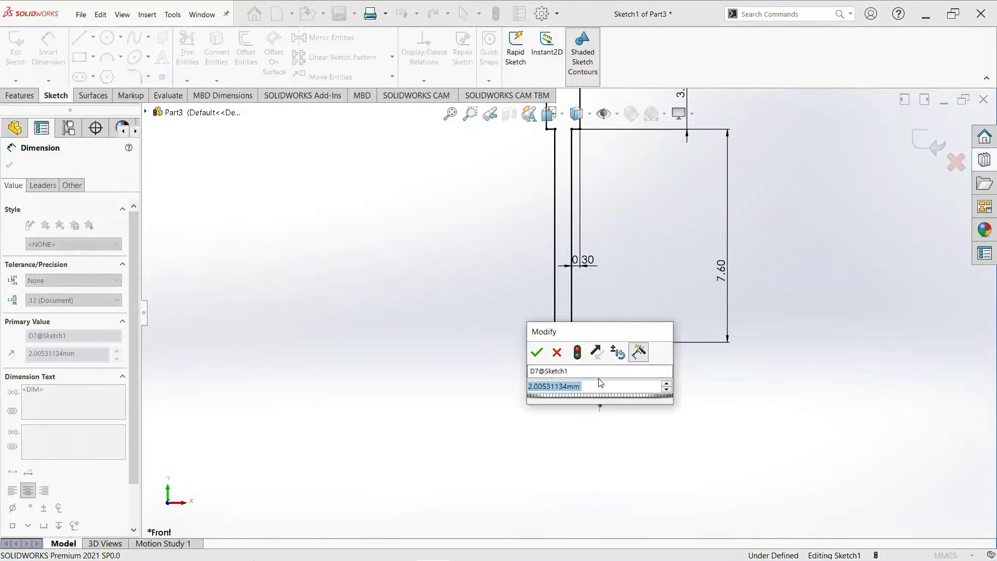
text(0.48)
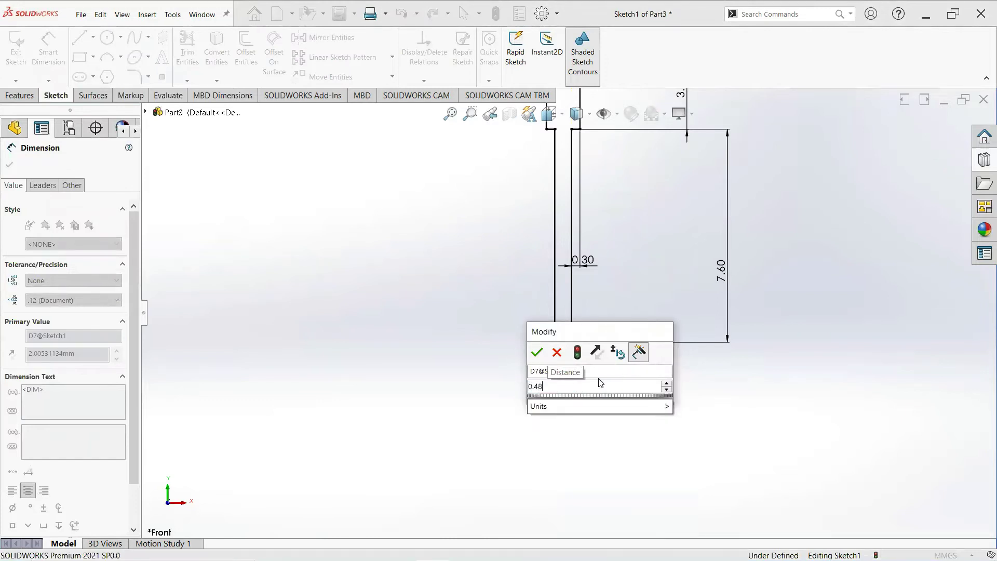
key(Return)
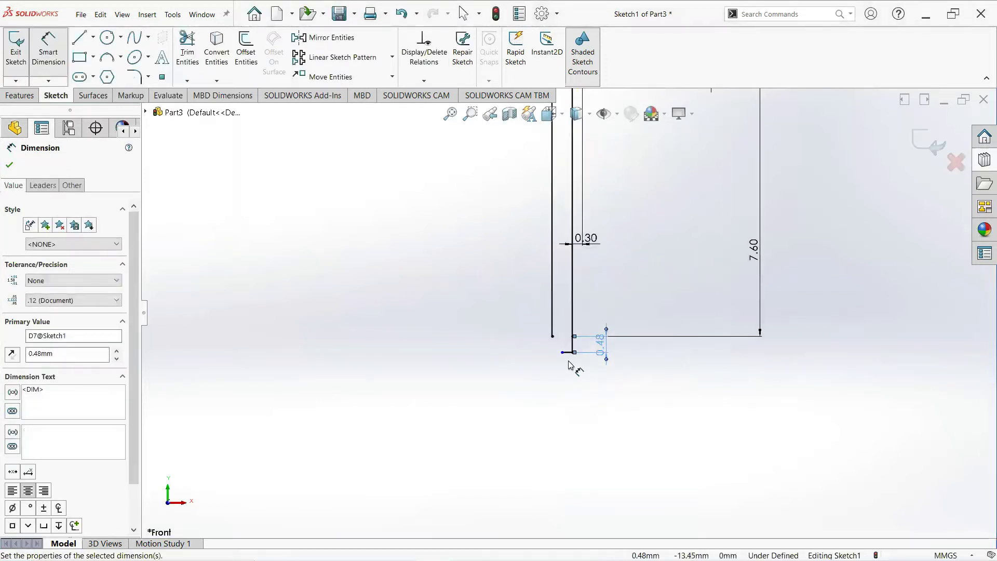
Dimension the short horizontal line at the profile's lower end to 0.3 mm and finish dimensioning
click(572, 348)
click(585, 392)
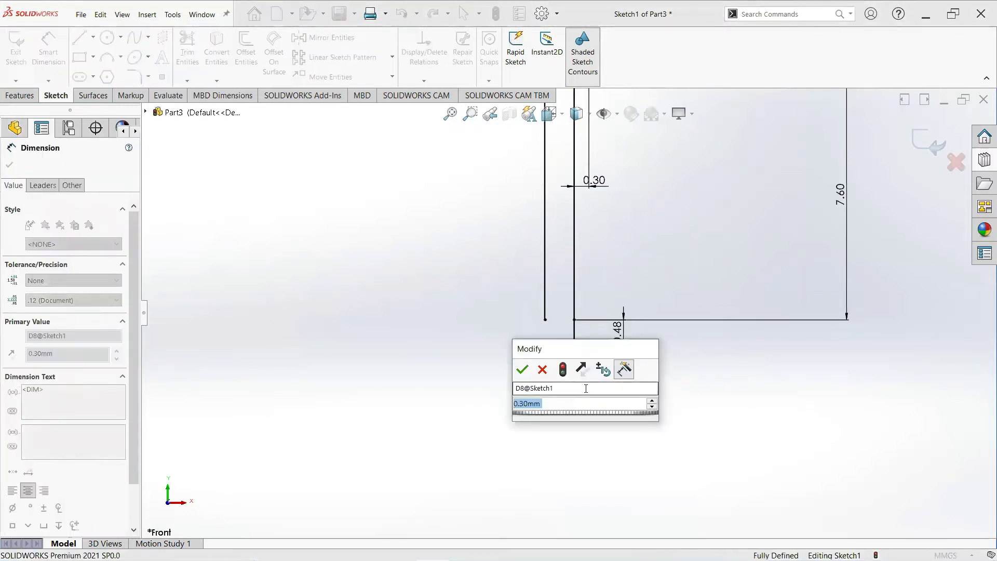
text(0.3)
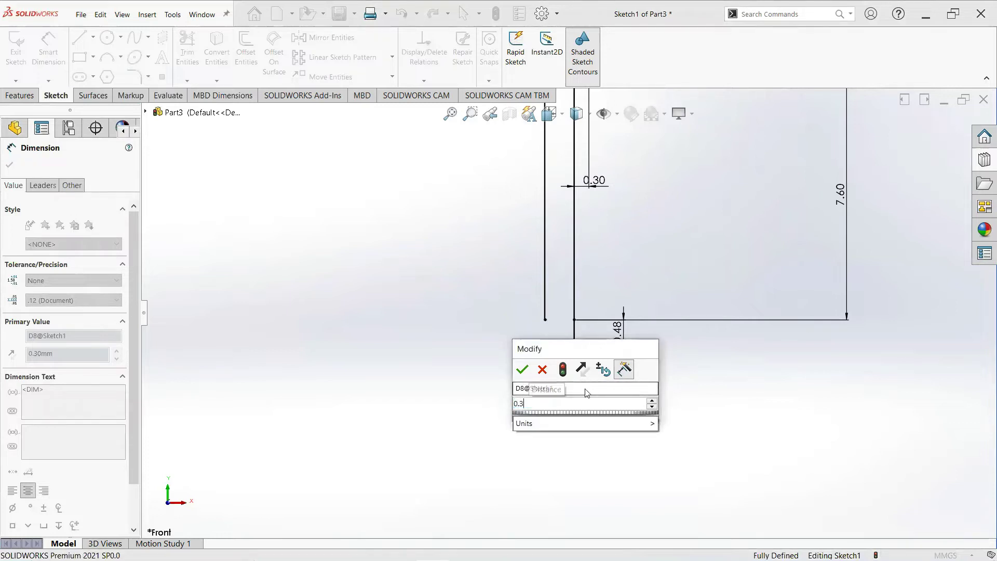
key(Return)
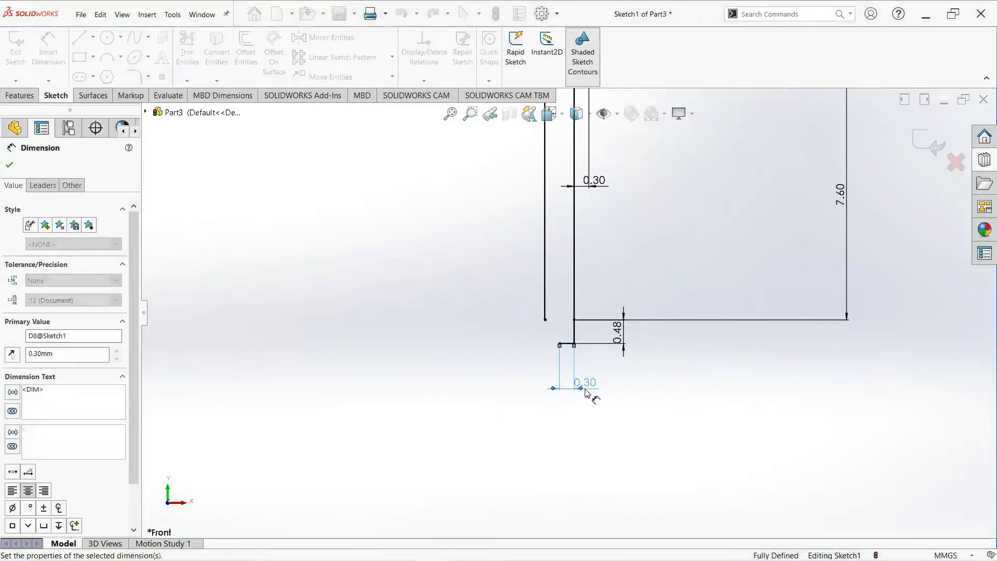
click(8, 166)
Draw two slanted lines from the lower ends of both long vertical lines to the free end of the 0.3 mm horizontal line
scroll(566, 293, up, 6)
scroll(574, 203, down, 2)
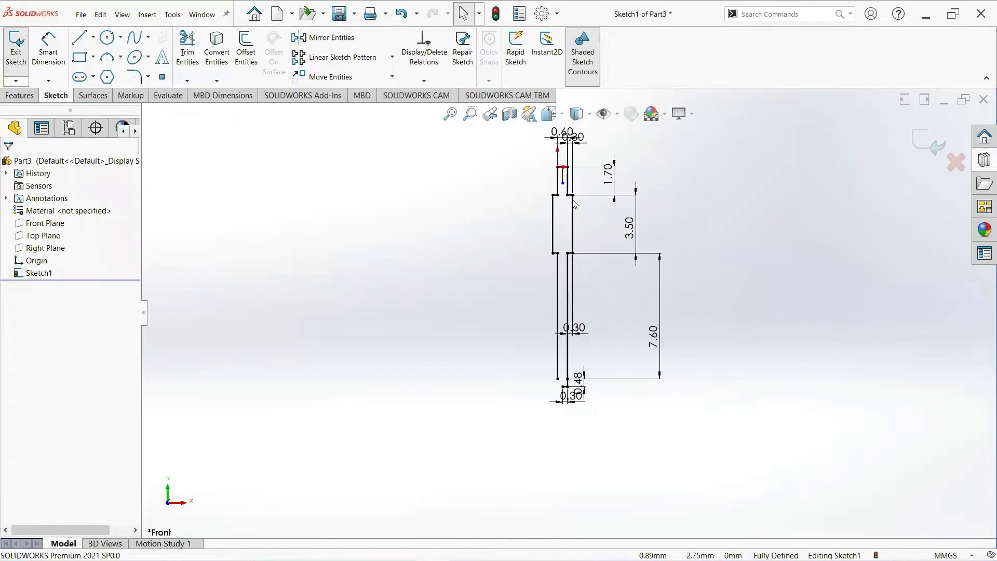
click(80, 37)
scroll(579, 383, down, 3)
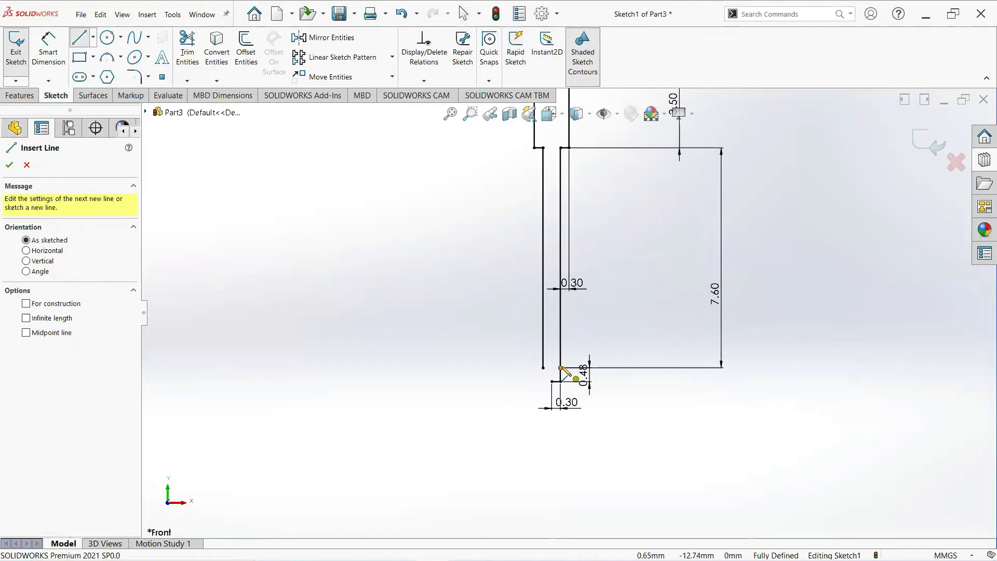
click(561, 368)
click(552, 381)
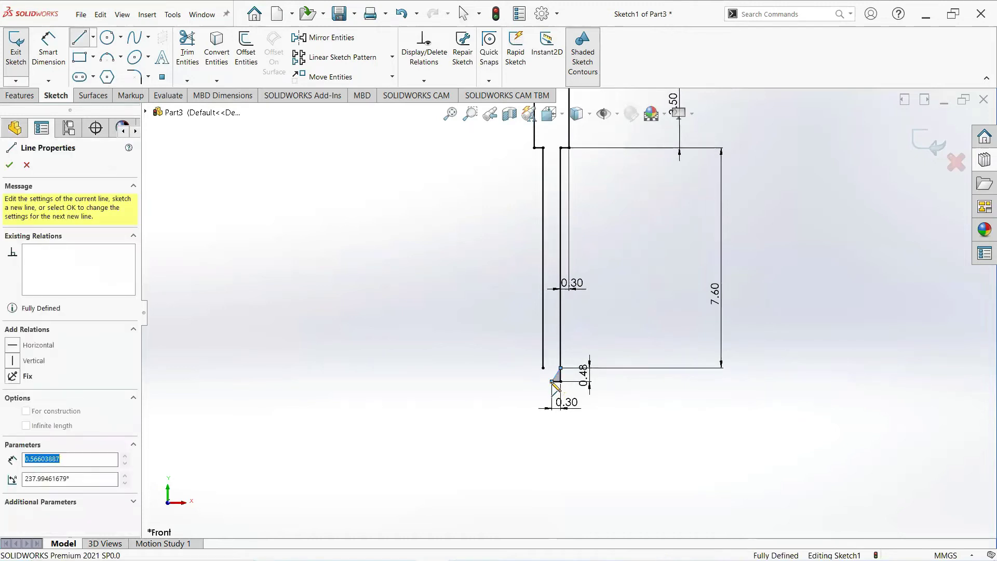
click(543, 368)
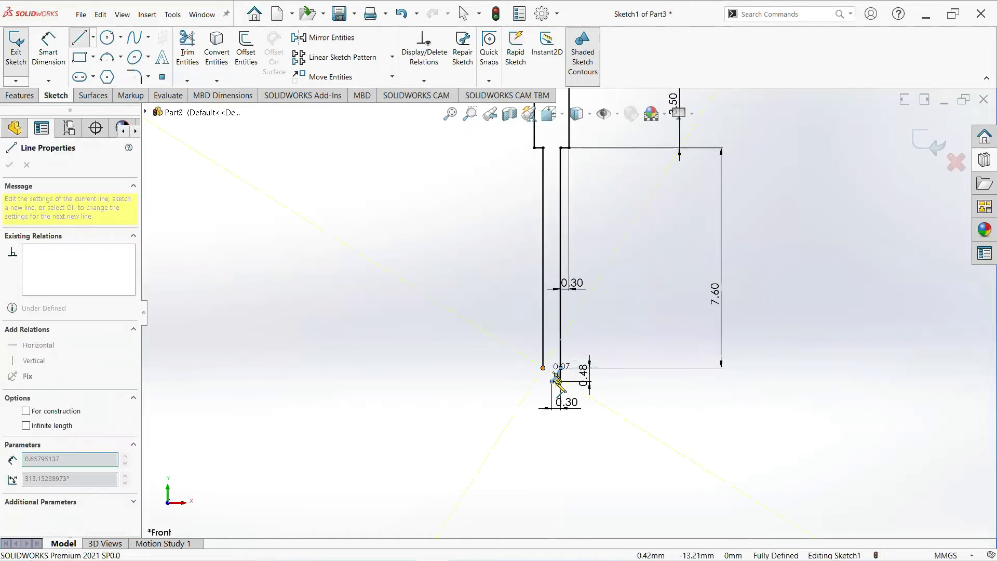
click(552, 382)
right_click(553, 381)
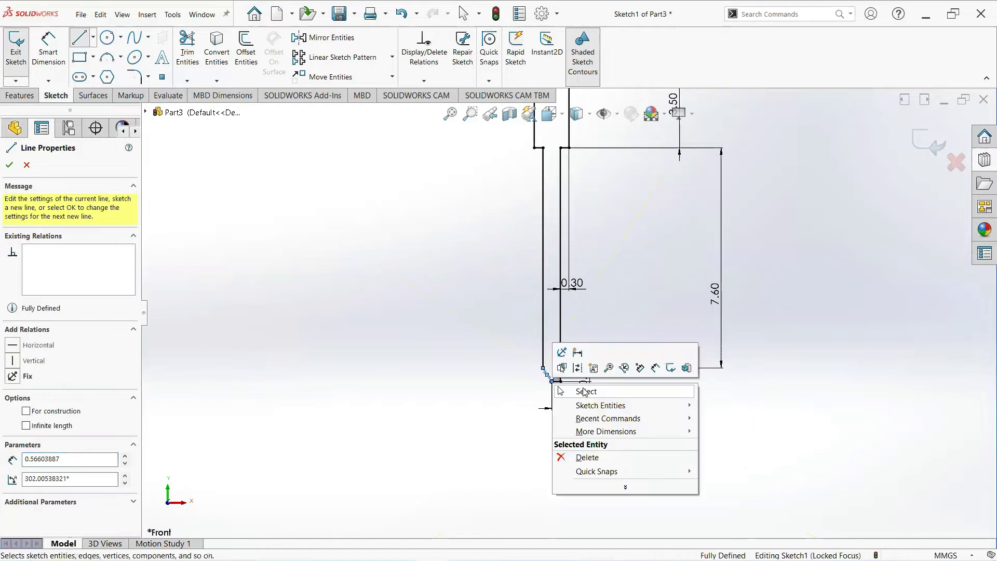
click(584, 391)
Trim away the 0.48 mm vertical and 0.3 mm horizontal helper lines so the profile ends in a closed point
scroll(574, 389, down, 3)
scroll(575, 382, down, 2)
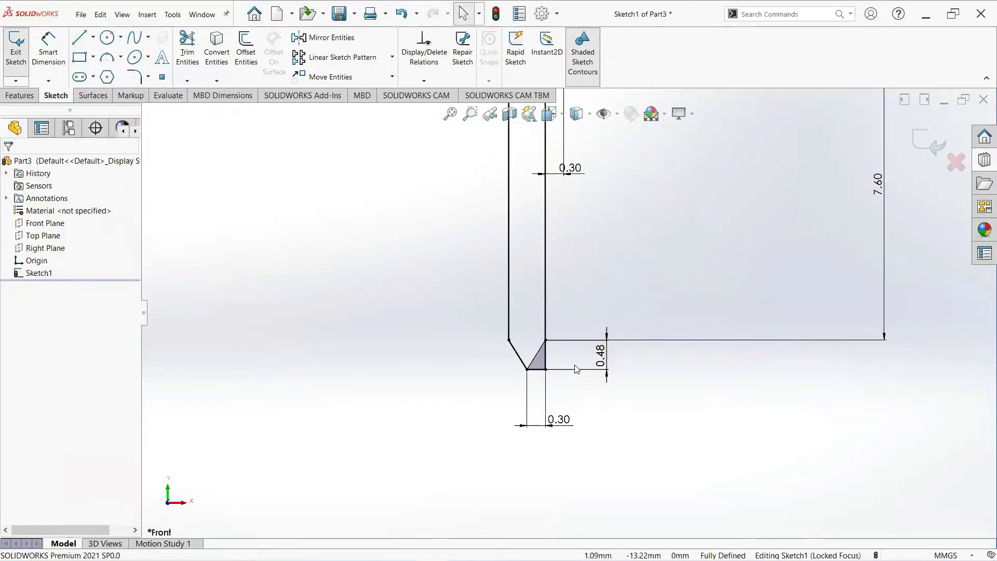
click(188, 56)
scroll(522, 306, down, 2)
drag(571, 373, 549, 396)
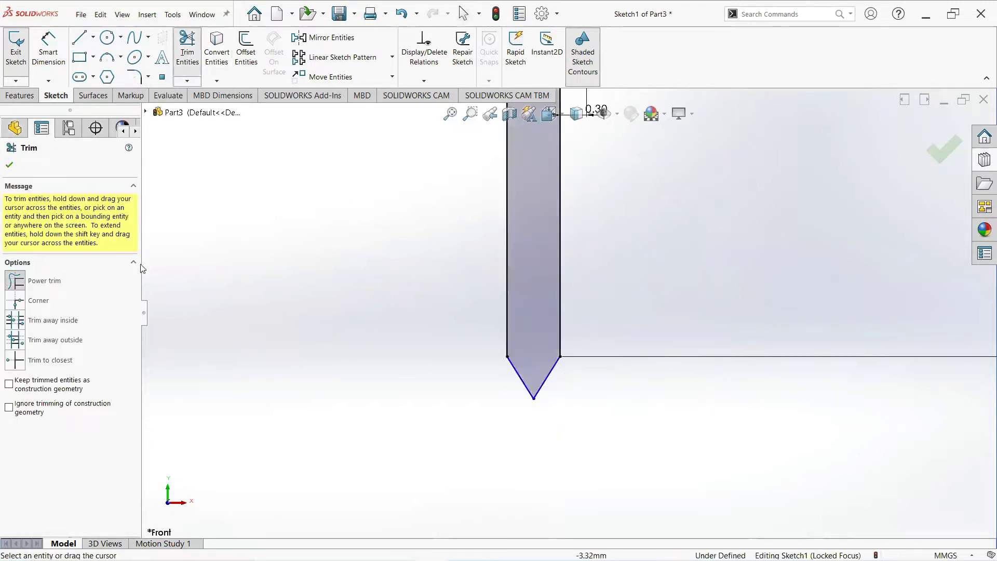
click(10, 166)
Pattern the closed pin profile linearly along the X-axis with 3 instances at 2.4 mm spacing
key(f)
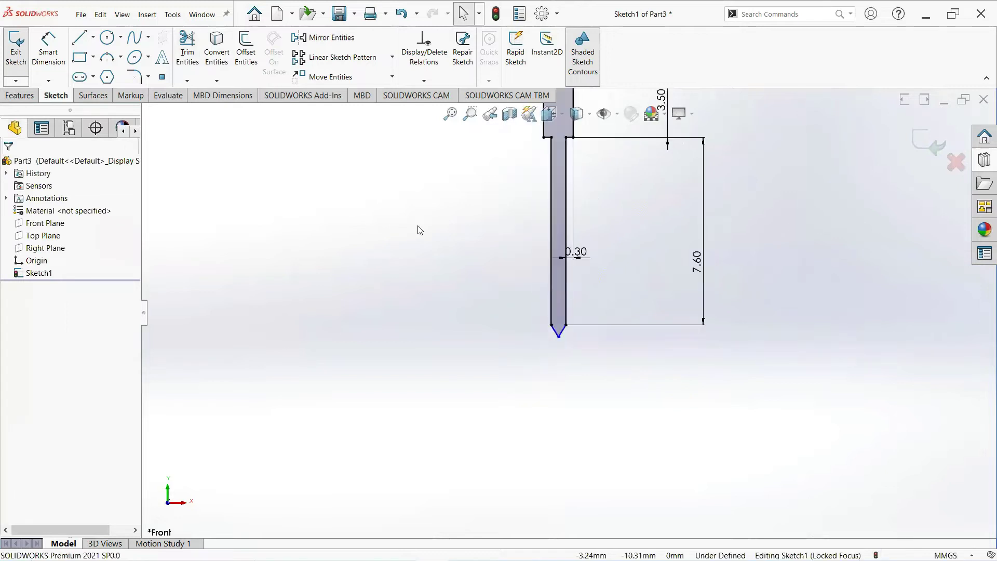
scroll(577, 172, down, 1)
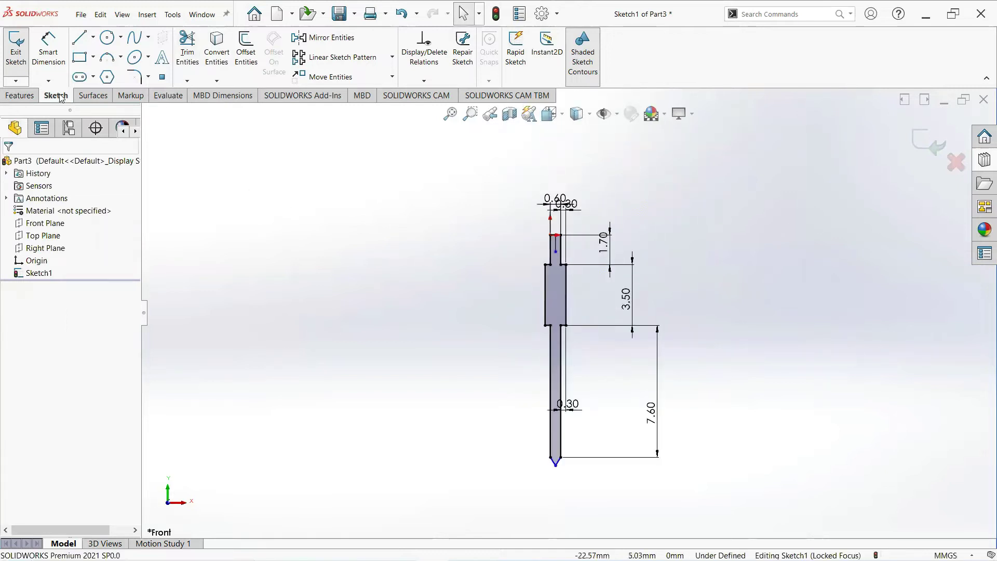
click(393, 57)
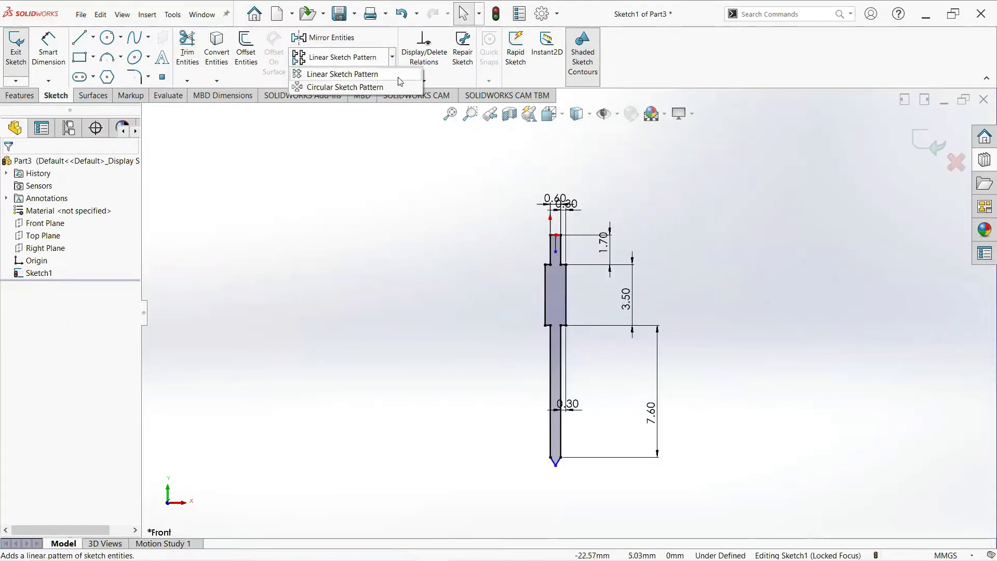
click(396, 76)
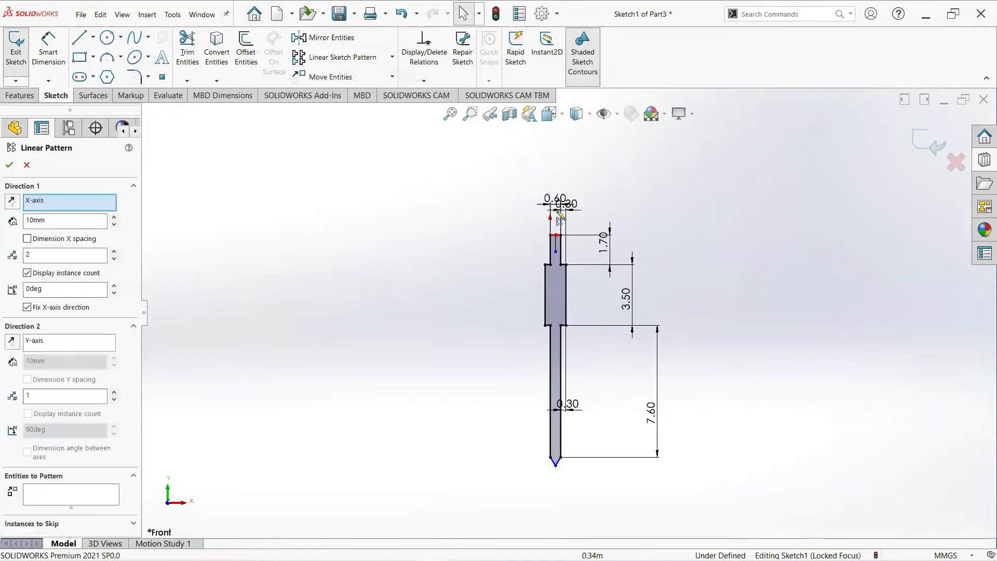
click(558, 304)
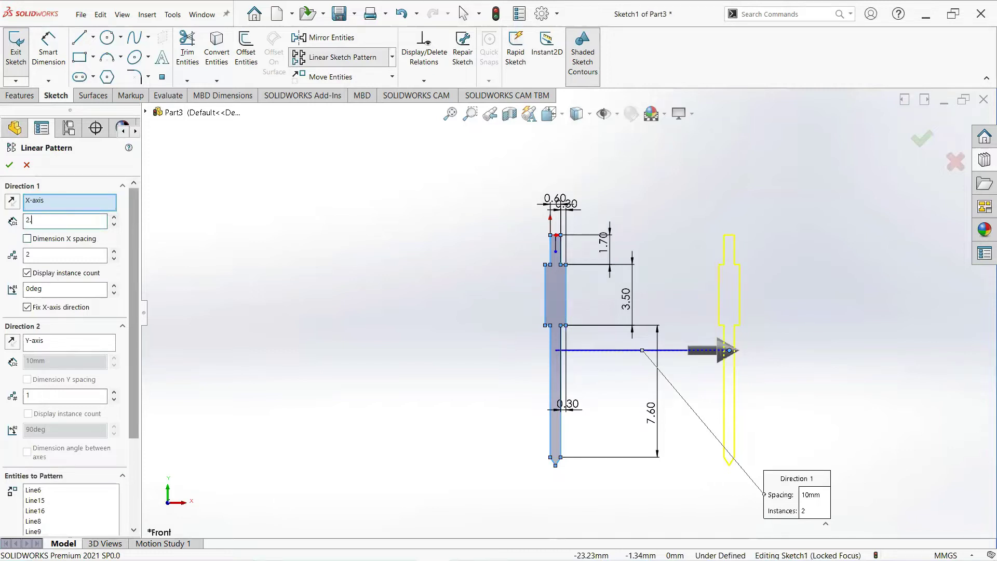
key(Return)
double_click(53, 253)
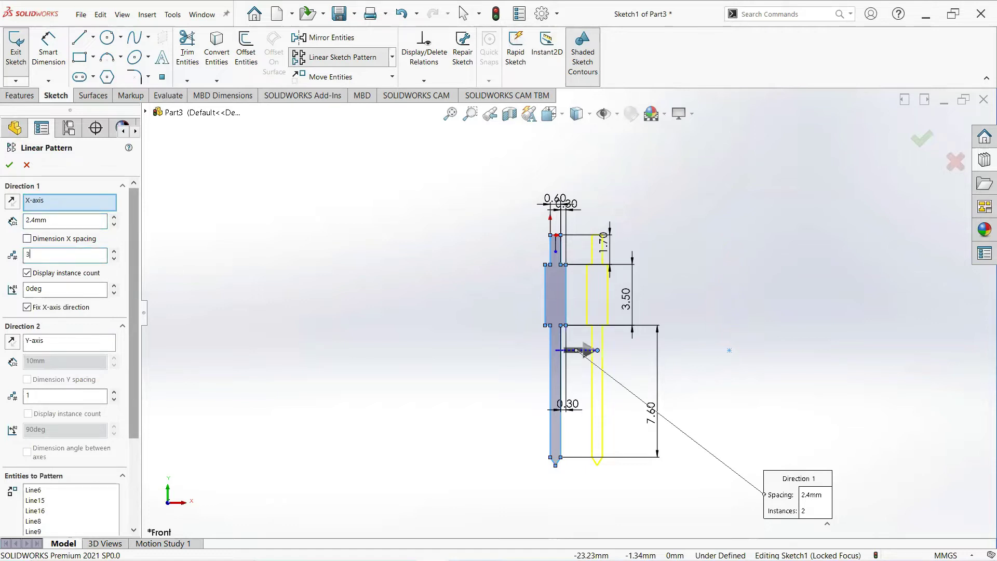
key(Return)
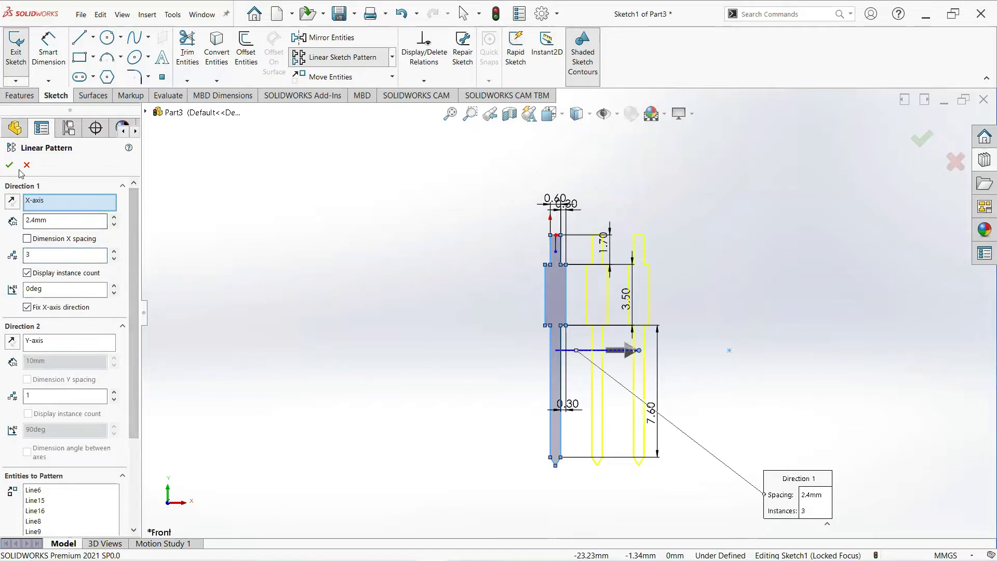
scroll(569, 312, up, 2)
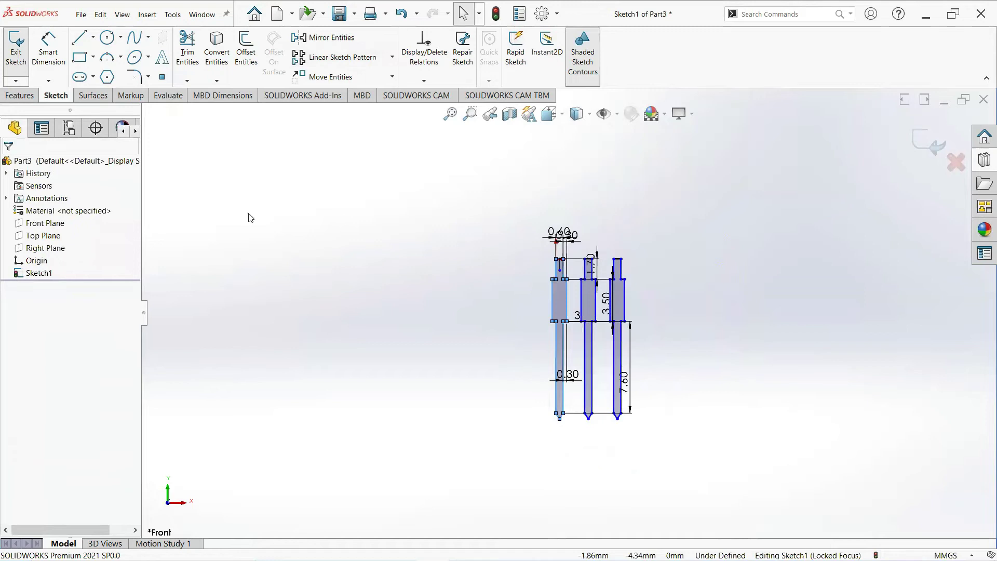
Extrude the three pin profiles 0.3 mm with the Mid Plane end condition
click(33, 97)
click(248, 192)
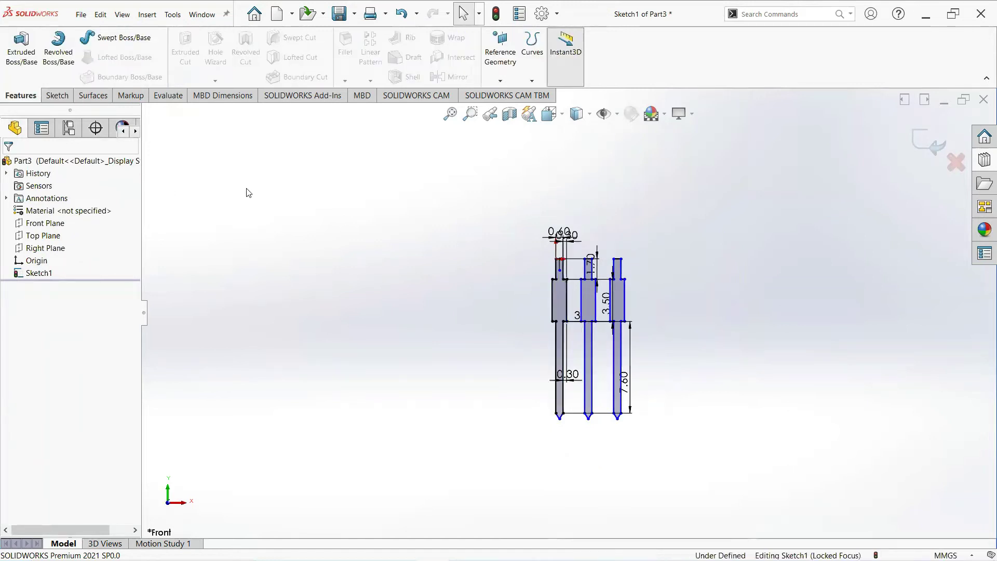
click(29, 60)
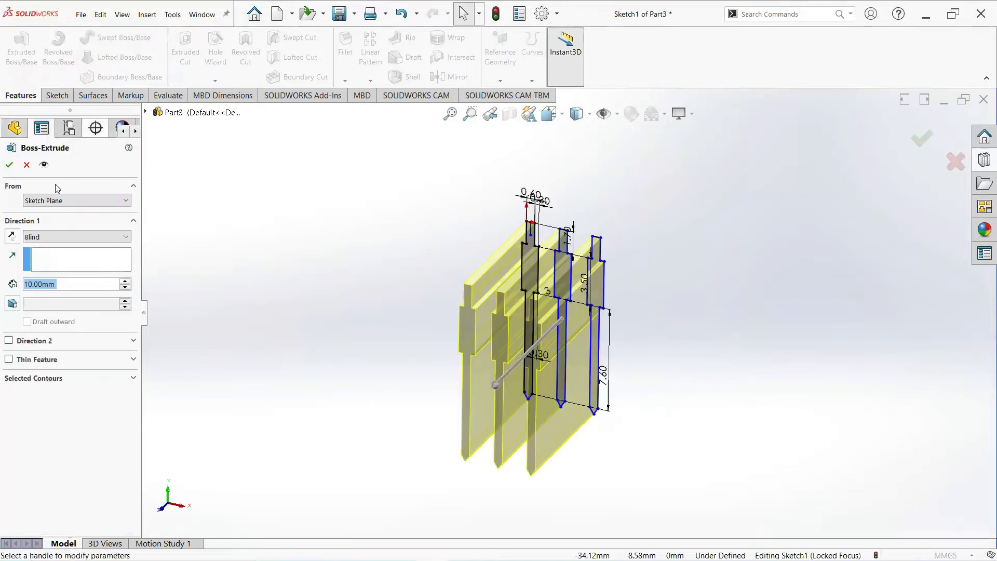
text(0.3)
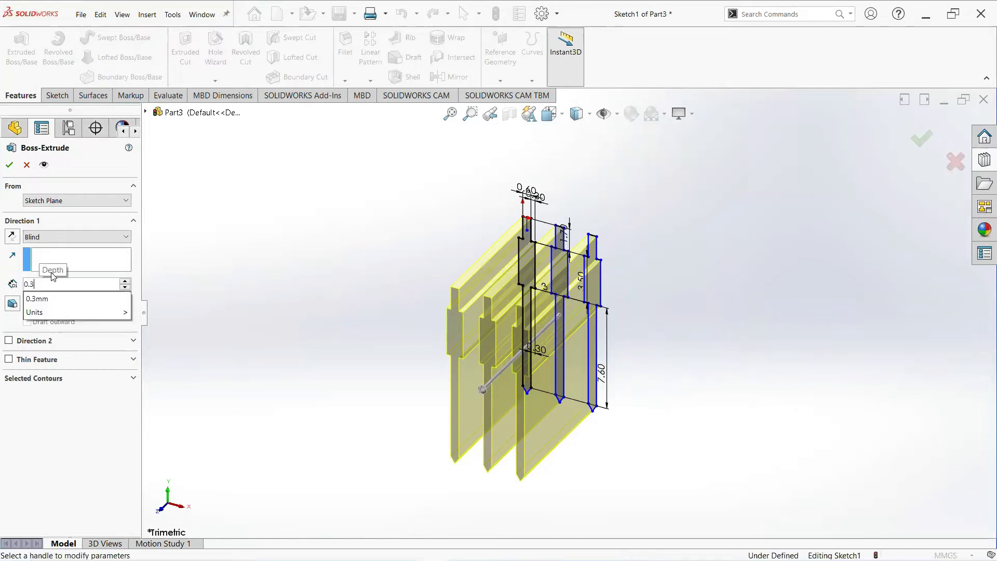
key(Return)
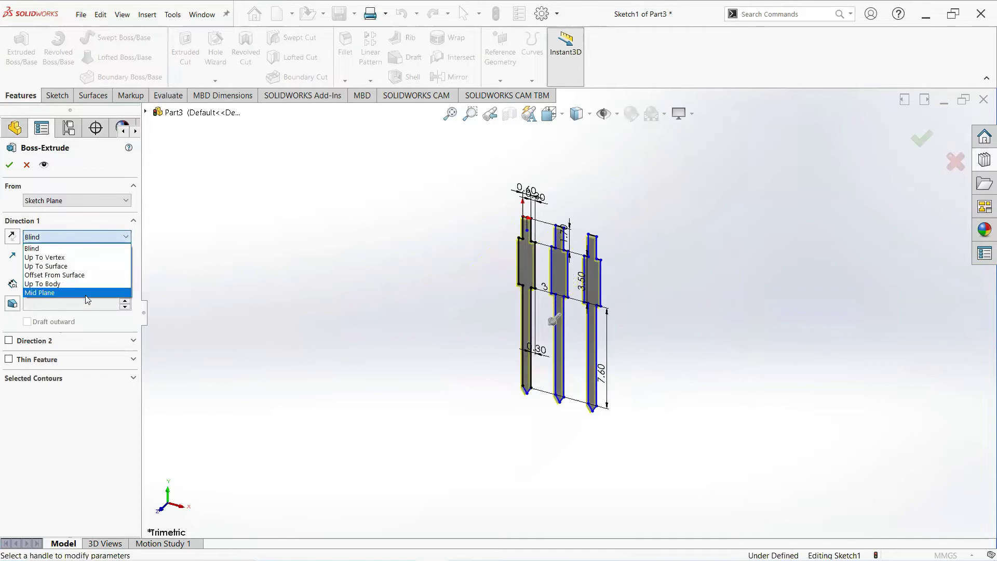
click(85, 294)
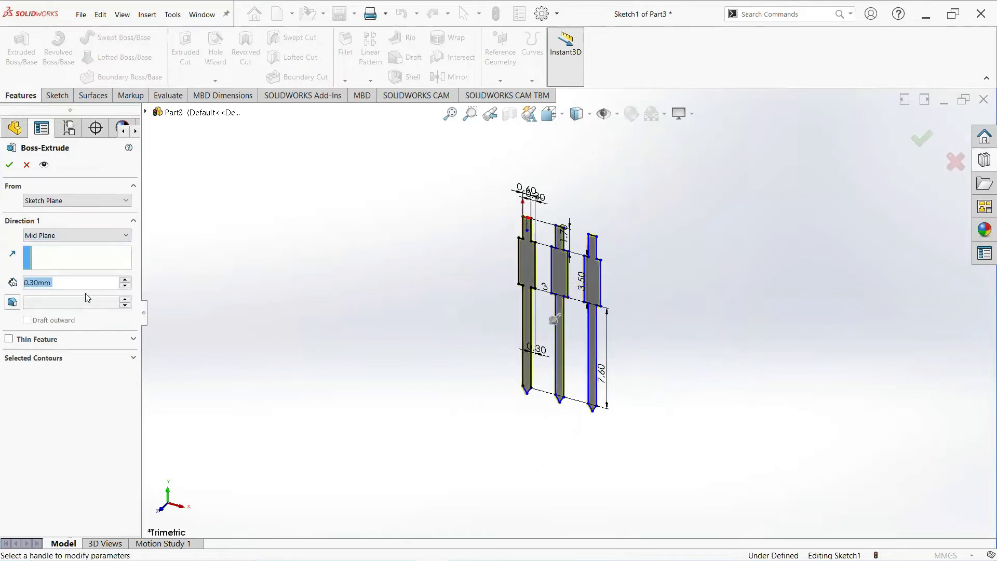
click(9, 165)
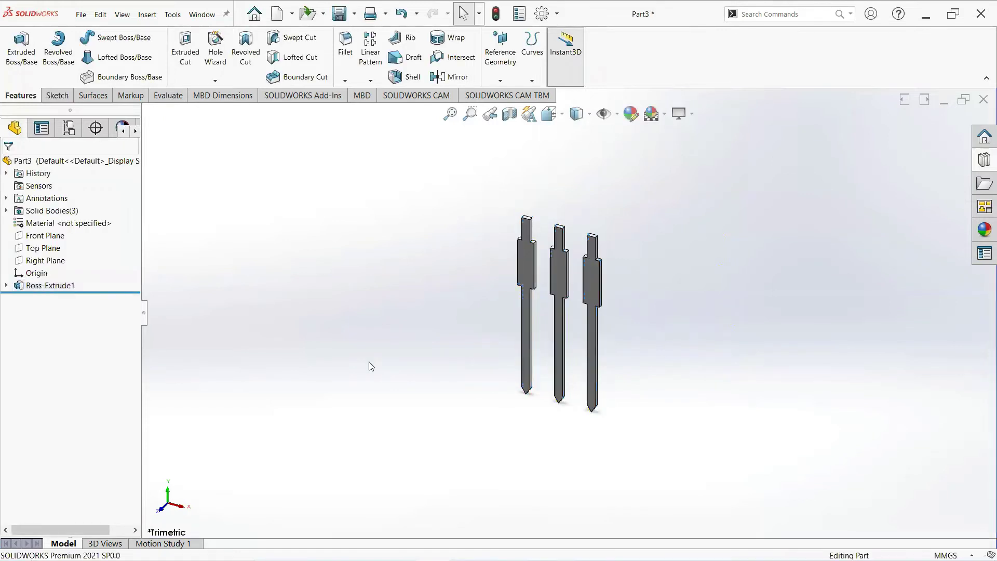
On a new Front Plane sketch, draw a vertical line about 2.27 mm long upward from the midpoint of the middle pin's upper edge
right_click(55, 238)
click(64, 222)
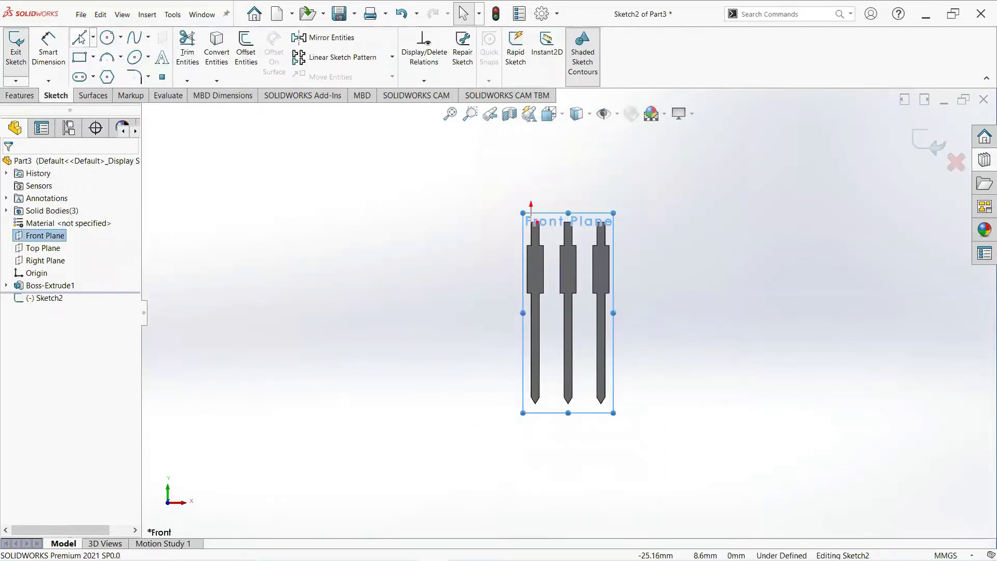
click(81, 39)
scroll(576, 234, down, 2)
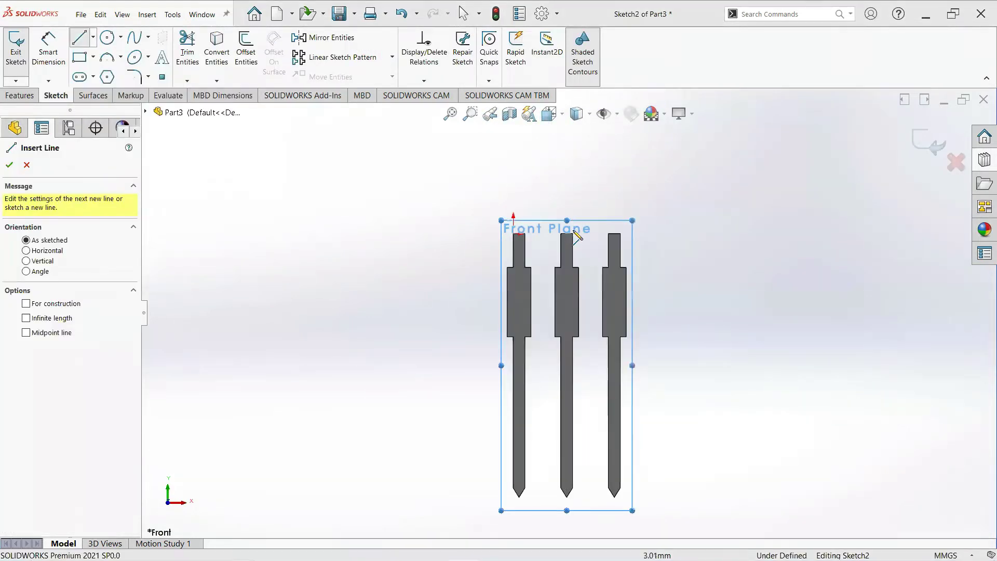
scroll(576, 236, down, 3)
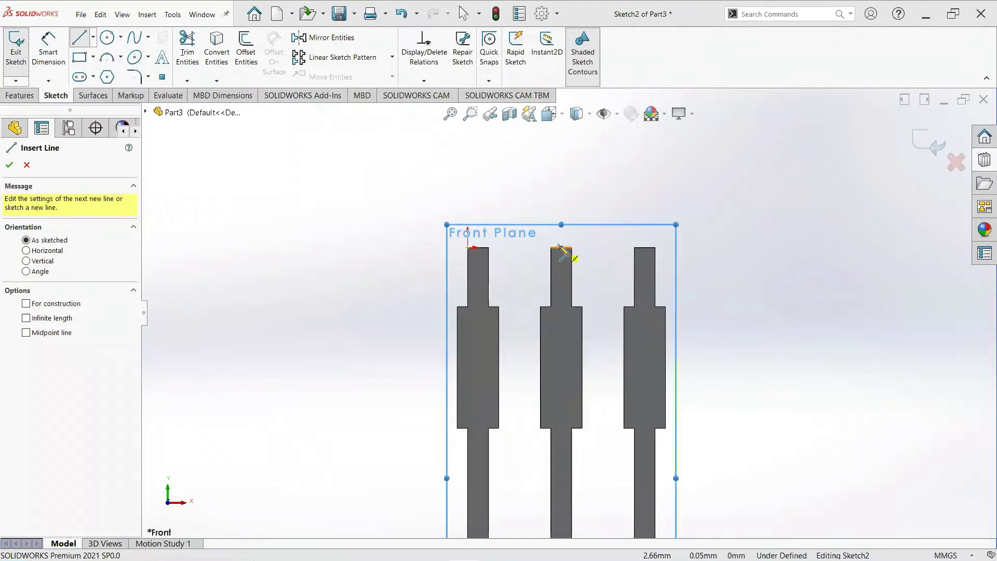
click(560, 248)
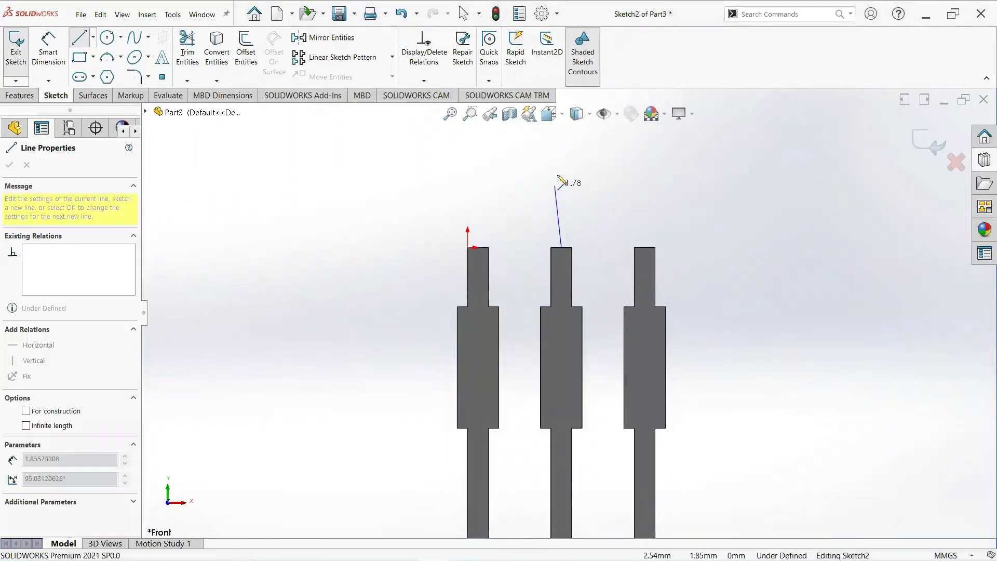
click(561, 170)
right_click(563, 173)
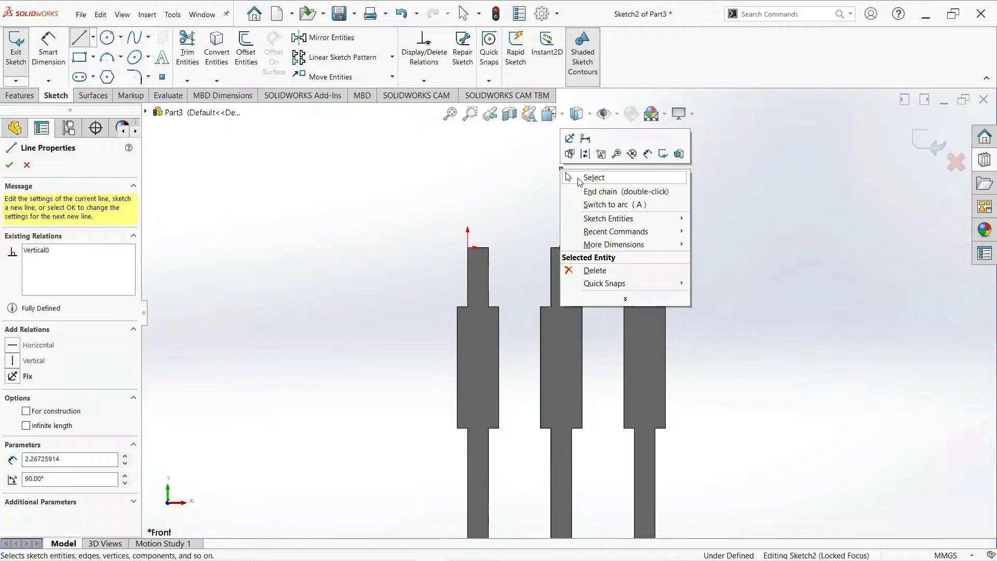
click(584, 192)
key(Escape)
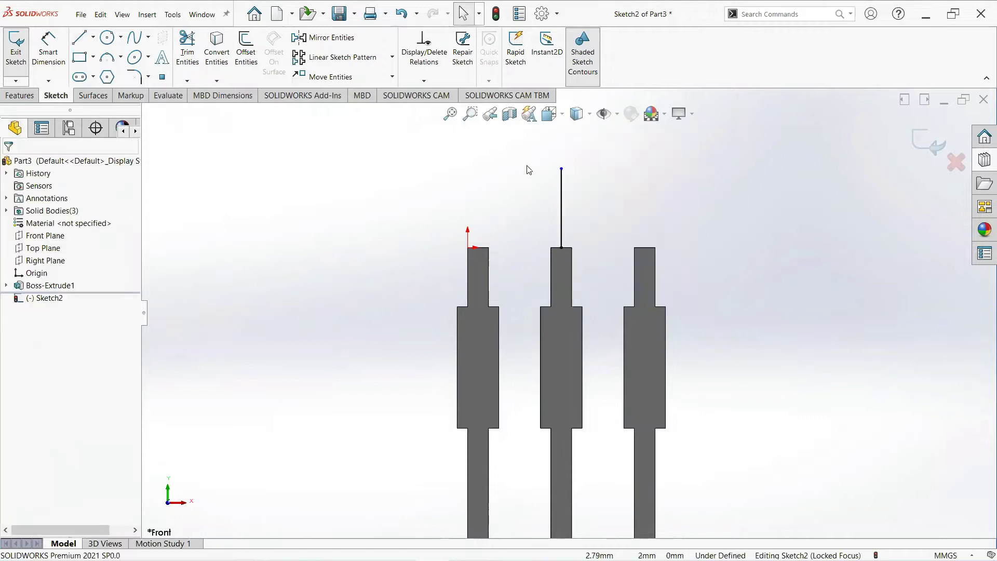
Dimension the vertical line above the middle pin to 4 mm
click(48, 50)
click(561, 210)
click(737, 229)
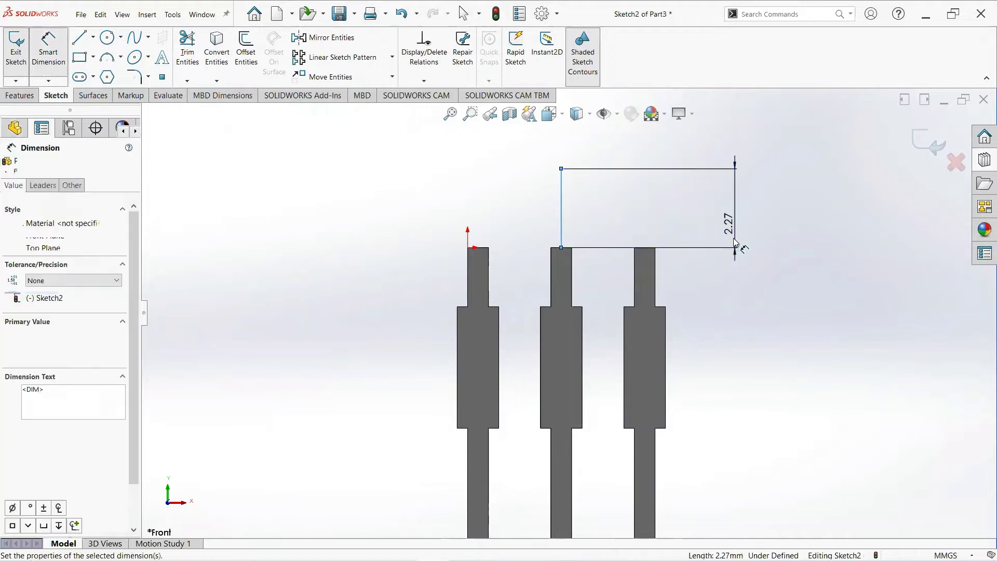
text(4)
key(Return)
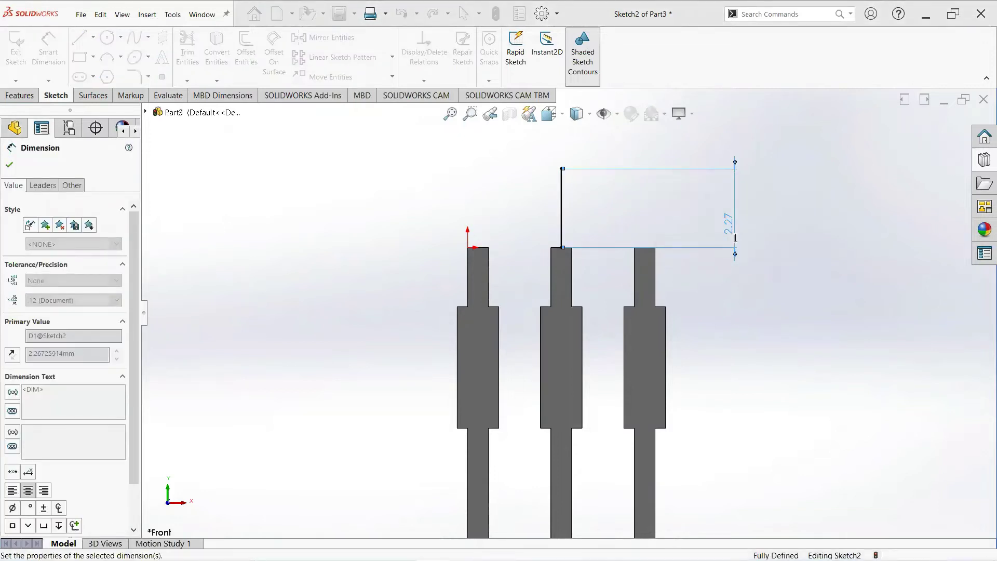
click(9, 165)
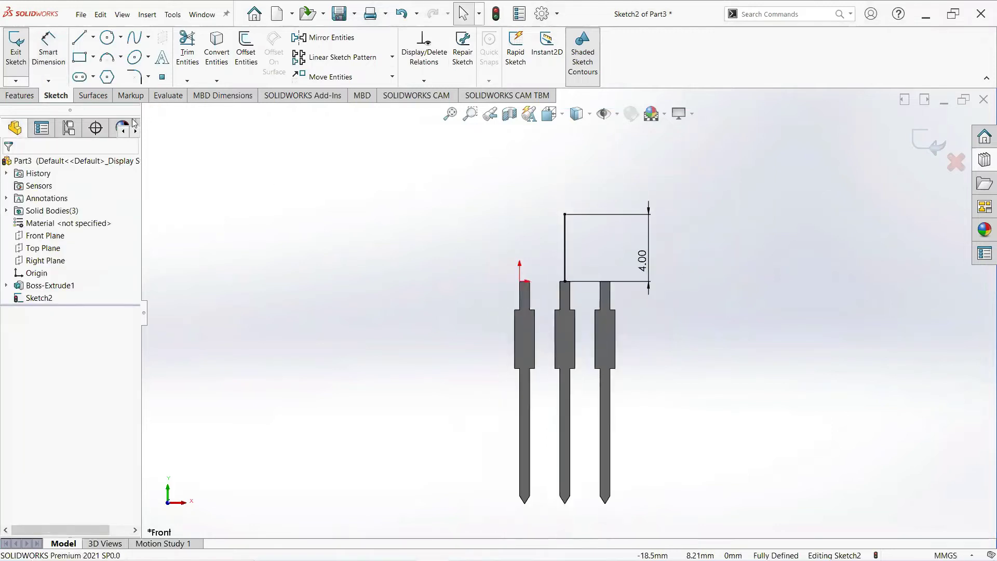
Draw a center rectangle about 7 by 8 mm around the vertical line's upper end, with its lower edge level with the pins' upper ends
click(93, 57)
click(106, 85)
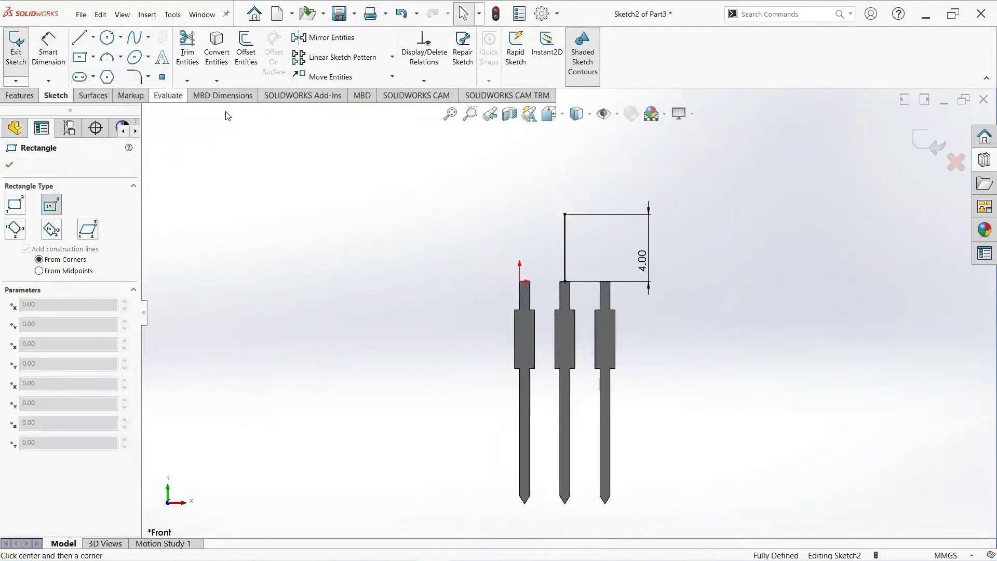
click(565, 215)
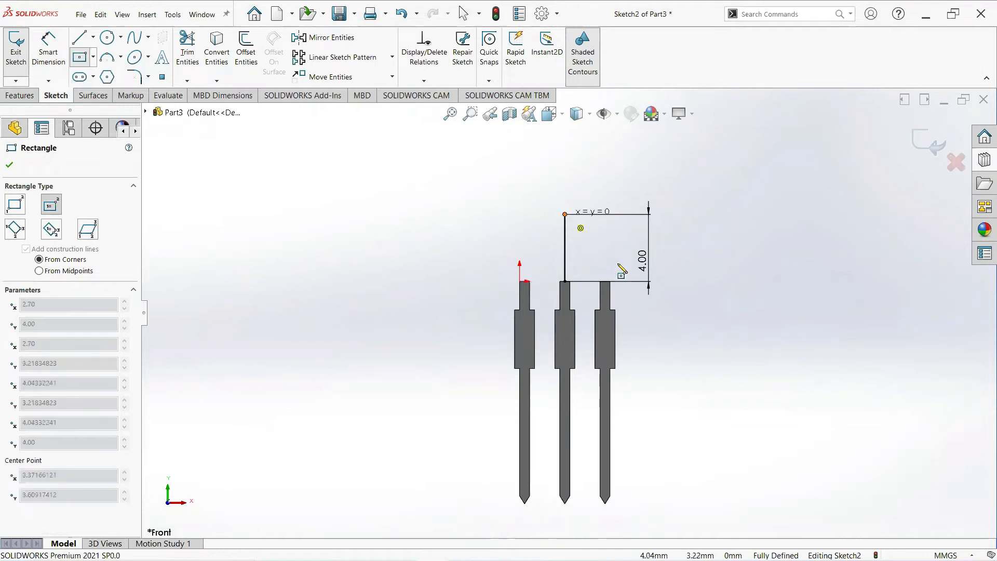
click(623, 282)
right_click(625, 283)
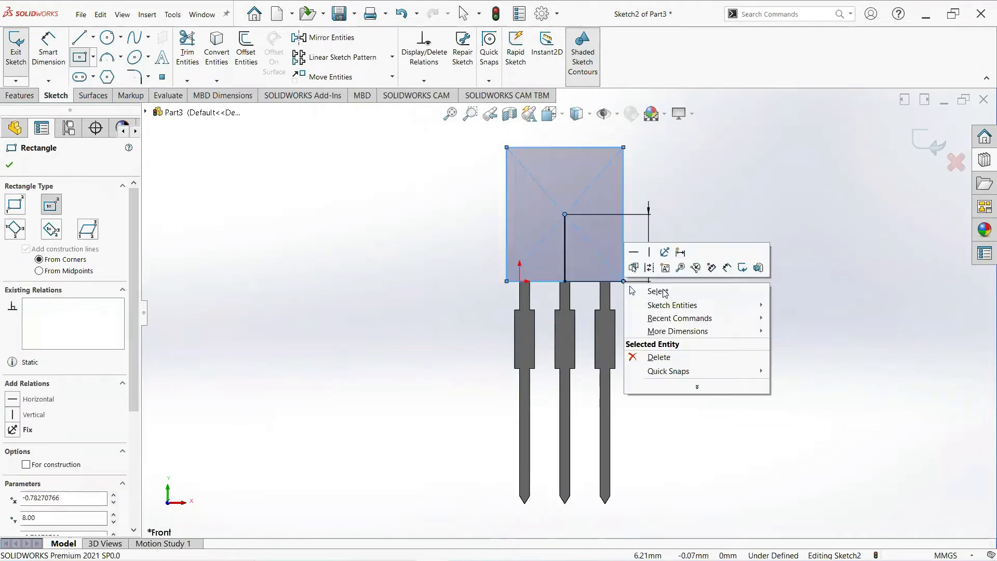
click(652, 290)
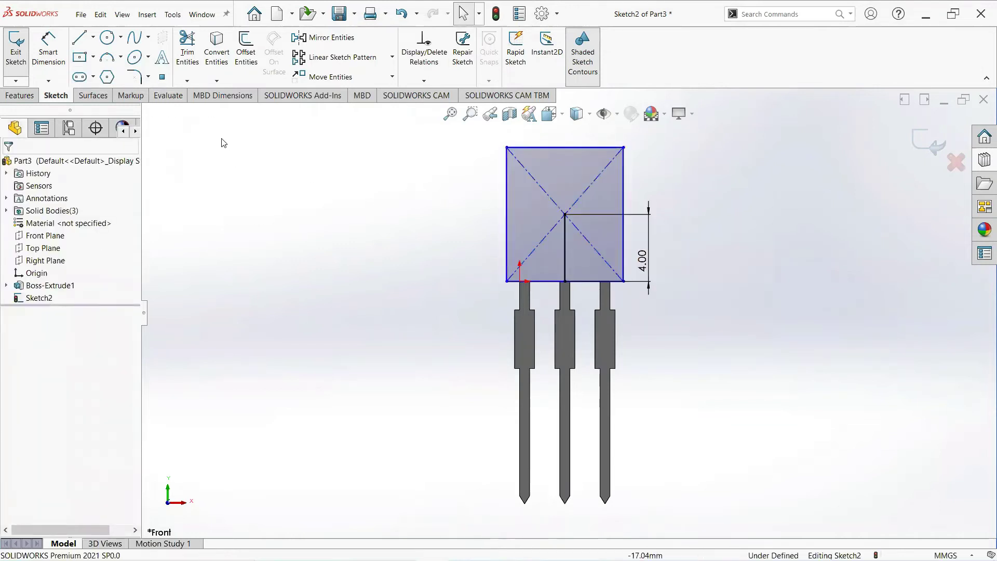
Dimension the rectangle's height to 8 mm
click(57, 66)
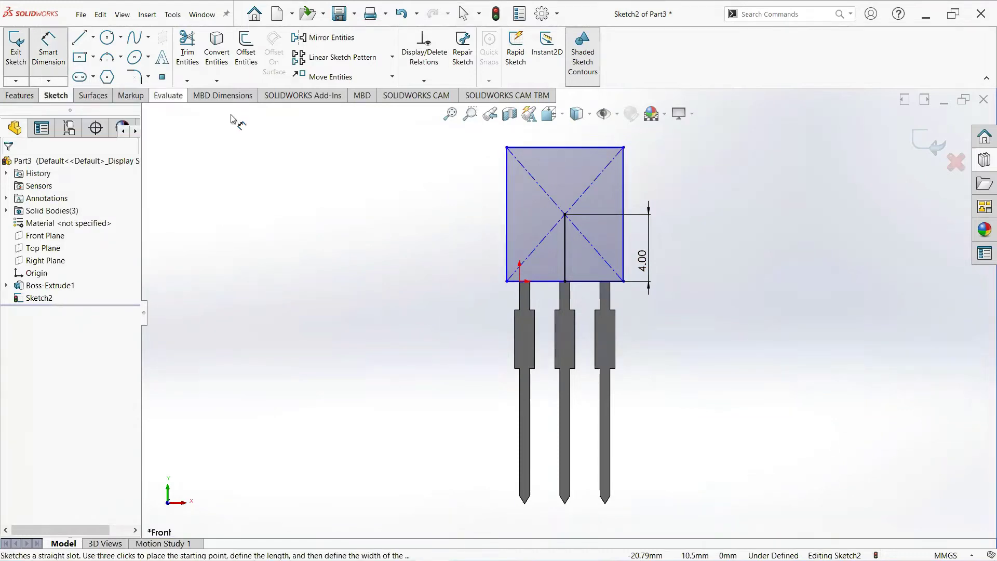
click(624, 223)
click(675, 224)
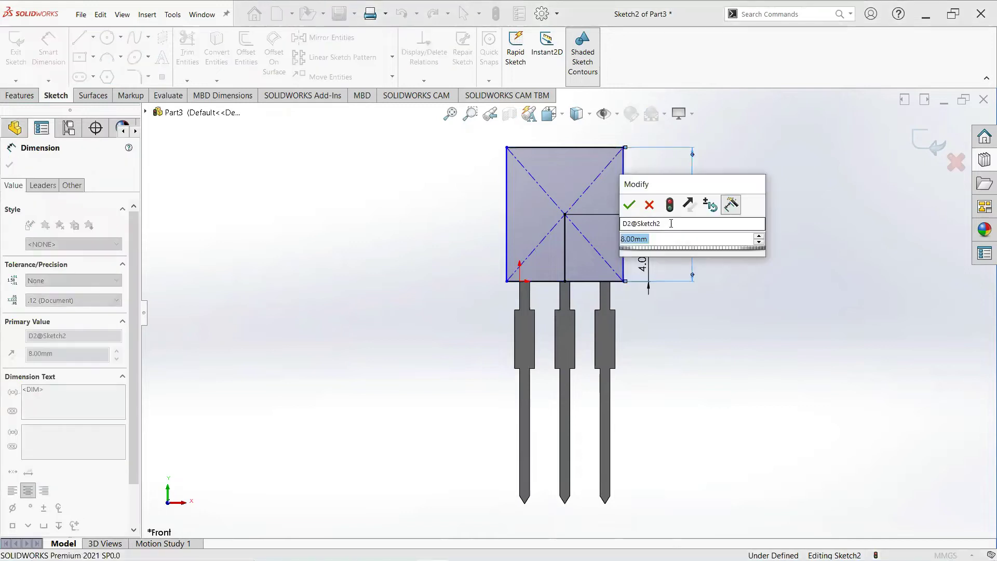
text(8)
key(Return)
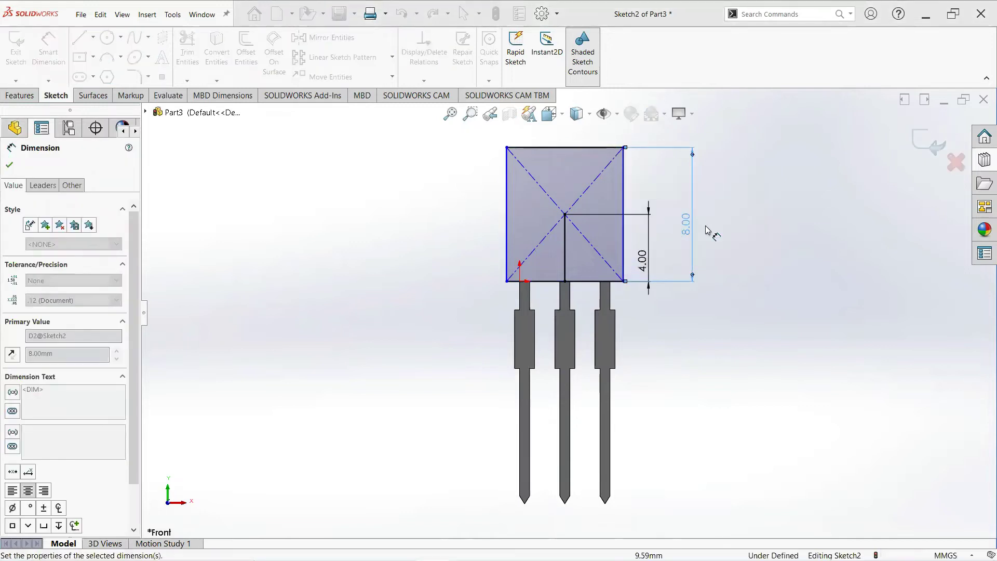
Dimension the rectangle's width to 8 mm and finish dimensioning
scroll(699, 226, up, 1)
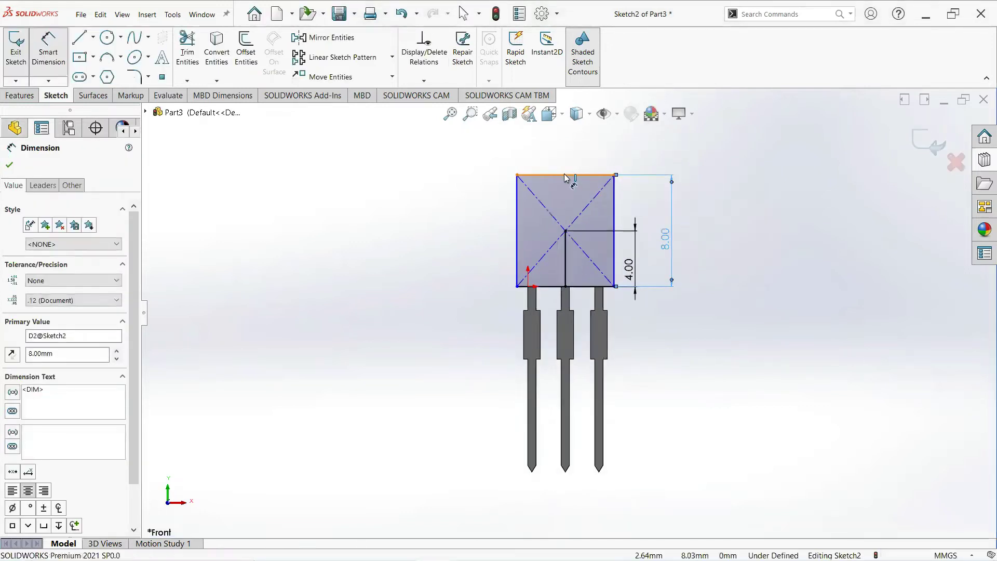
click(567, 177)
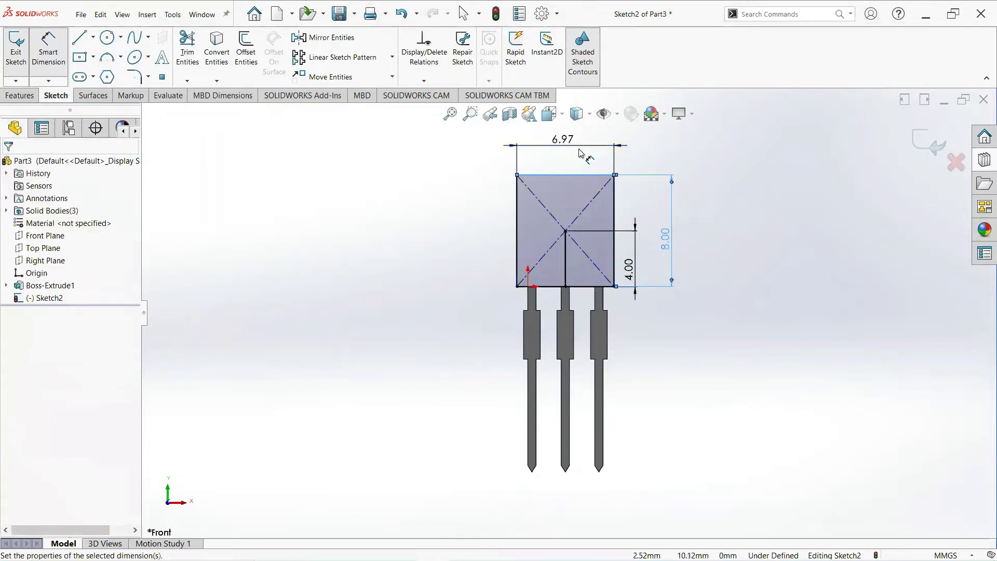
click(573, 151)
text(8)
key(Return)
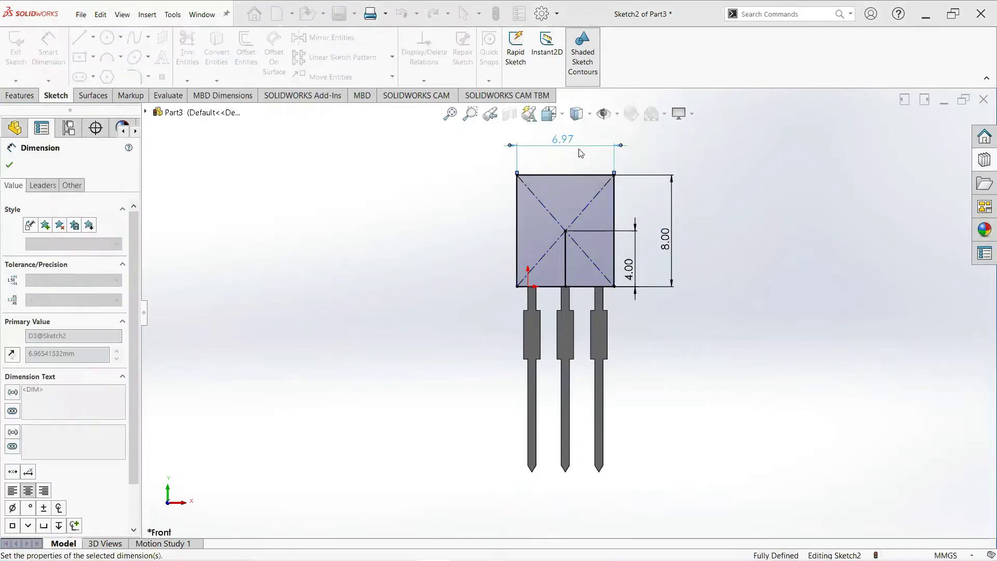
key(Escape)
Convert the vertical line between the pins' upper ends and the square's center to construction geometry
scroll(520, 299, down, 1)
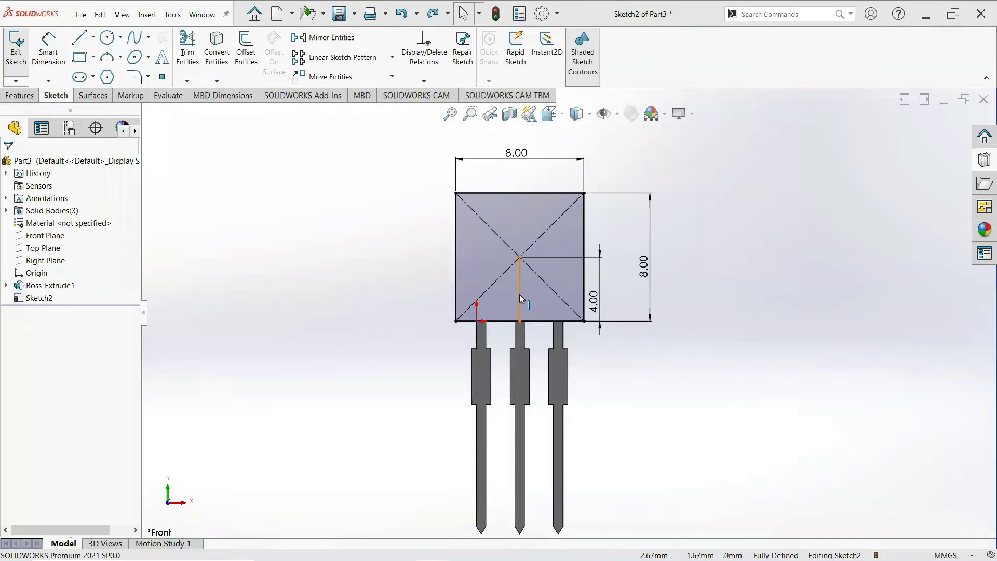
click(519, 289)
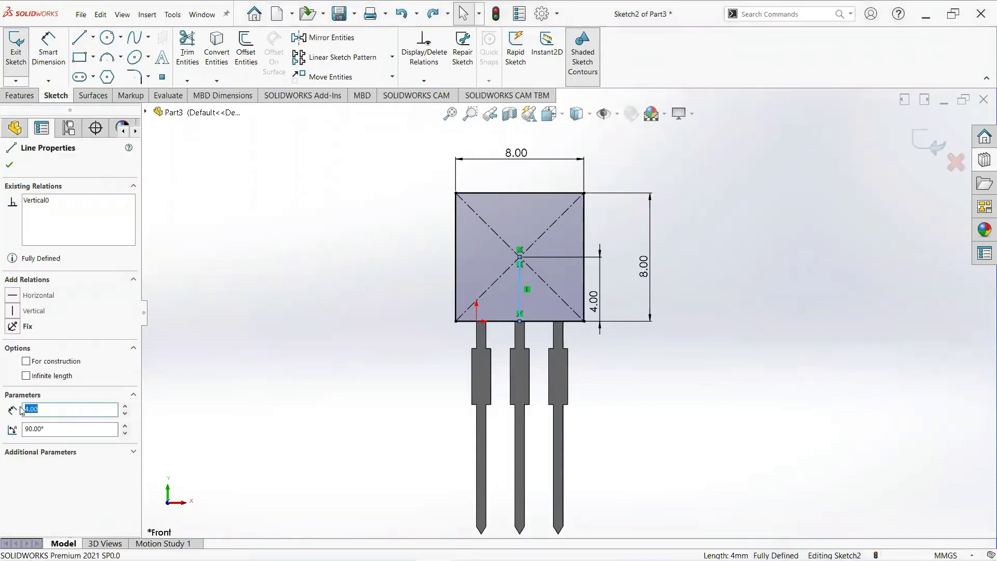
click(9, 166)
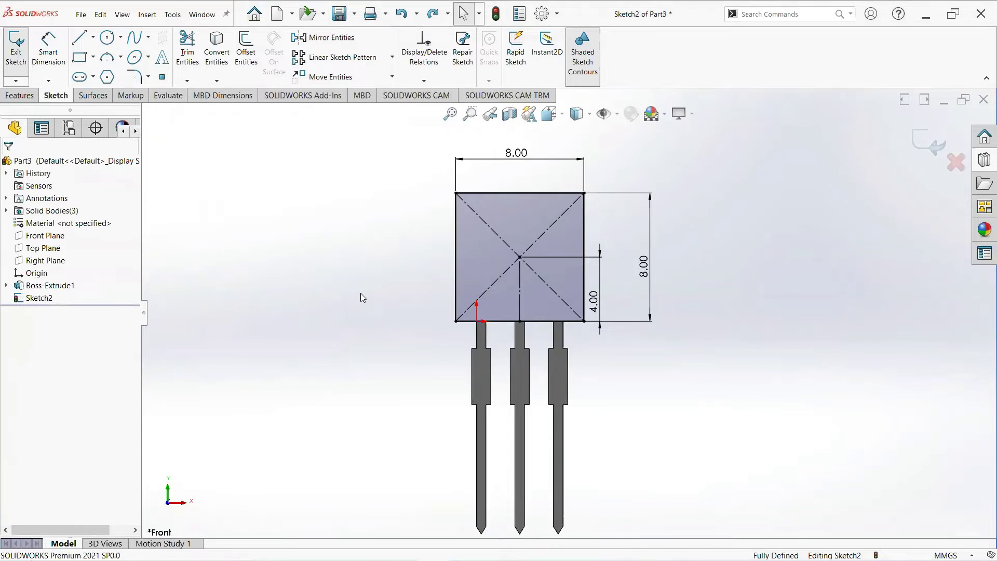
Extrude the square body profile 1 mm with the Mid Plane end condition, merging it with the pins
click(21, 95)
click(21, 50)
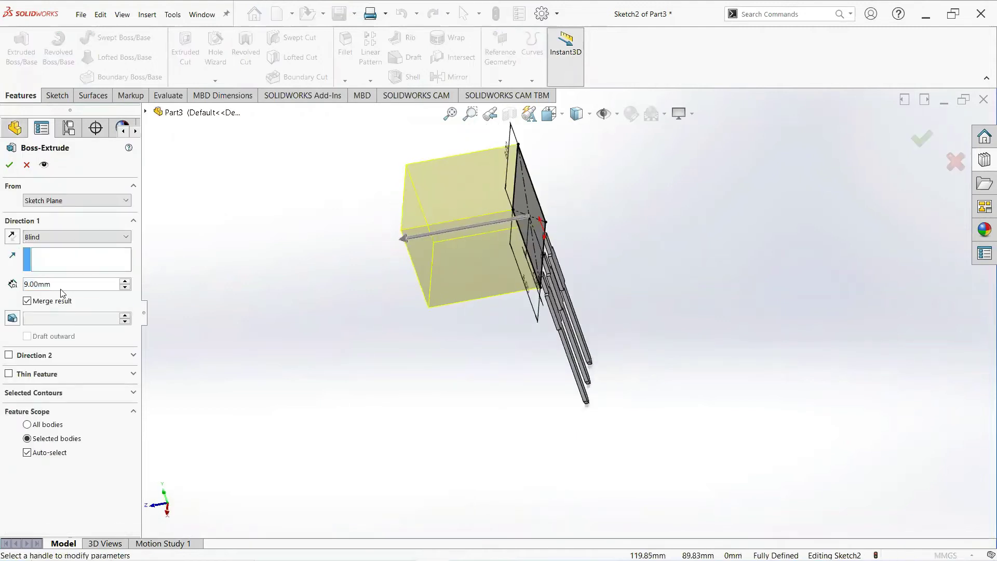
text(1)
key(Return)
click(73, 236)
click(47, 299)
middle_drag(408, 260, 443, 255)
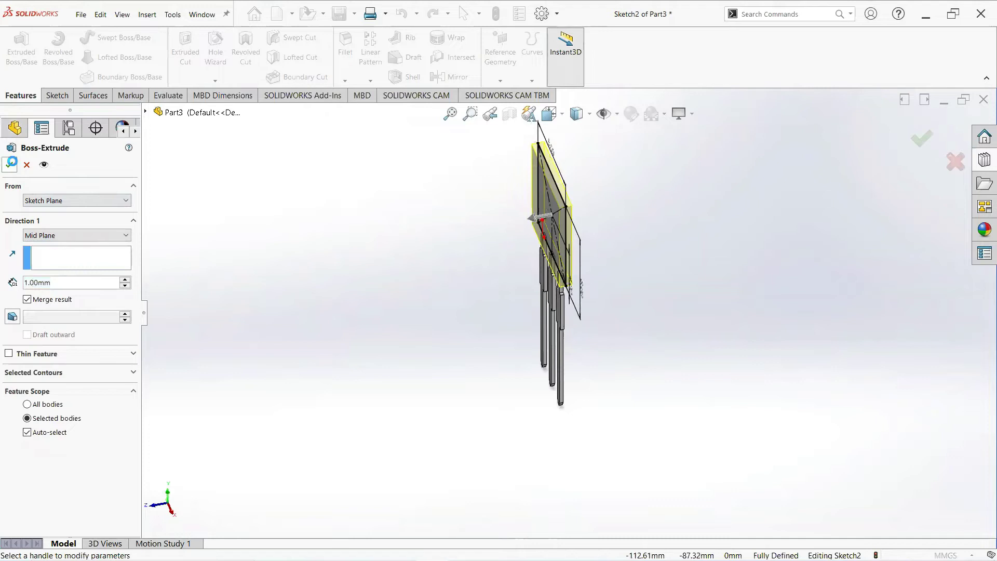
Start a sketch on the body's front face and draw a circle of about 1 mm radius centered on the right edge's midpoint
middle_drag(571, 327, 635, 280)
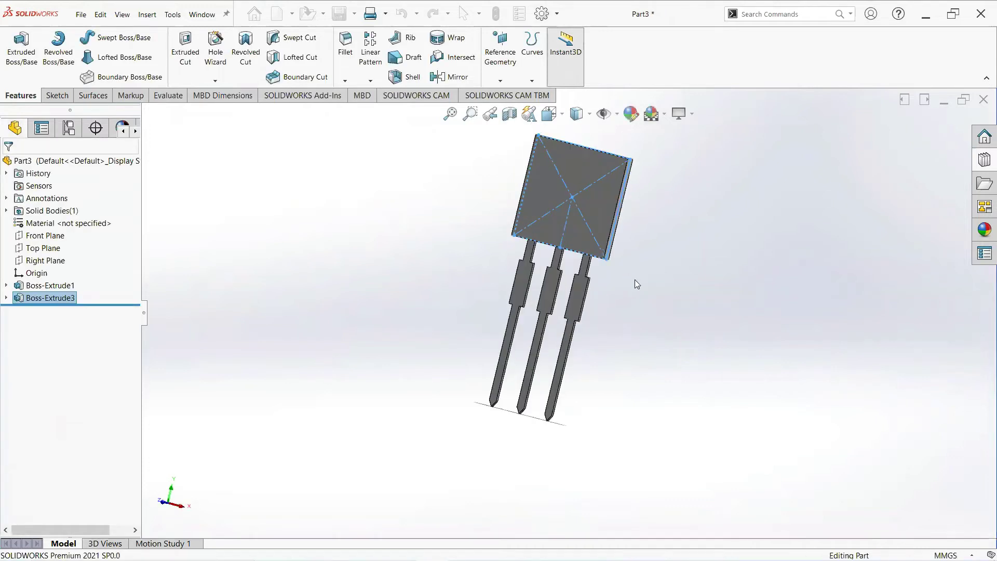
click(585, 206)
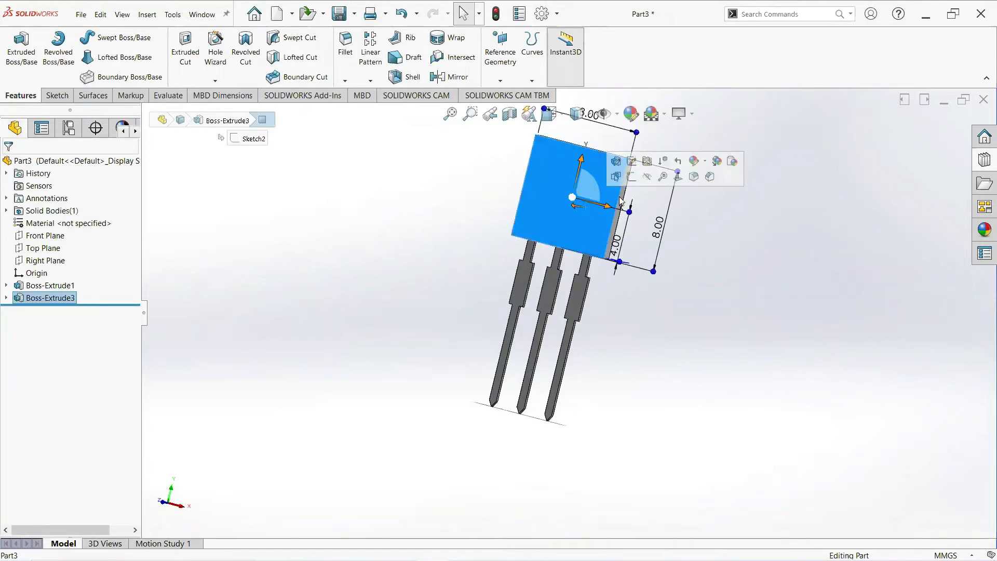
click(629, 181)
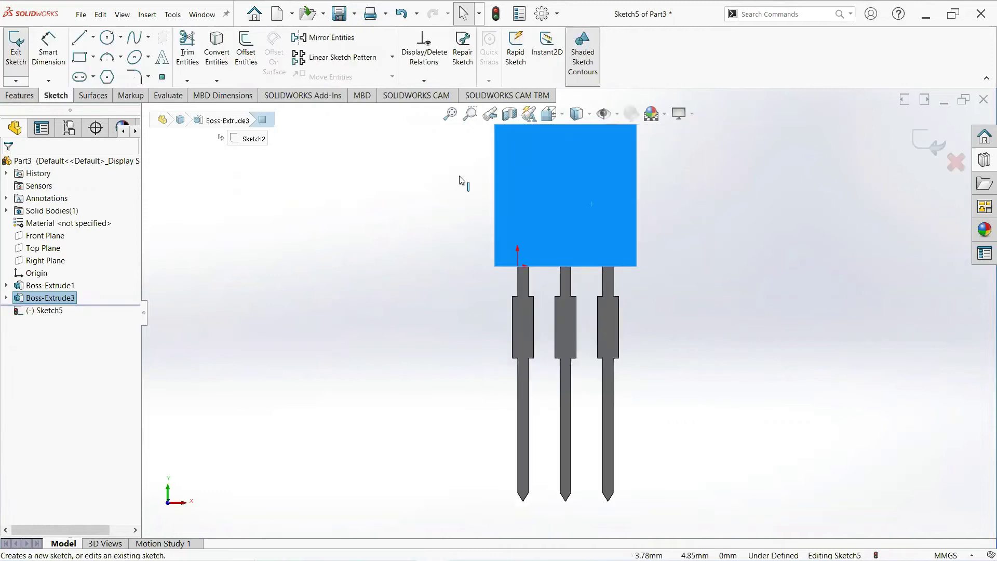
click(108, 38)
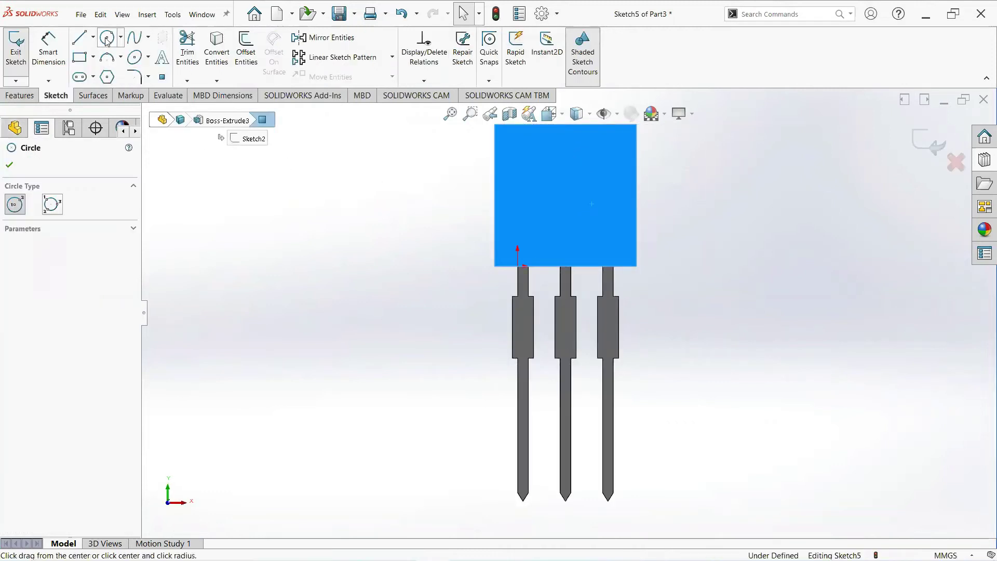
click(636, 196)
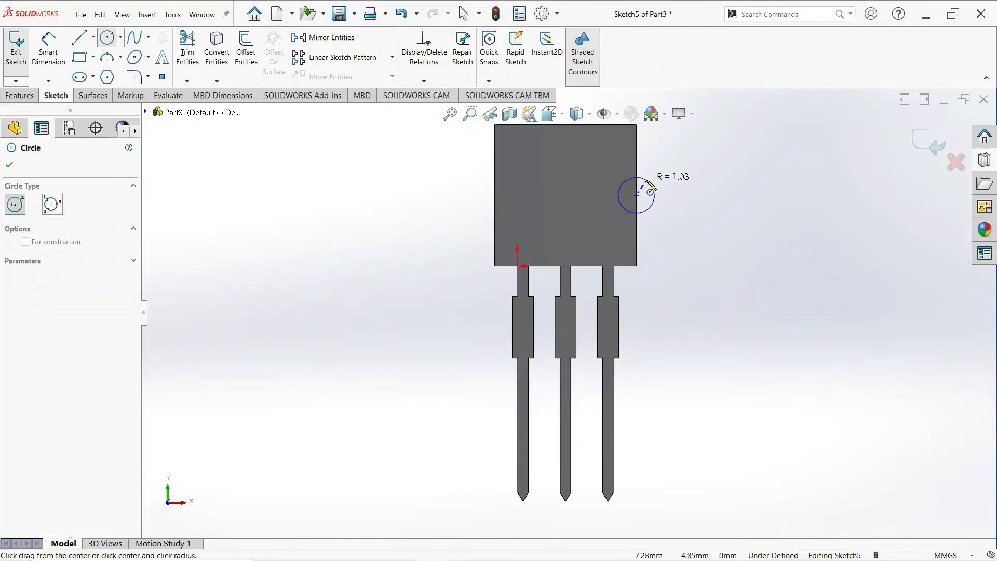
click(646, 183)
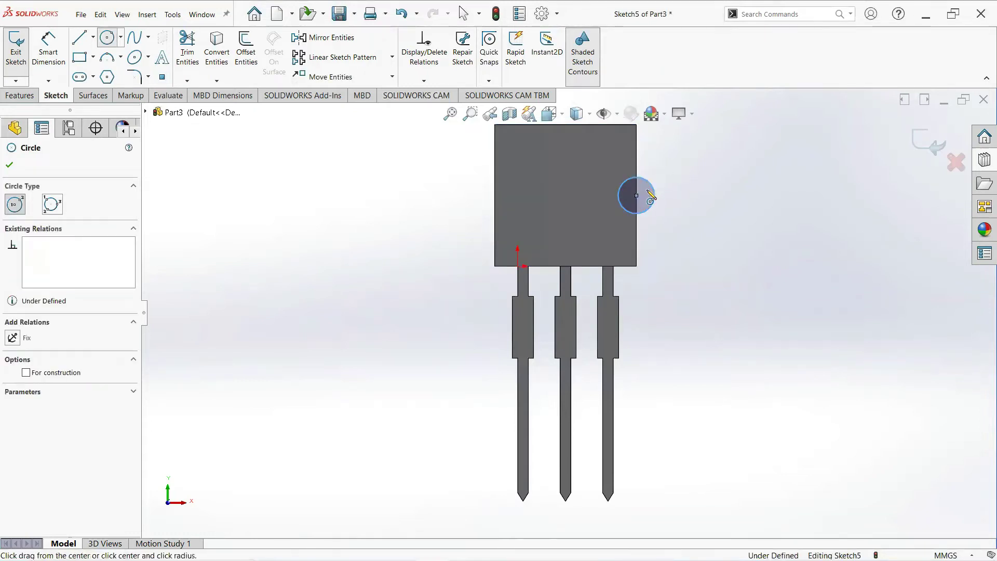
Draw a second circle about 1.9 mm in diameter centered on the midpoint of the body's left edge
click(495, 195)
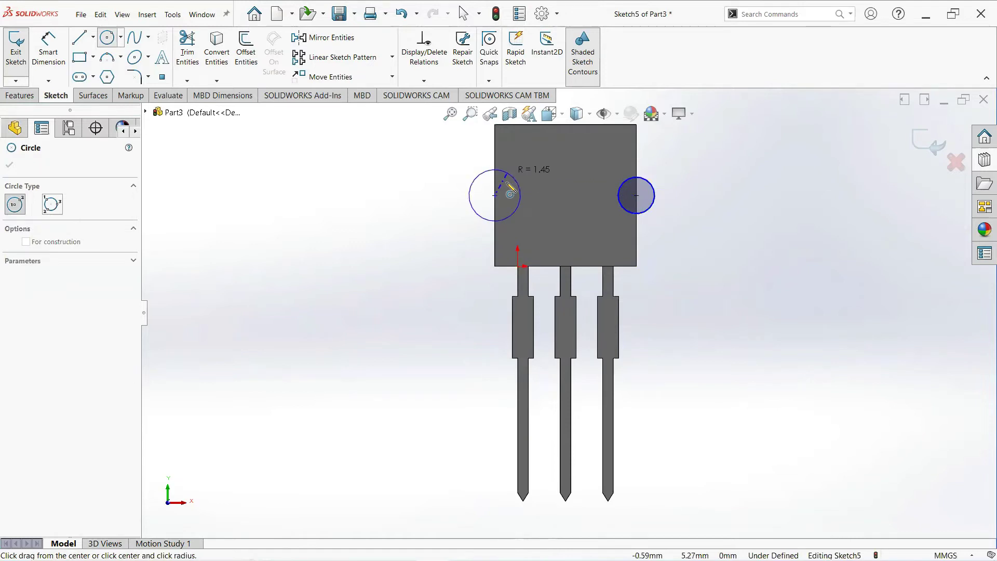
click(506, 183)
right_click(507, 183)
click(558, 190)
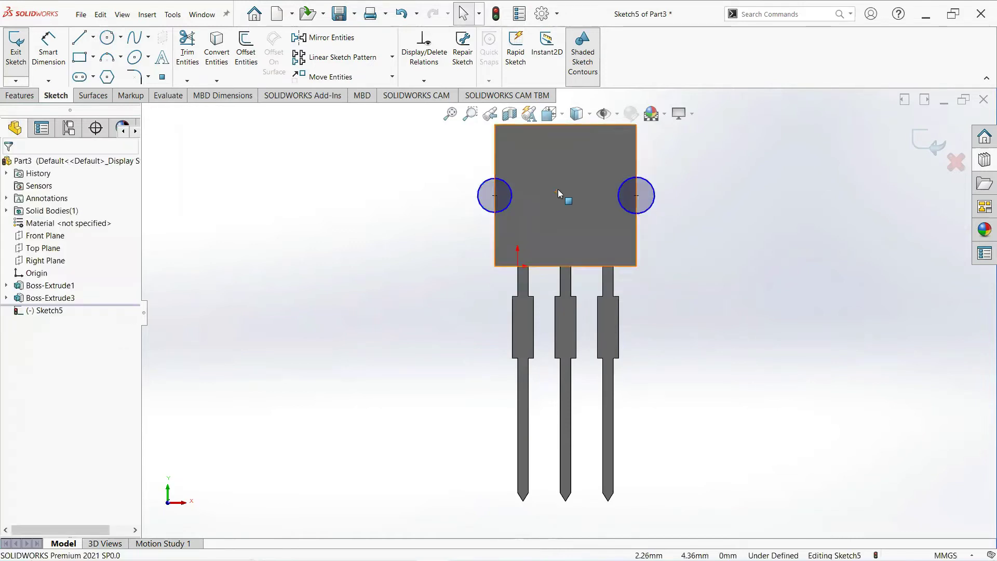
Dimension the diameter of the circle on the body's right edge to 1.5 mm
scroll(558, 189, up, 1)
click(48, 52)
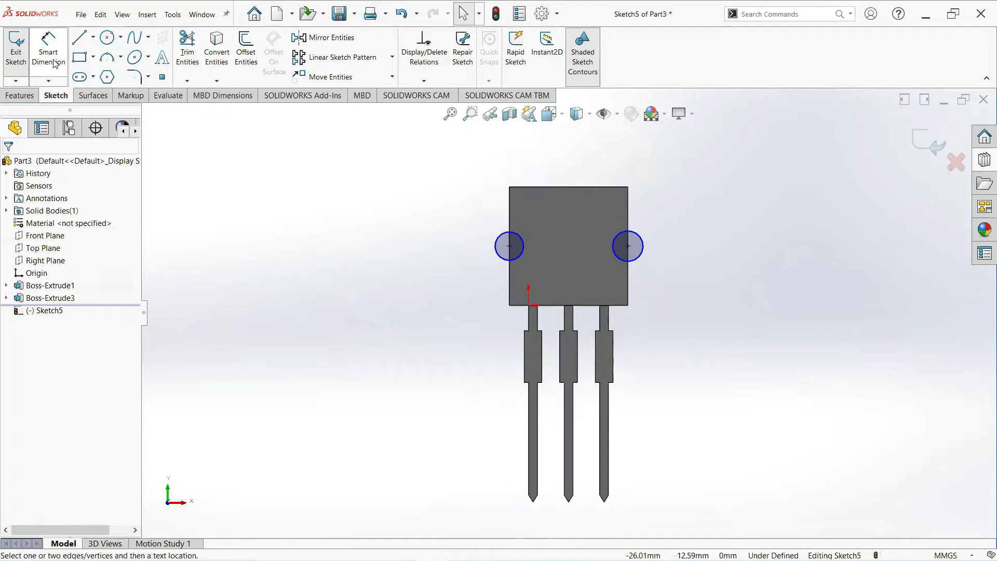
click(659, 238)
click(647, 223)
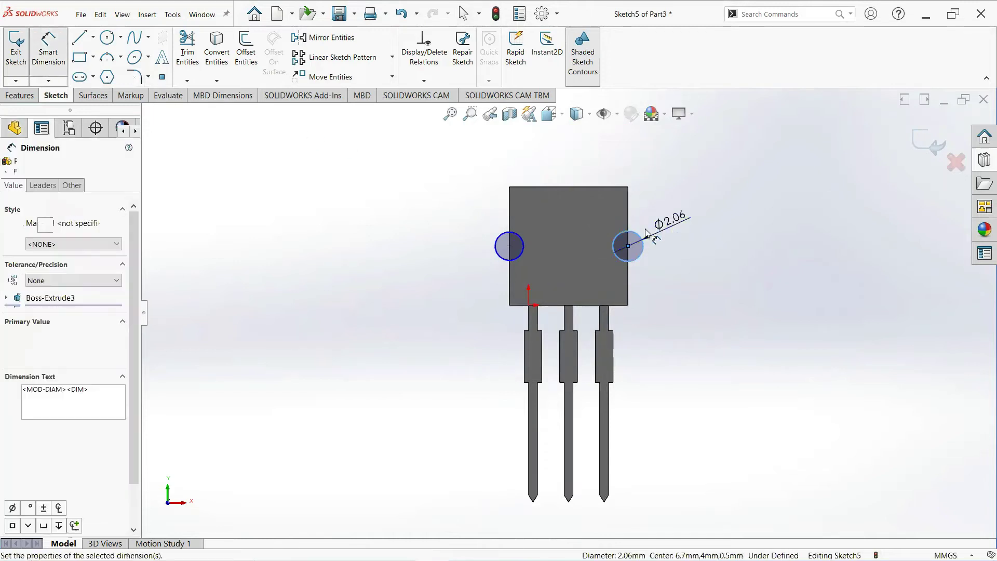
text(1.5)
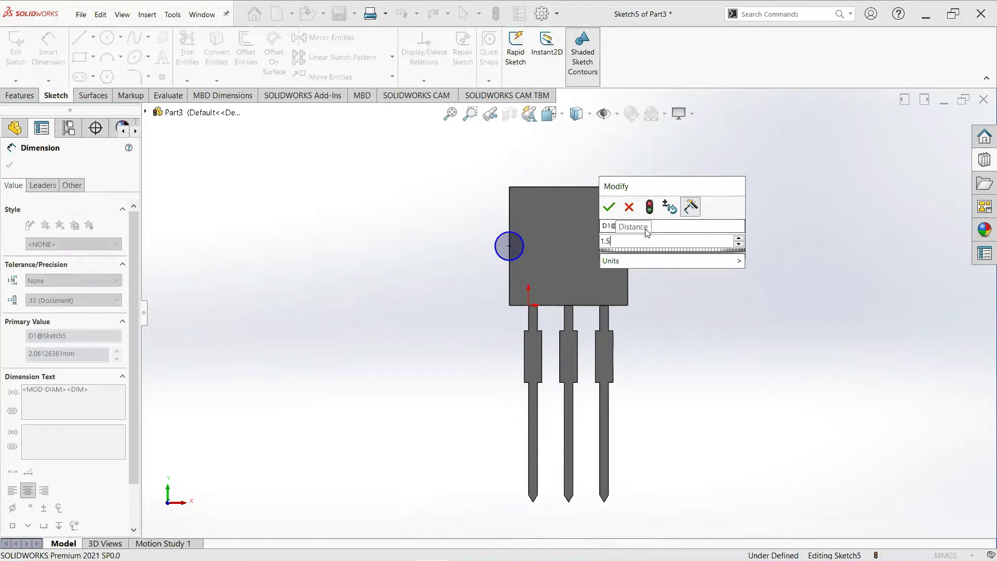
key(Return)
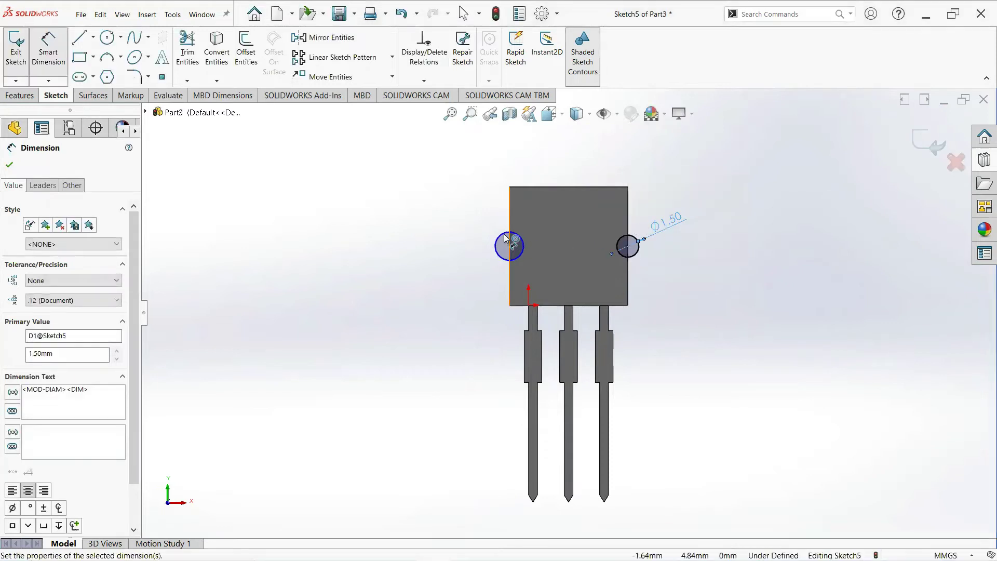
Dimension the diameter of the circle on the body's left edge to 1.5 mm and finish dimensioning
click(496, 237)
click(460, 216)
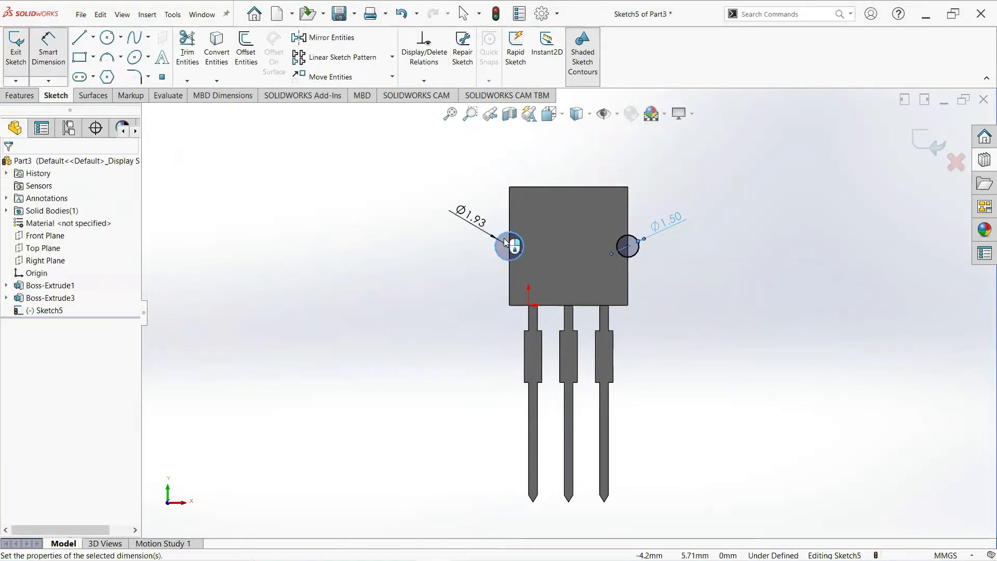
text(1.5)
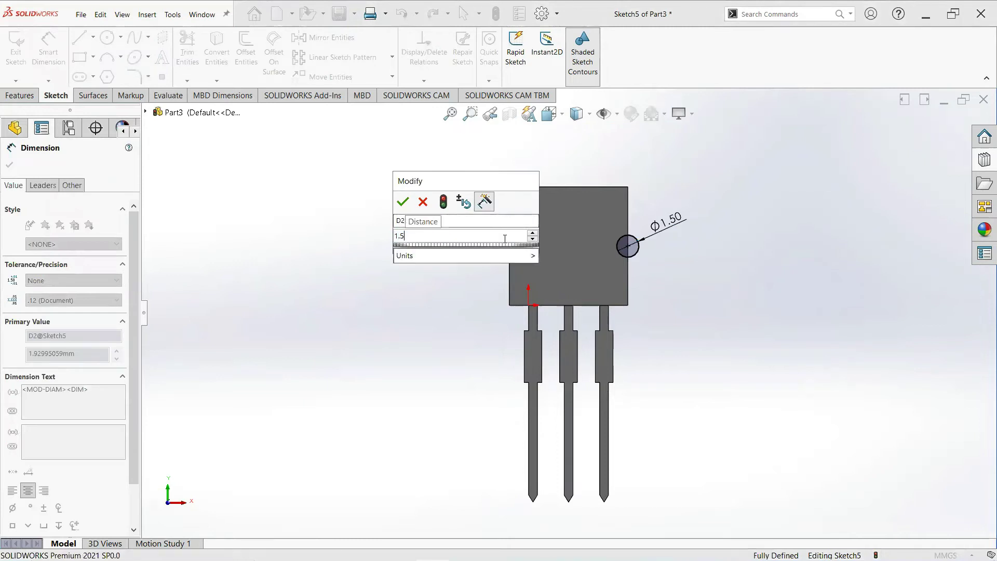
key(Return)
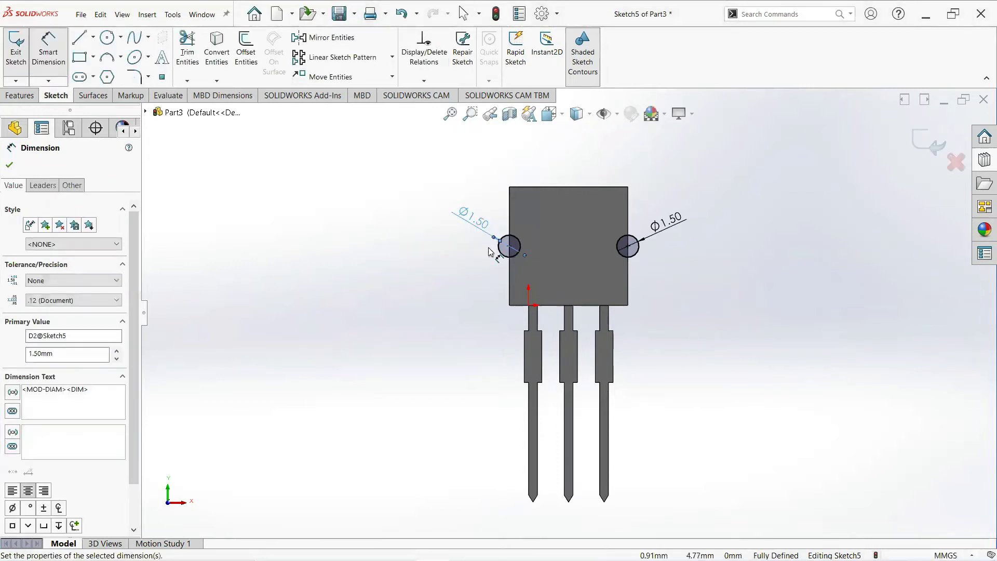
click(9, 167)
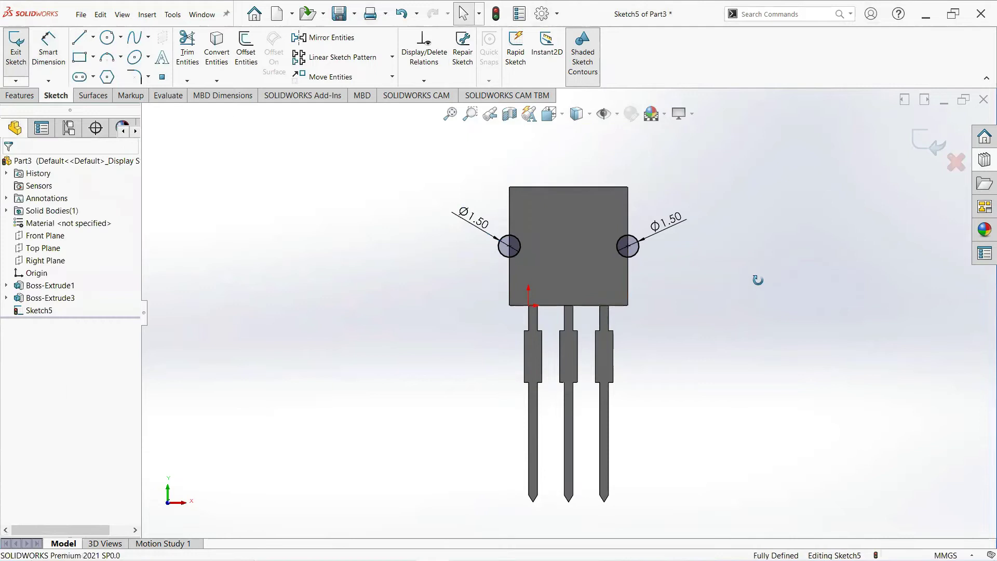
Cut-extrude both edge circles through the body with a Blind depth of 3 mm
middle_drag(756, 280, 744, 291)
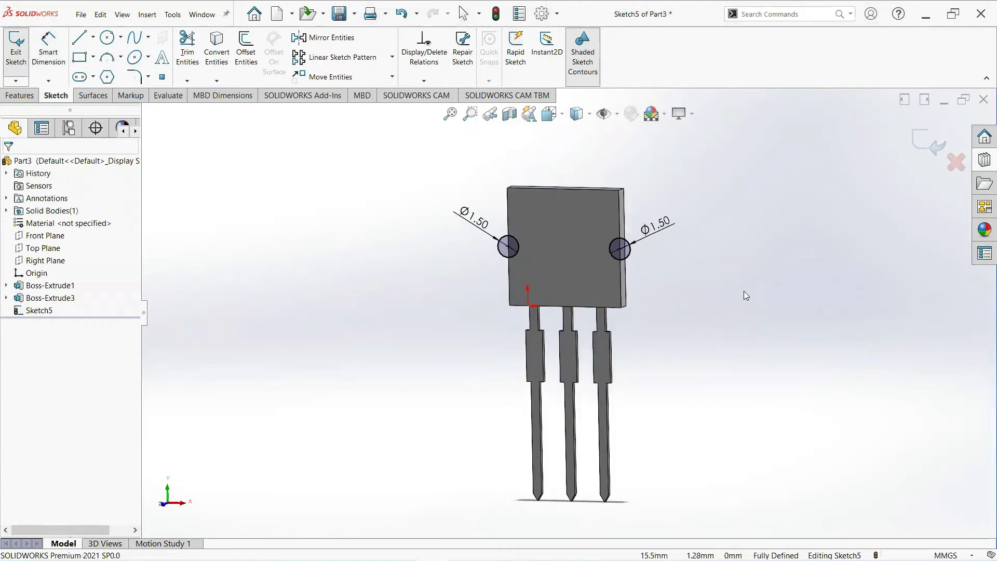
click(22, 98)
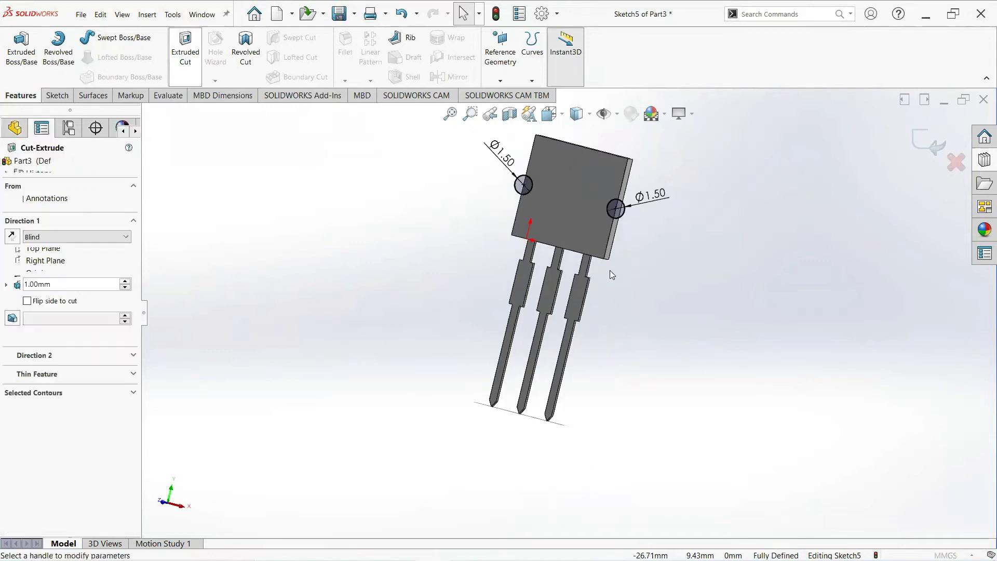
middle_drag(610, 257, 577, 196)
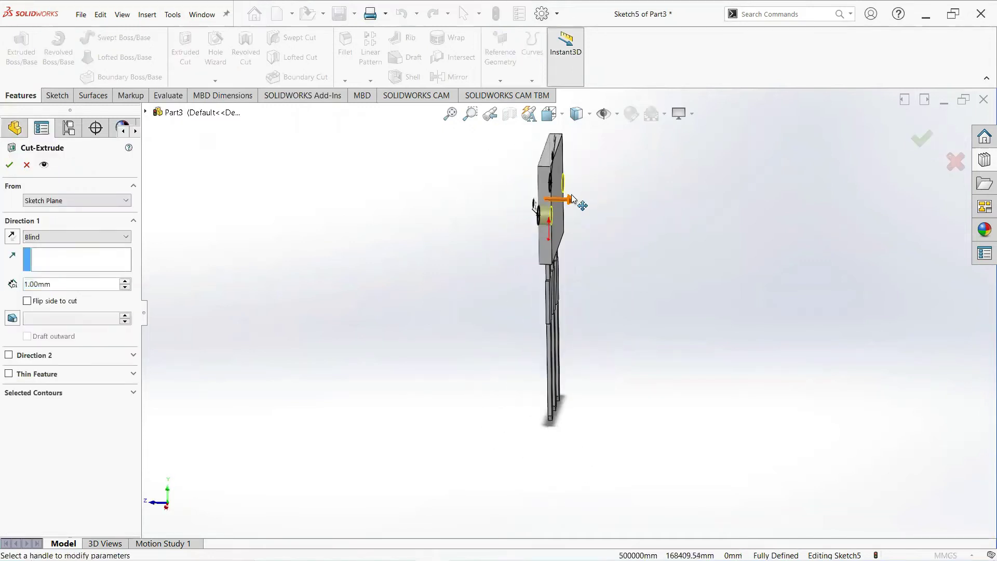
drag(571, 199, 593, 199)
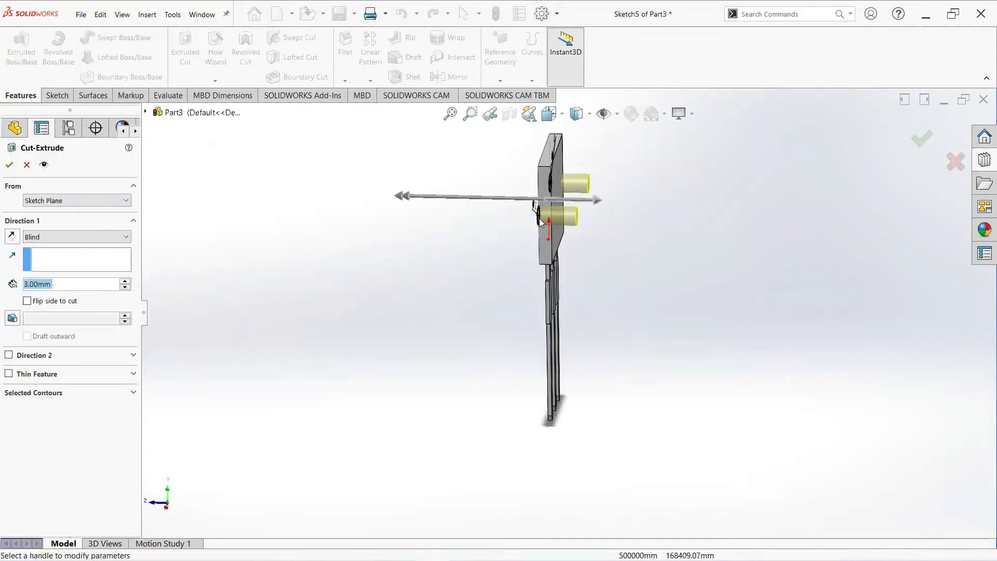
click(10, 167)
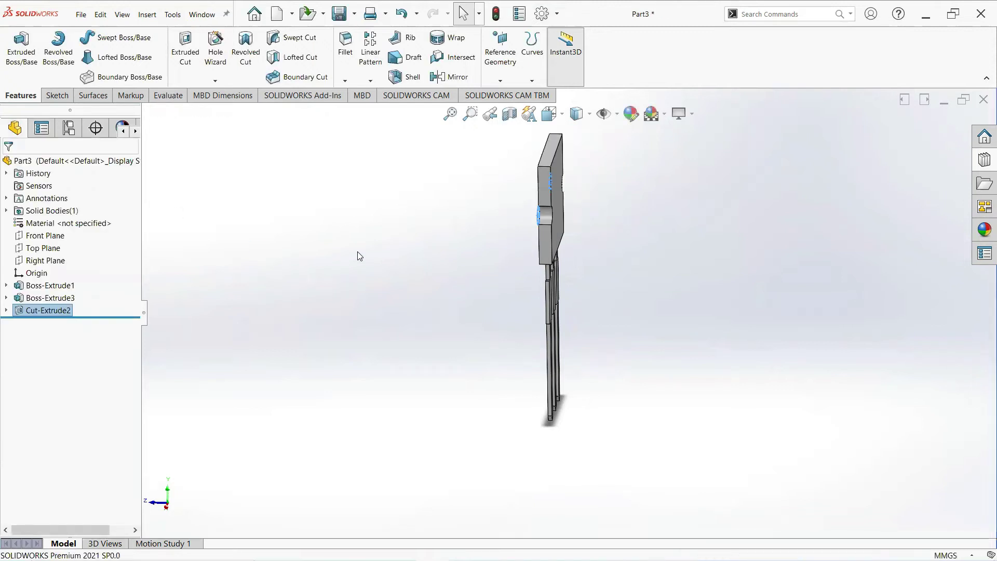
Start a new sketch on the back face of the square body
middle_drag(360, 256, 424, 261)
click(424, 263)
middle_drag(699, 310, 556, 291)
click(536, 215)
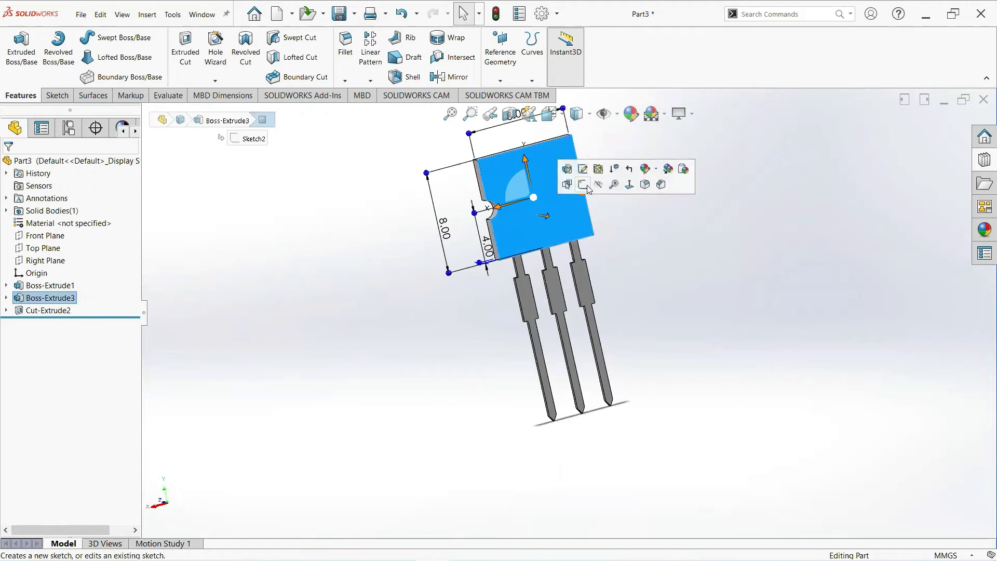
click(587, 186)
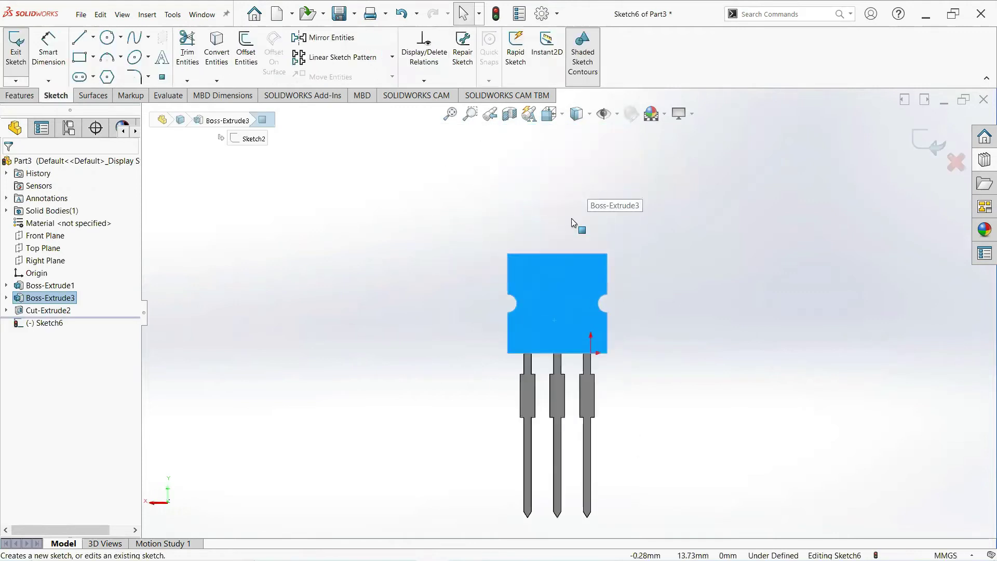
Draw a corner rectangle about 9 by 14 mm from the back face's lower-left corner, extending past the body's upper and right edges
click(93, 57)
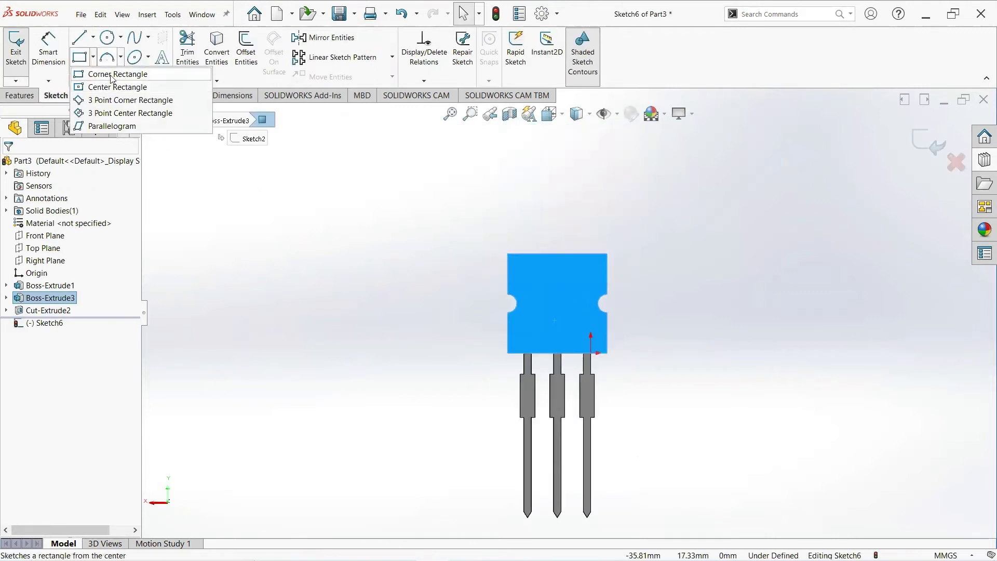
click(112, 74)
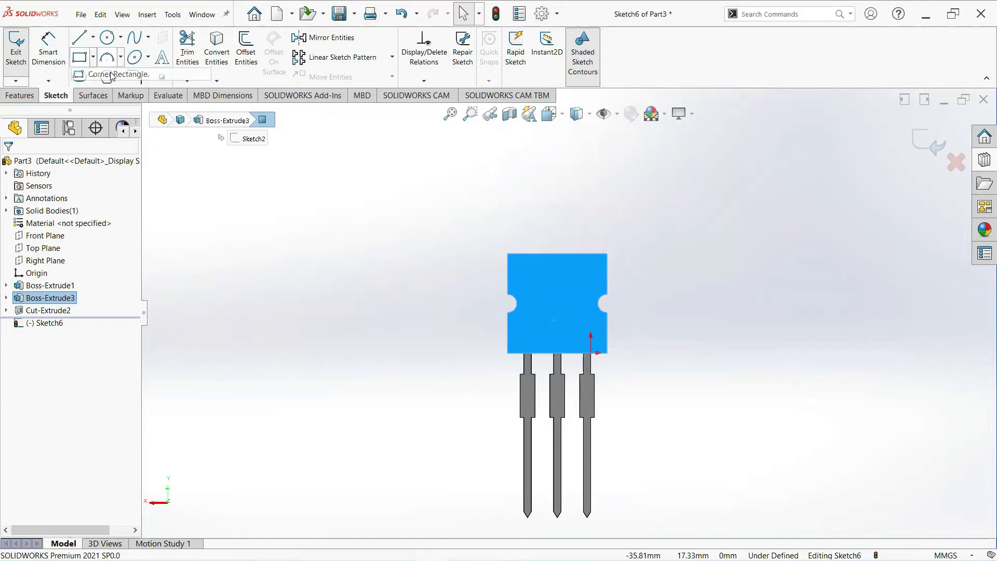
click(508, 353)
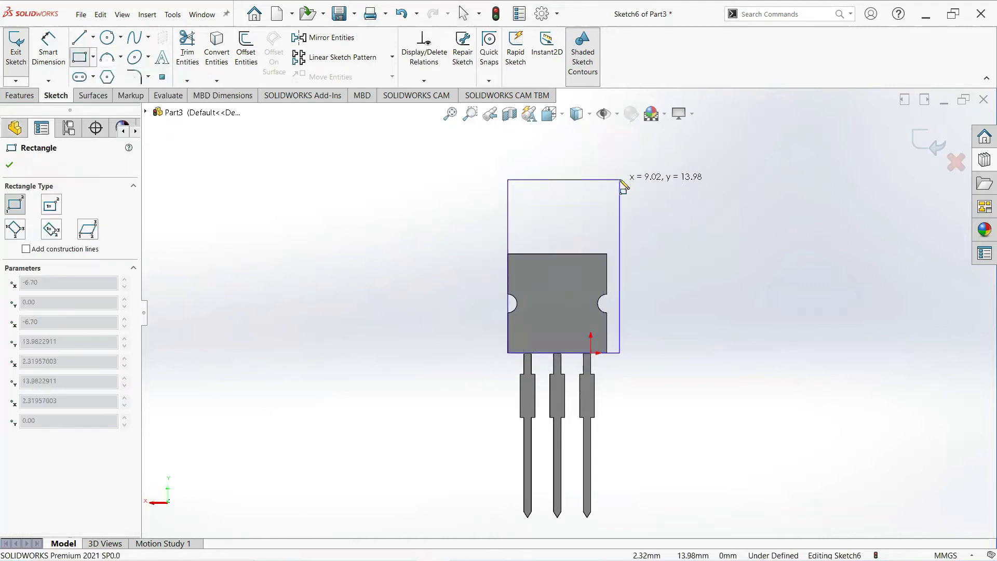
click(620, 180)
right_click(623, 185)
click(649, 193)
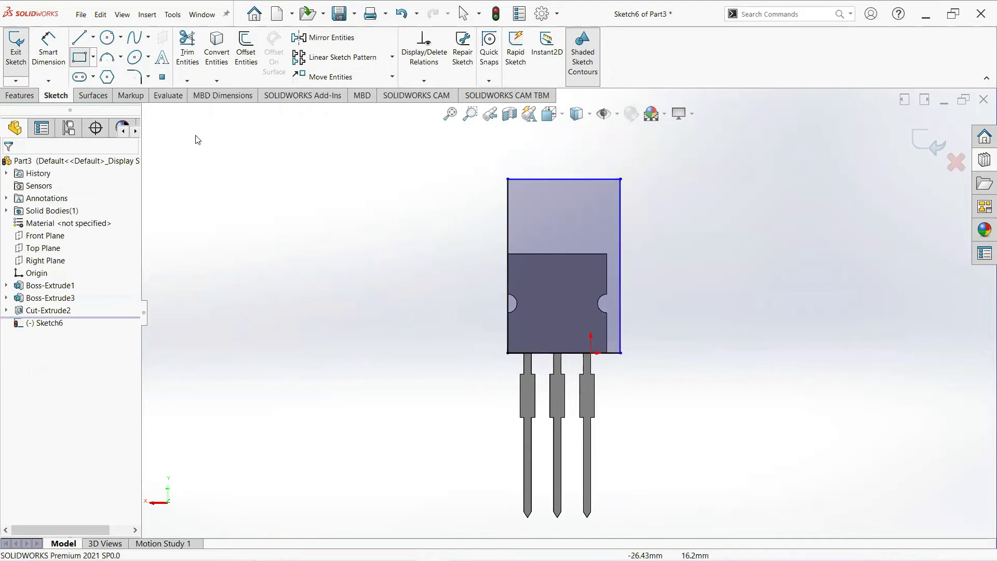
Dimension the height of the rectangle on the body's back face to 14 mm
click(43, 60)
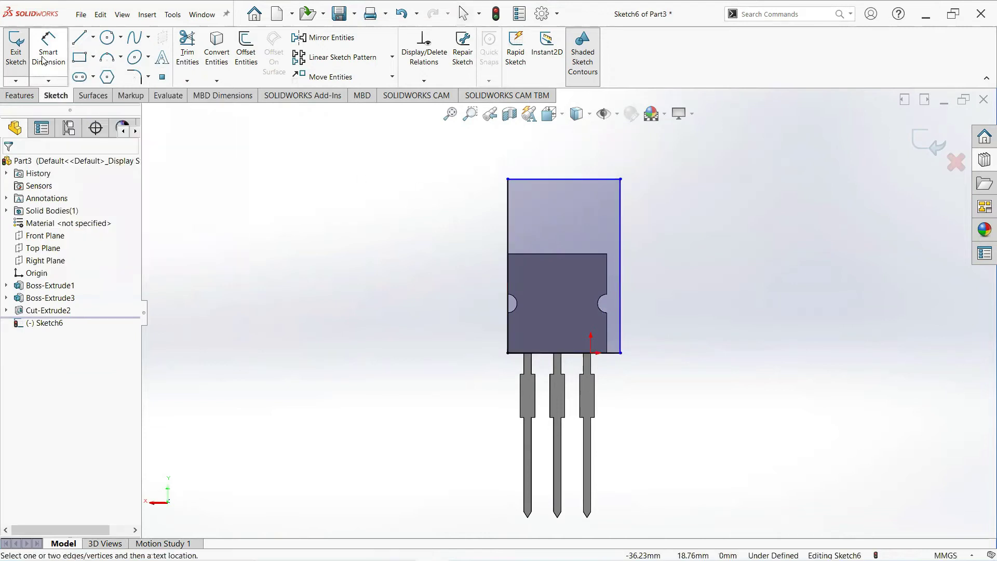
click(621, 237)
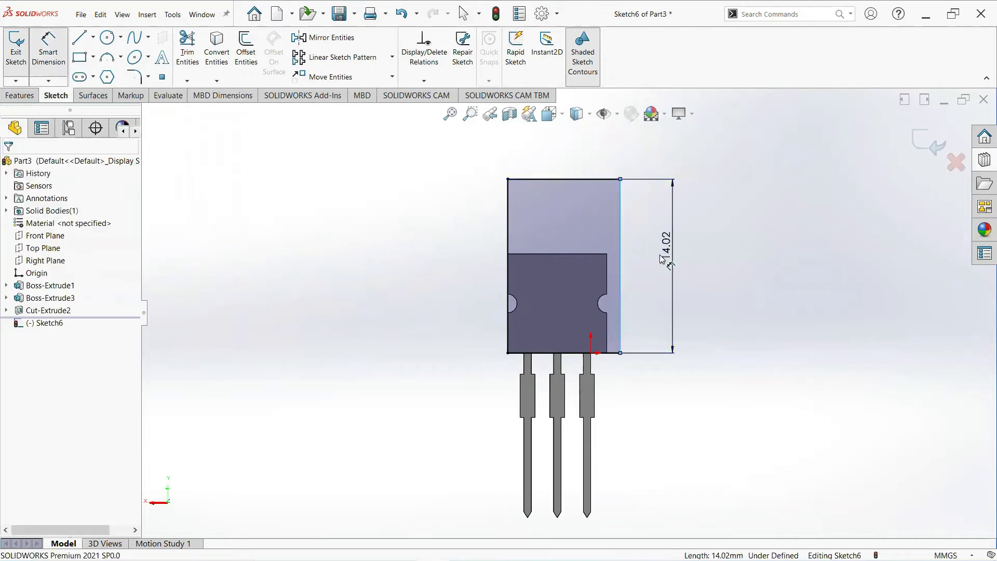
click(674, 254)
text(14)
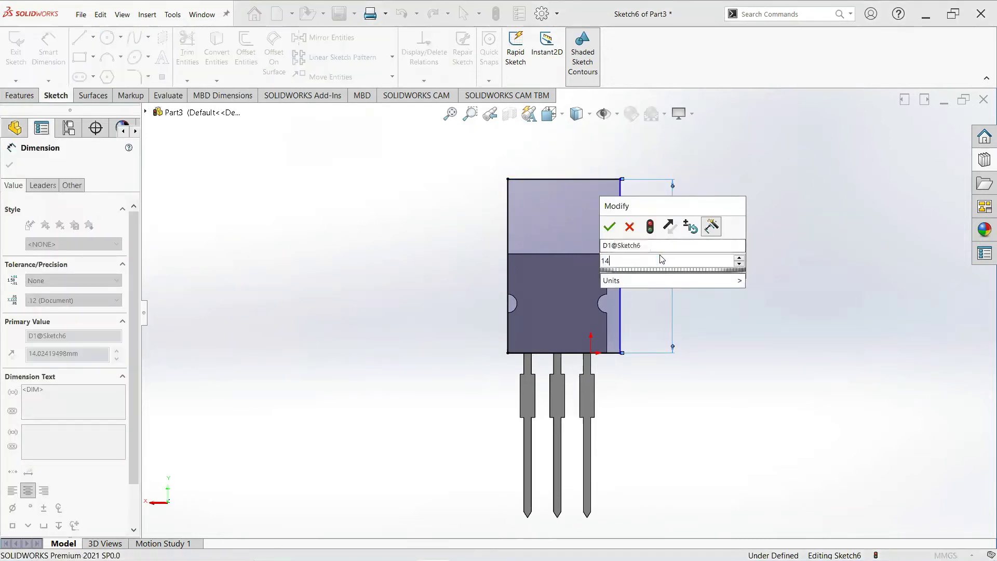
key(Return)
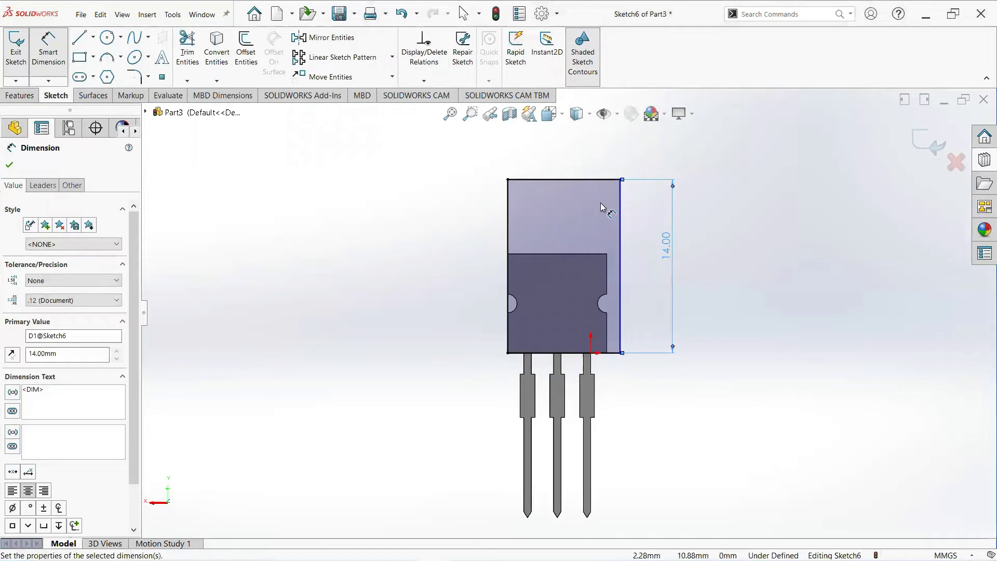
Dimension the rectangle's top edge to 8 mm and finish dimensioning
click(582, 180)
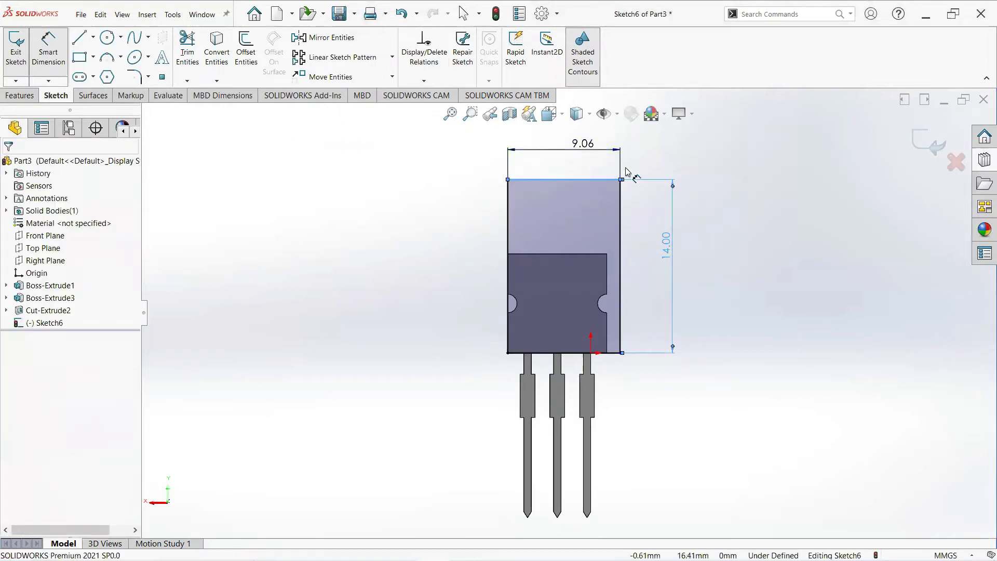
click(638, 181)
text(8)
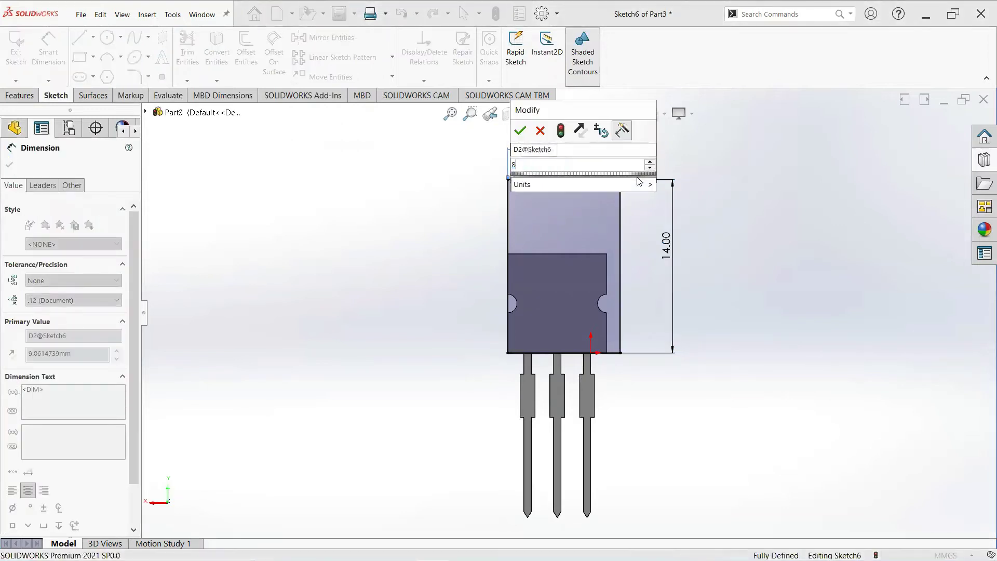
key(Return)
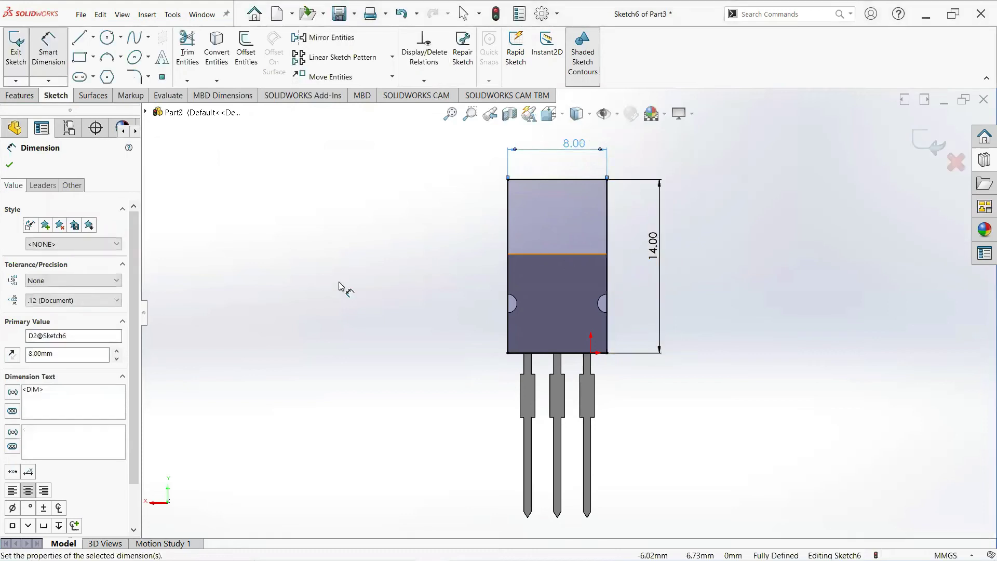
click(9, 167)
Extrude the rectangle behind the body as a plate with a Blind depth of 0.6 mm, merging the result
middle_drag(425, 316, 524, 358)
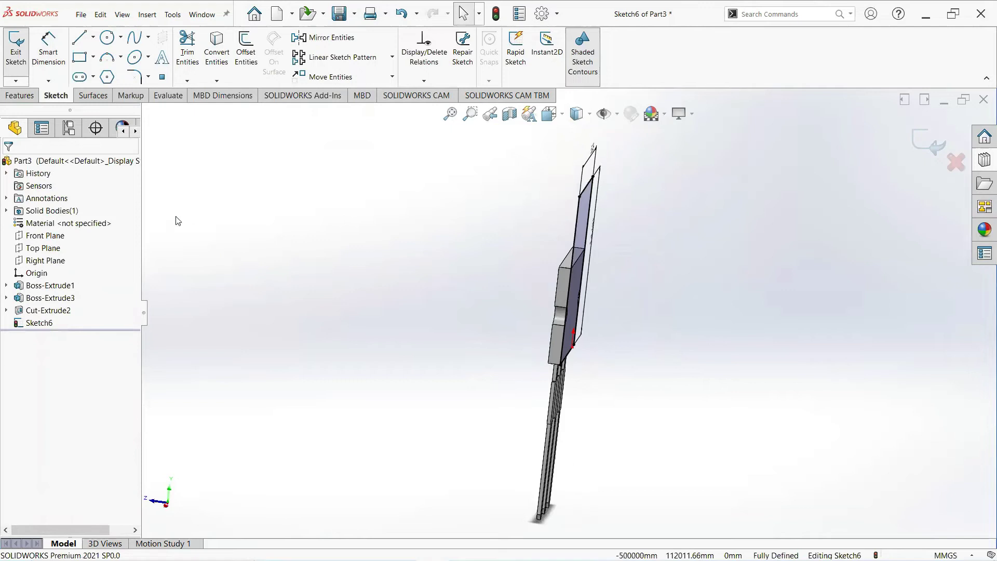
click(20, 96)
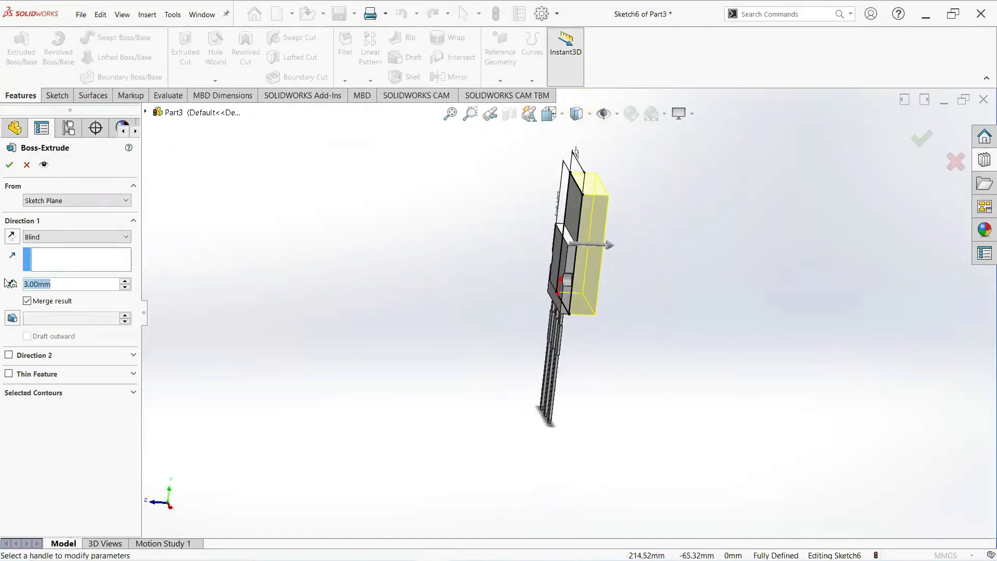
text(0.6)
key(Return)
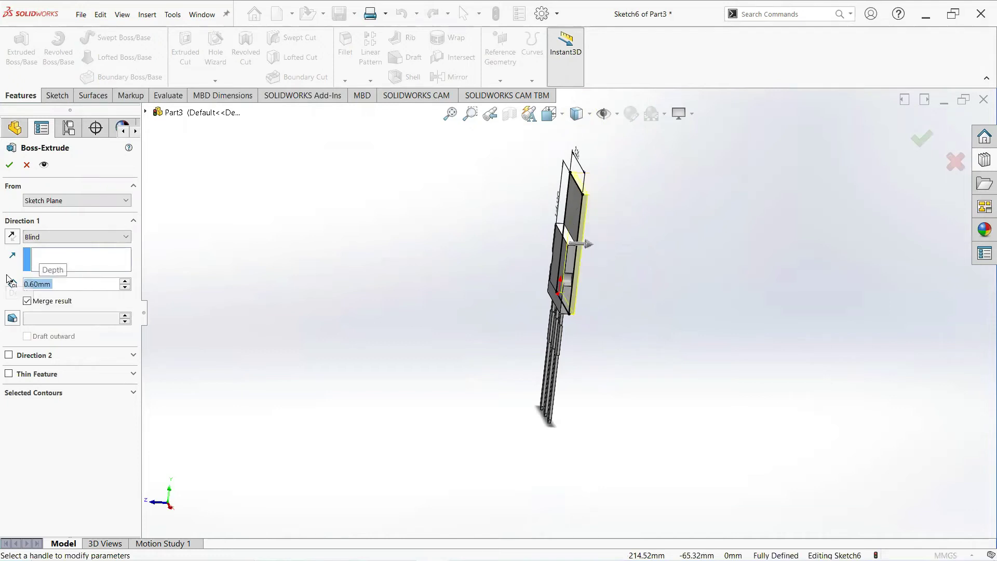
click(8, 166)
Start a new sketch on the front face of the plate's exposed portion above the square body
middle_drag(567, 299, 639, 298)
click(640, 297)
scroll(581, 208, down, 3)
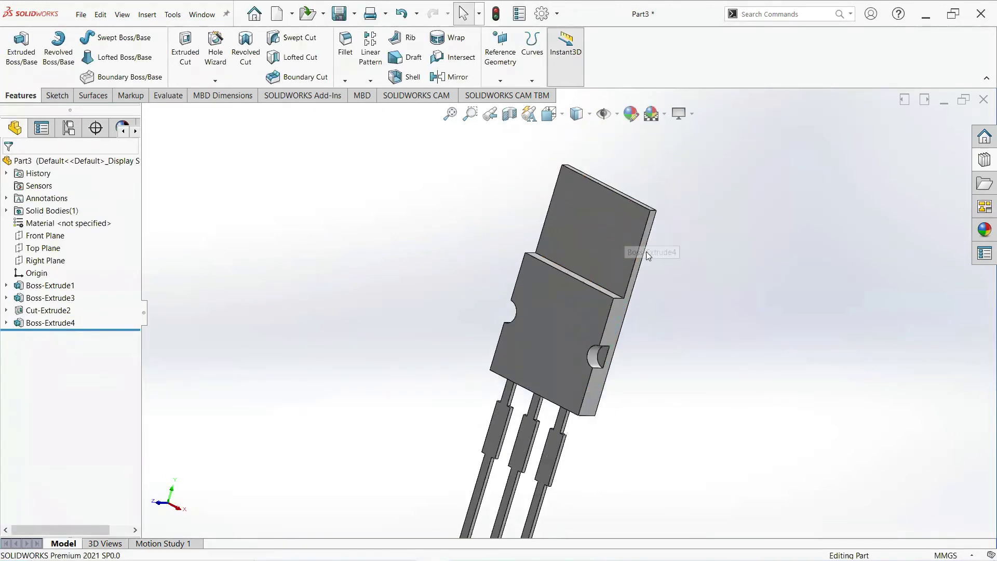
click(575, 245)
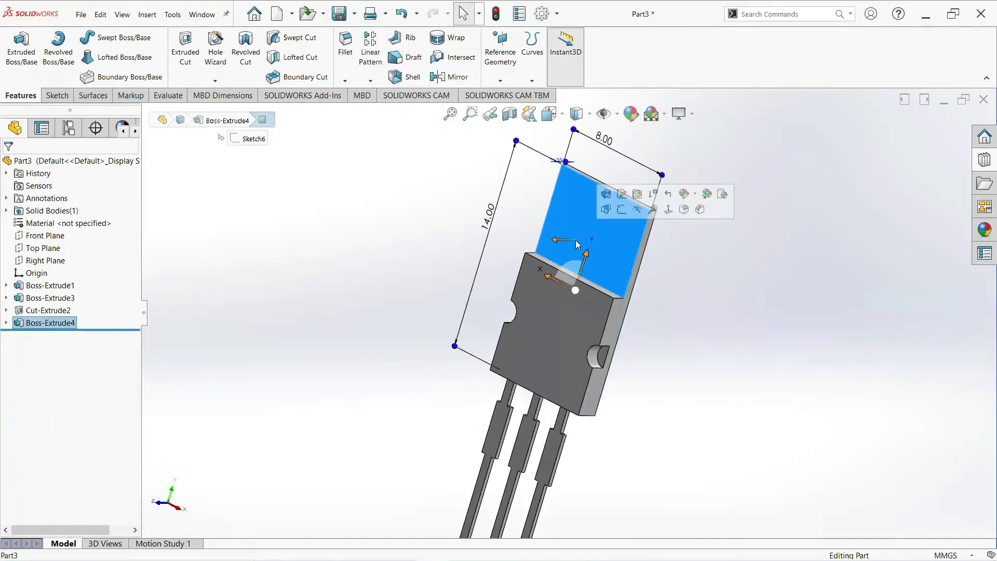
click(623, 211)
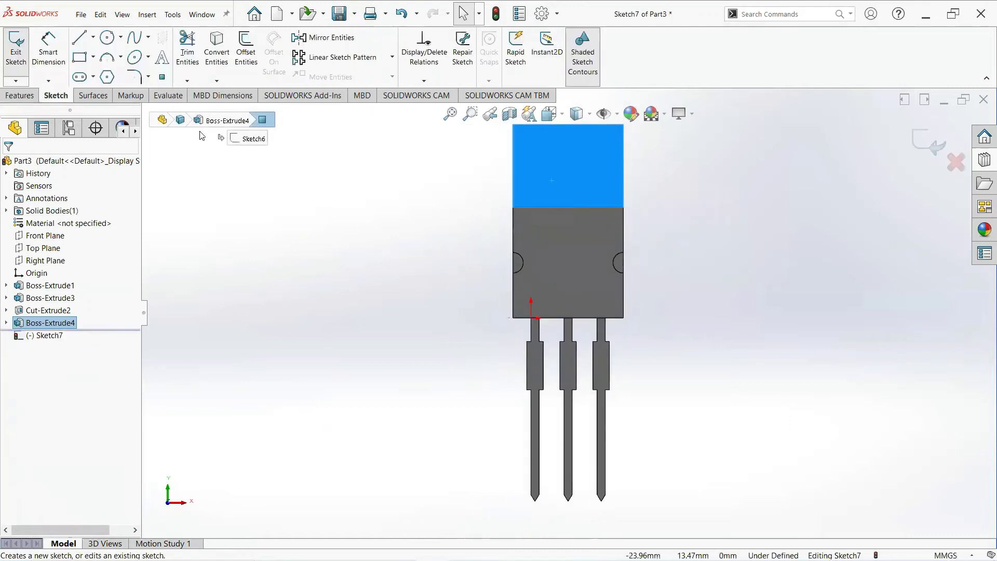
Draw a circle about 2.1 mm in diameter at the centre of the plate's exposed front face
click(108, 37)
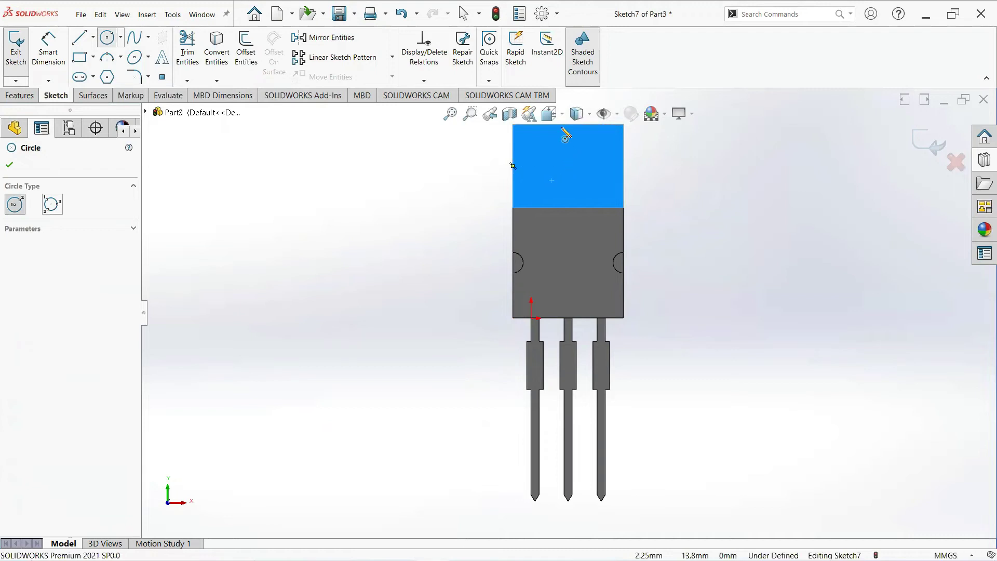
click(568, 166)
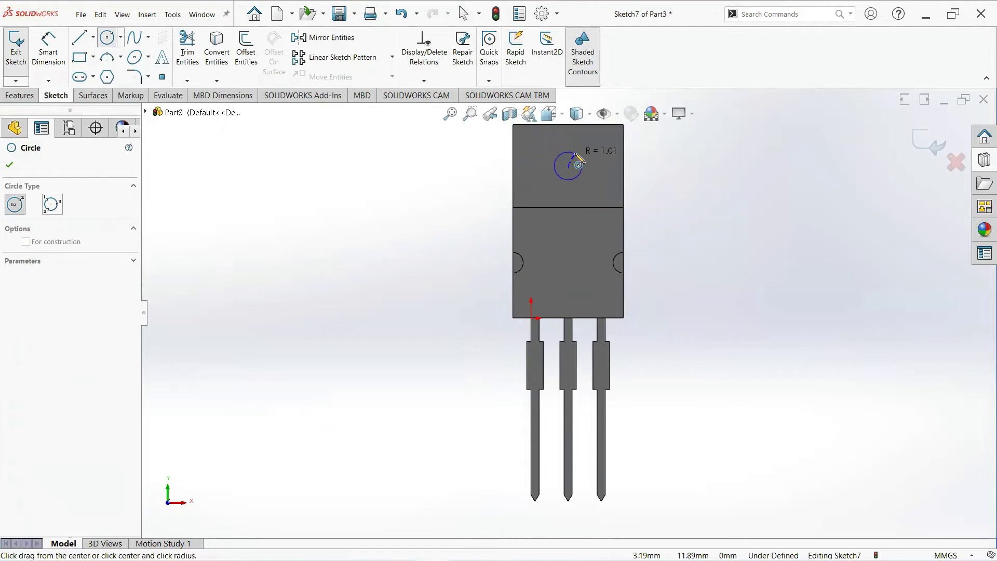
click(577, 155)
key(Escape)
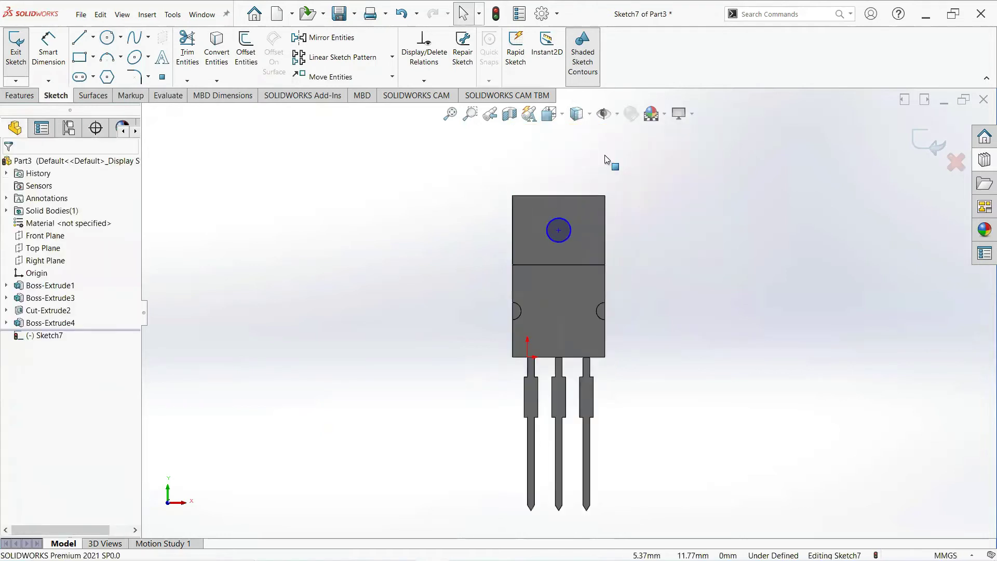
Dimension the circle's diameter to 2 mm and finish dimensioning
click(51, 64)
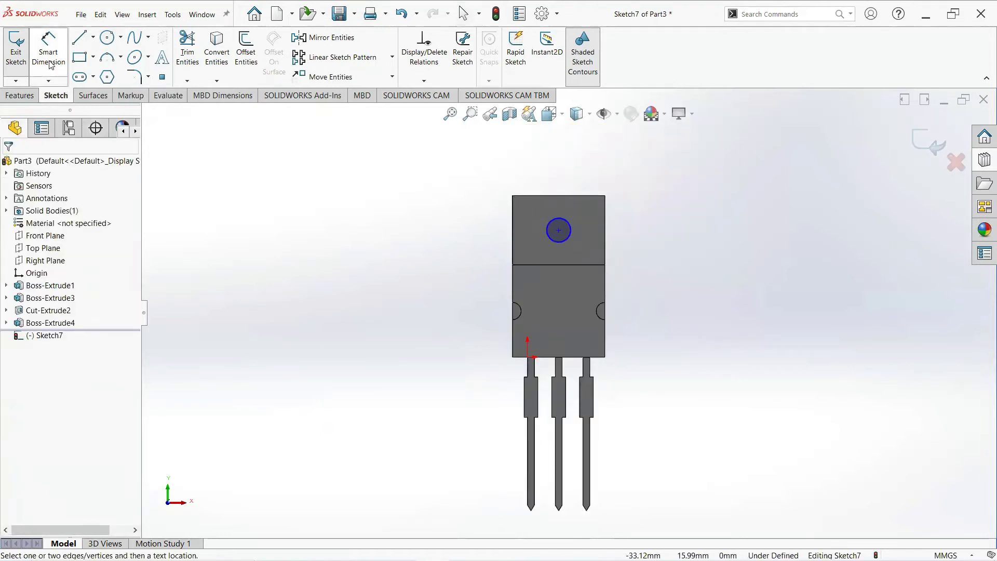
click(569, 234)
click(660, 253)
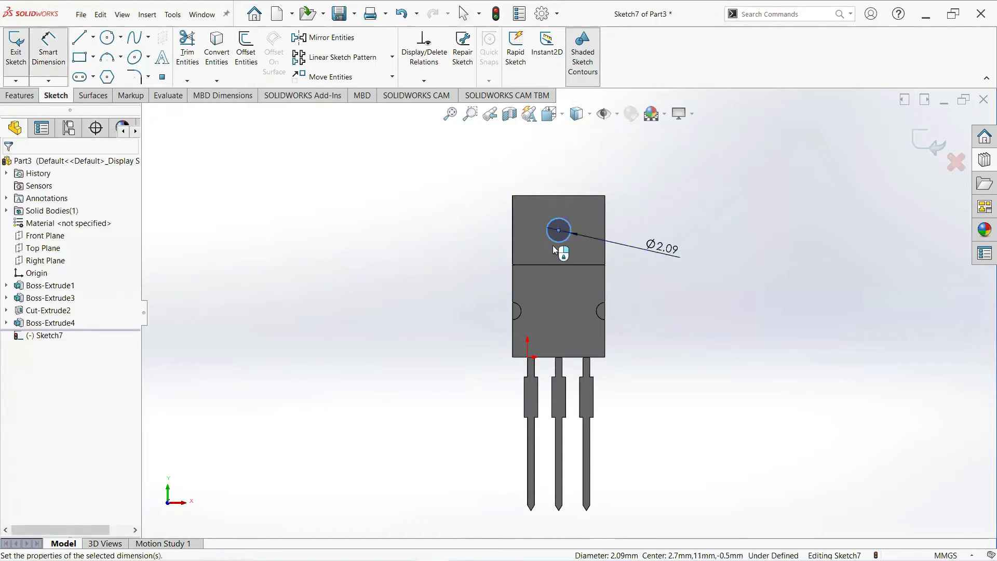
text(2)
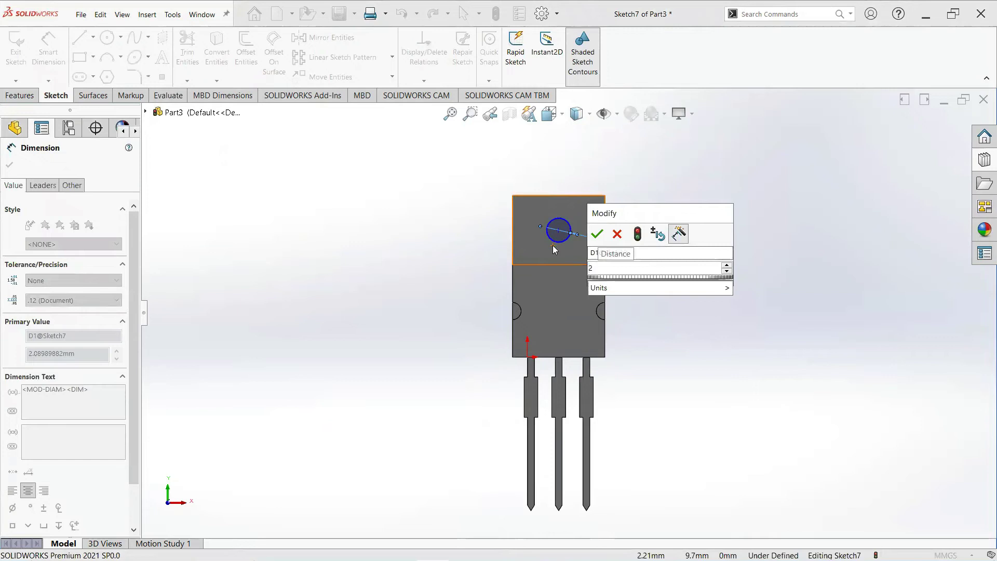
key(Return)
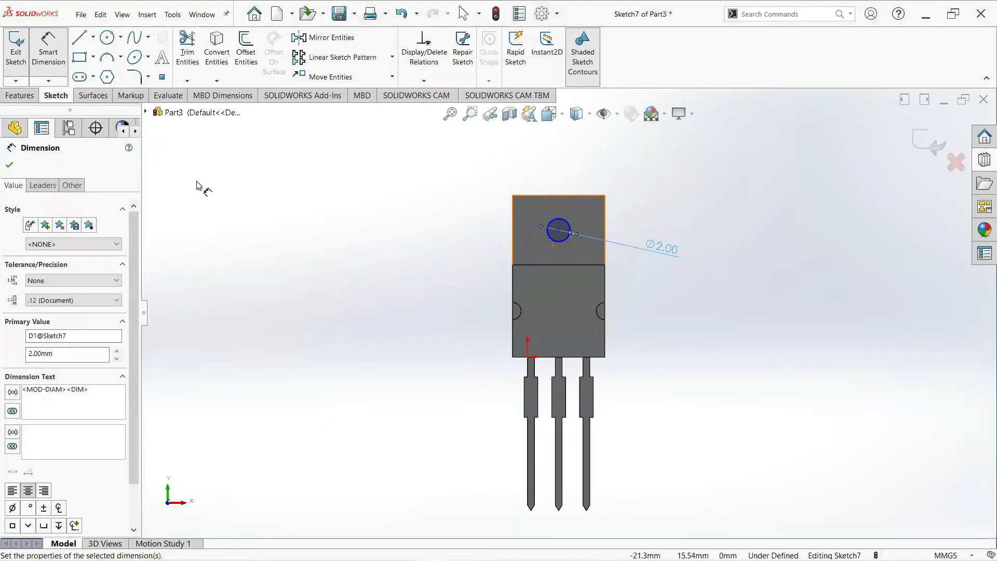
key(Escape)
Cut-extrude the 2 mm circle through the plate with a Blind depth of 6.6 mm
scroll(679, 228, up, 2)
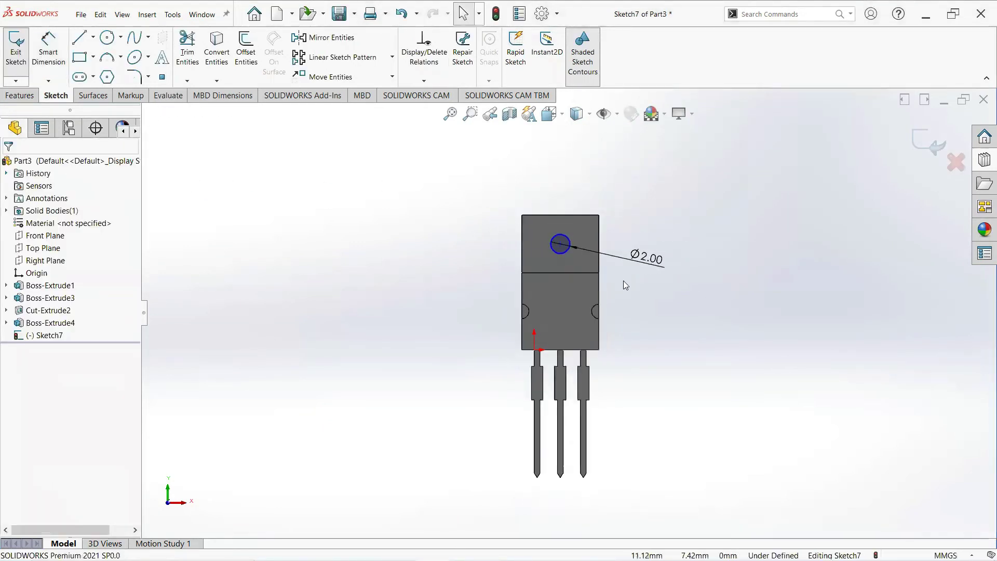
scroll(616, 278, down, 2)
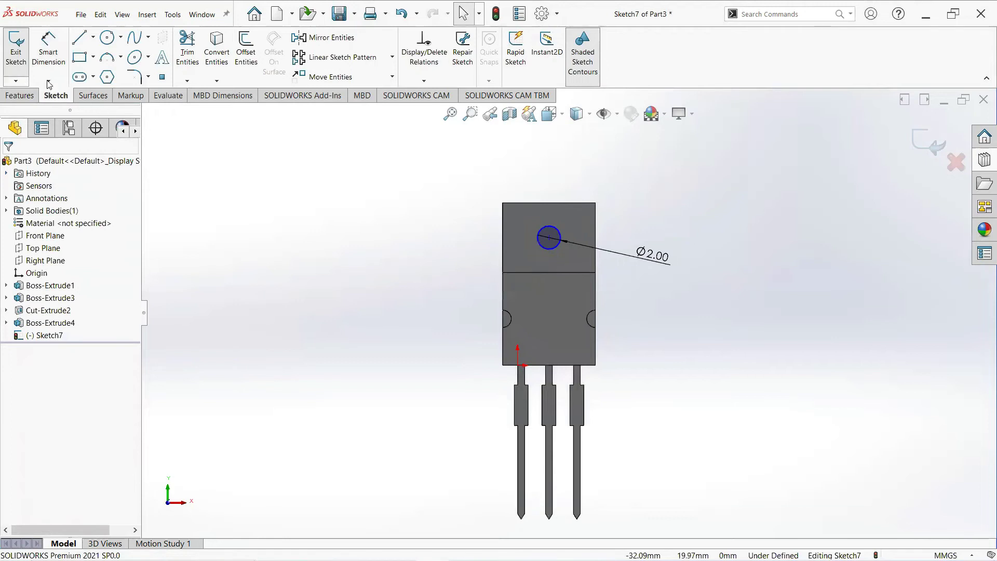
click(10, 97)
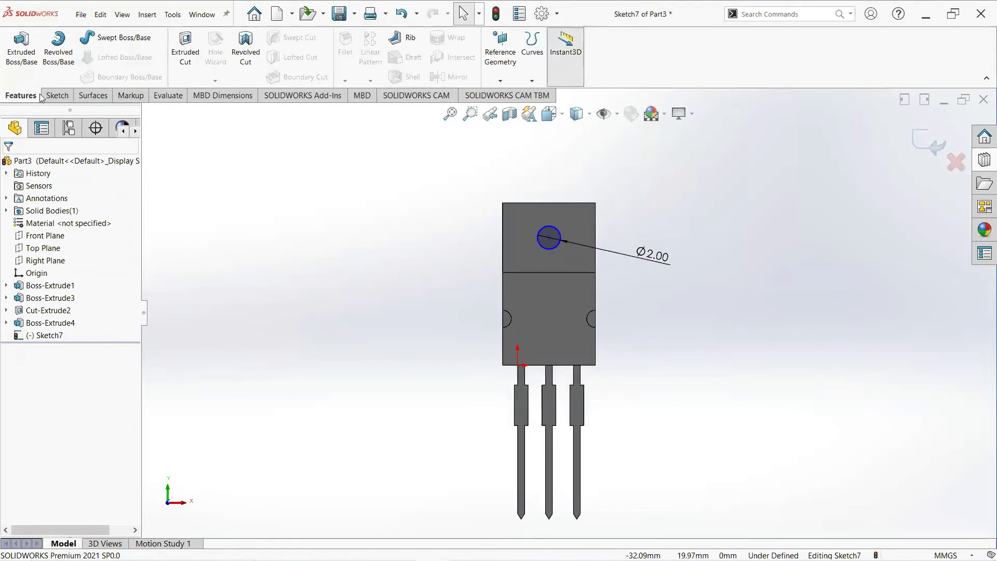
click(186, 50)
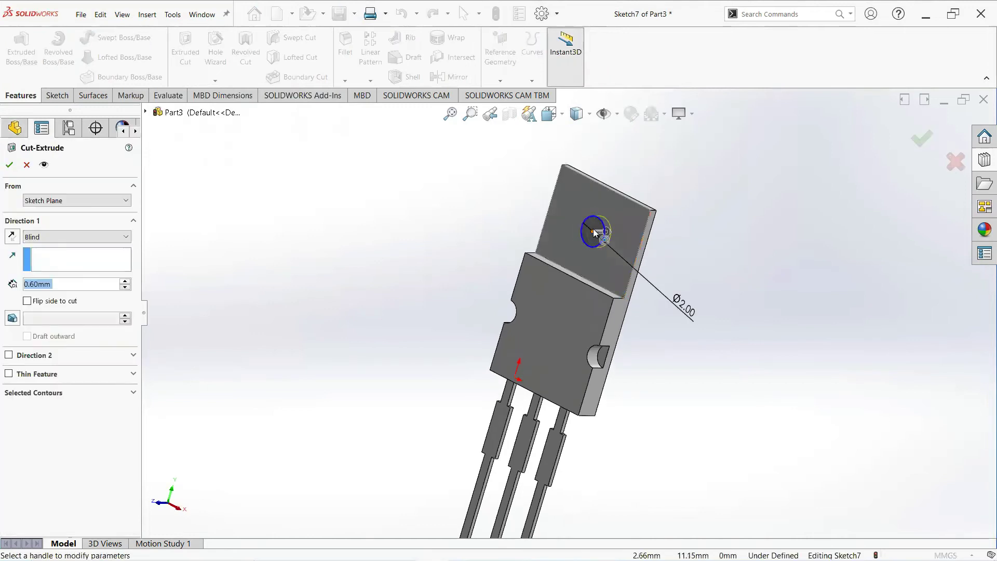
drag(605, 234, 668, 232)
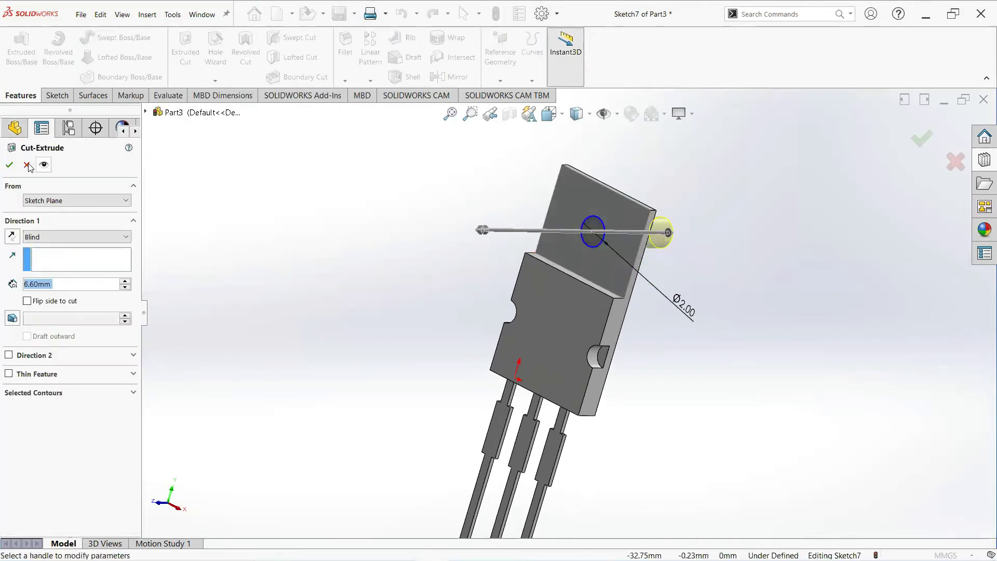
click(9, 165)
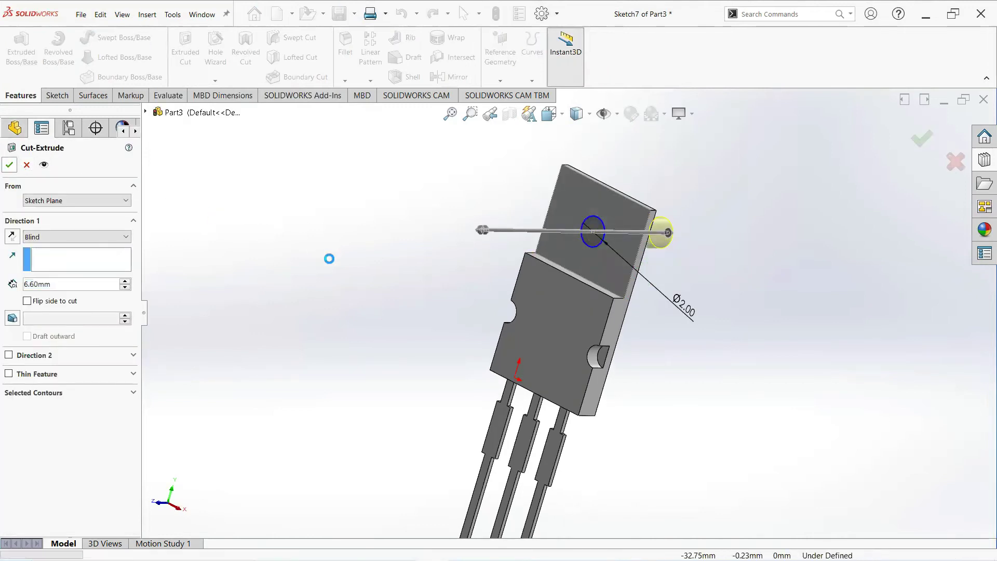
click(416, 278)
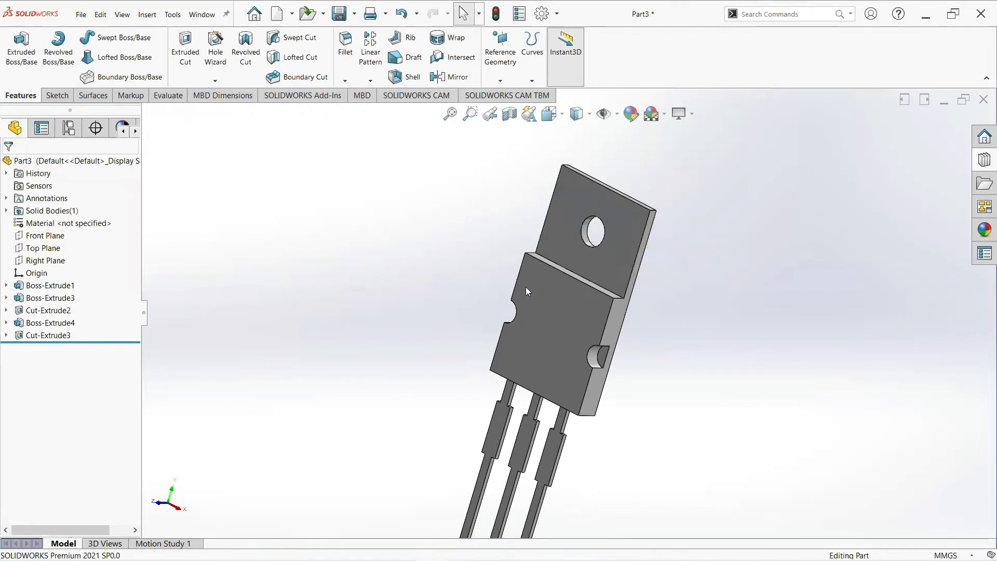
Start a sketch on the plate's exposed front face and draw a vertical line about 1 mm long down from its upper-right corner
click(615, 269)
click(660, 241)
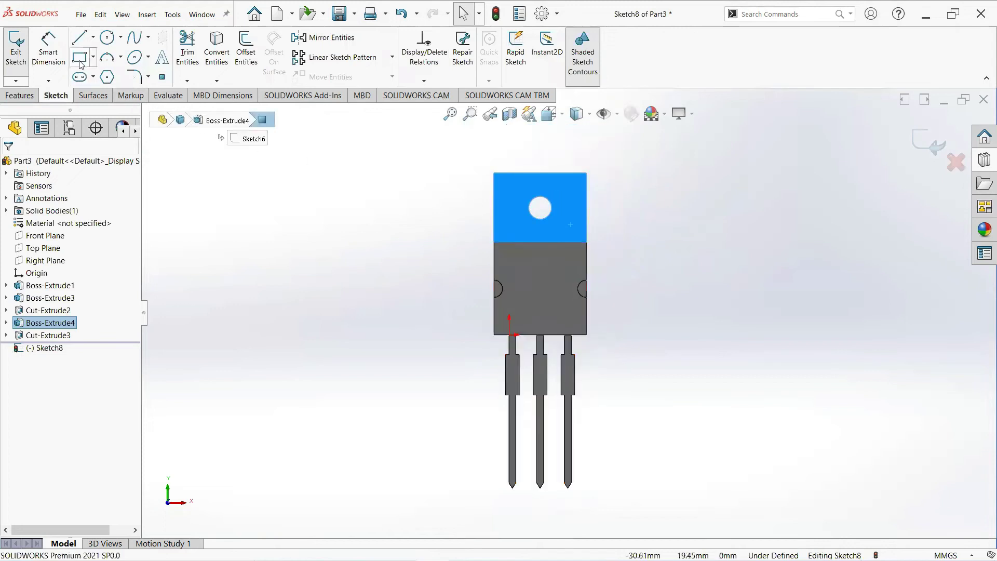
click(79, 42)
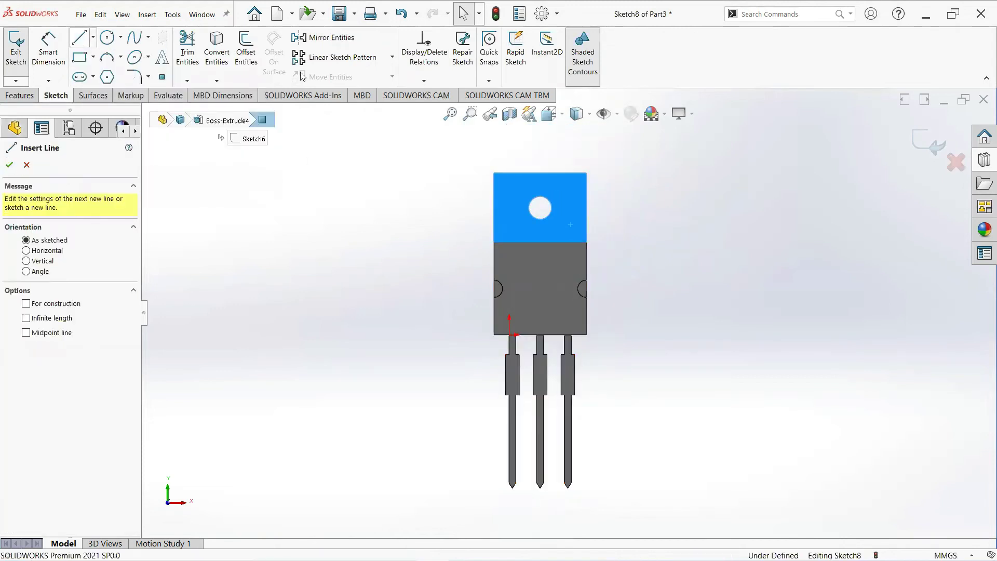
scroll(589, 179, down, 5)
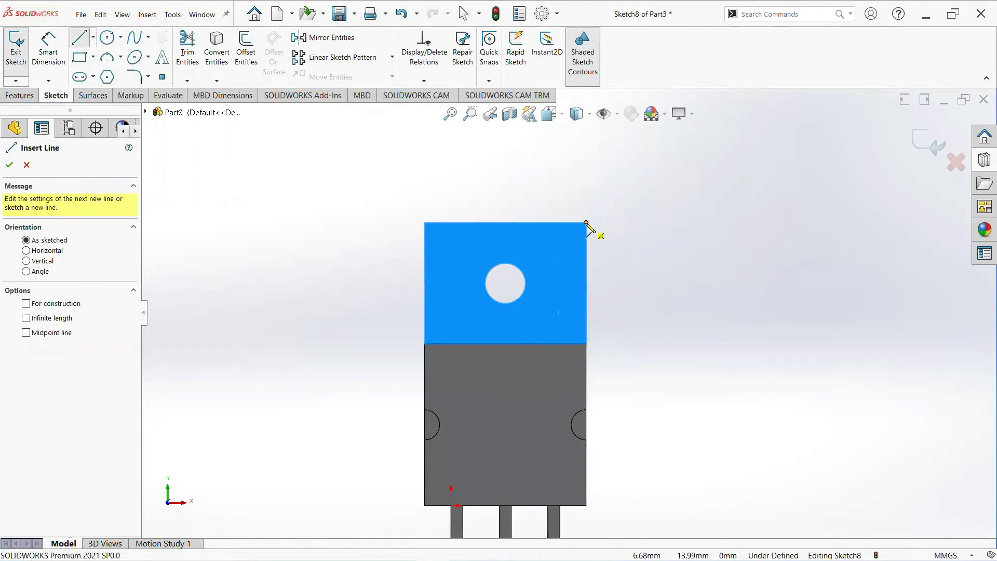
click(586, 223)
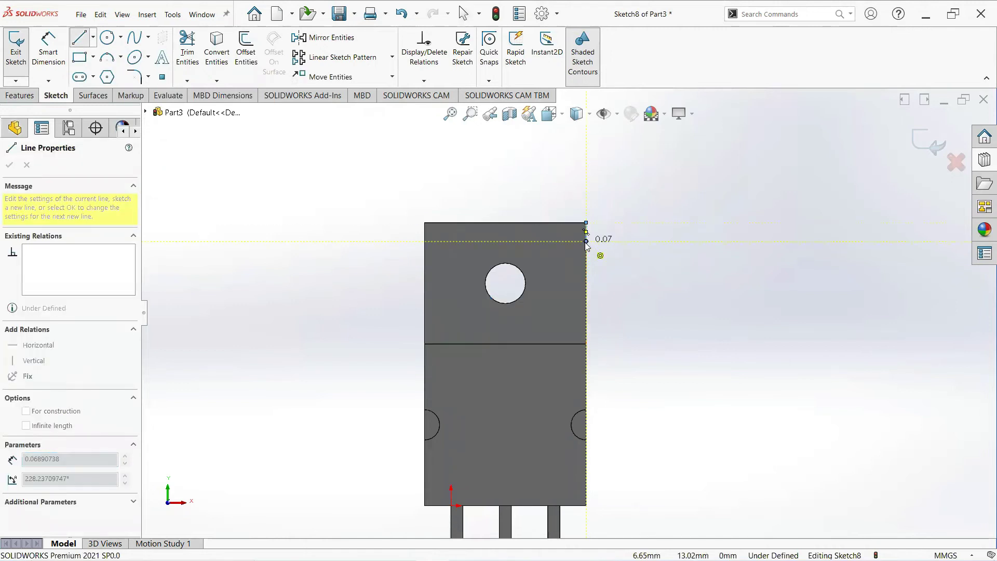
click(586, 241)
key(Escape)
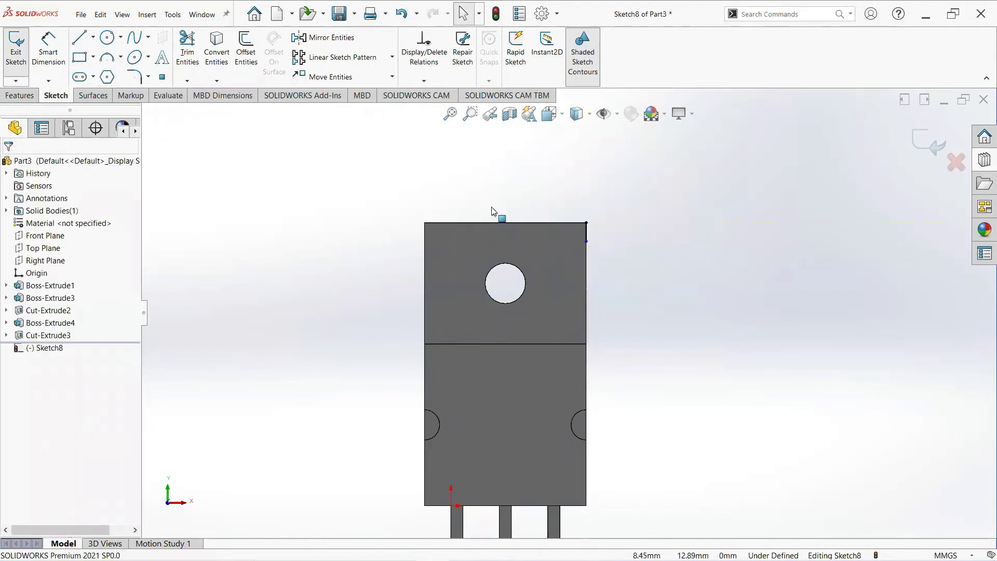
Draw a short horizontal line from the plate's upper-right corner leftward along its top edge
click(82, 42)
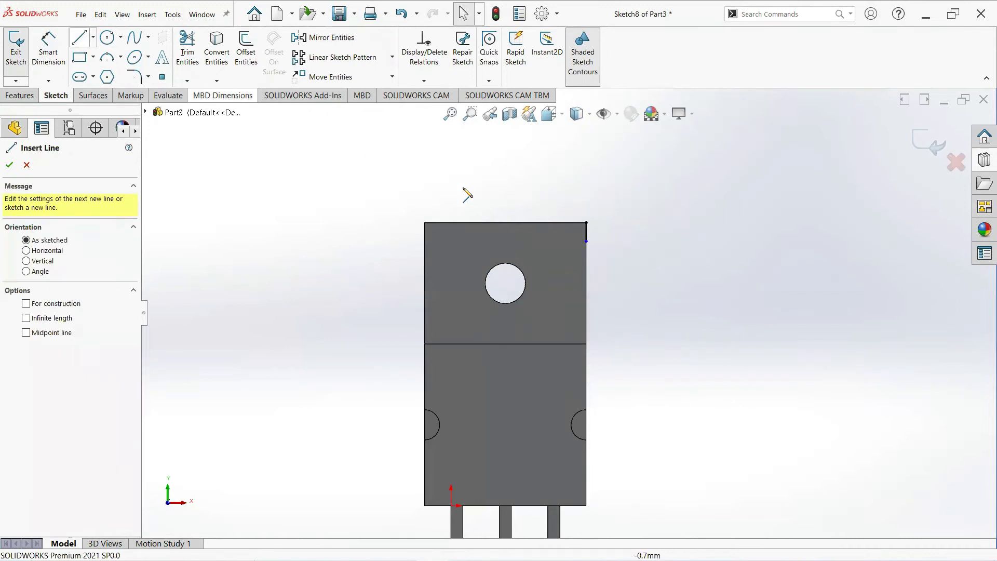
click(587, 223)
right_click(563, 223)
click(595, 231)
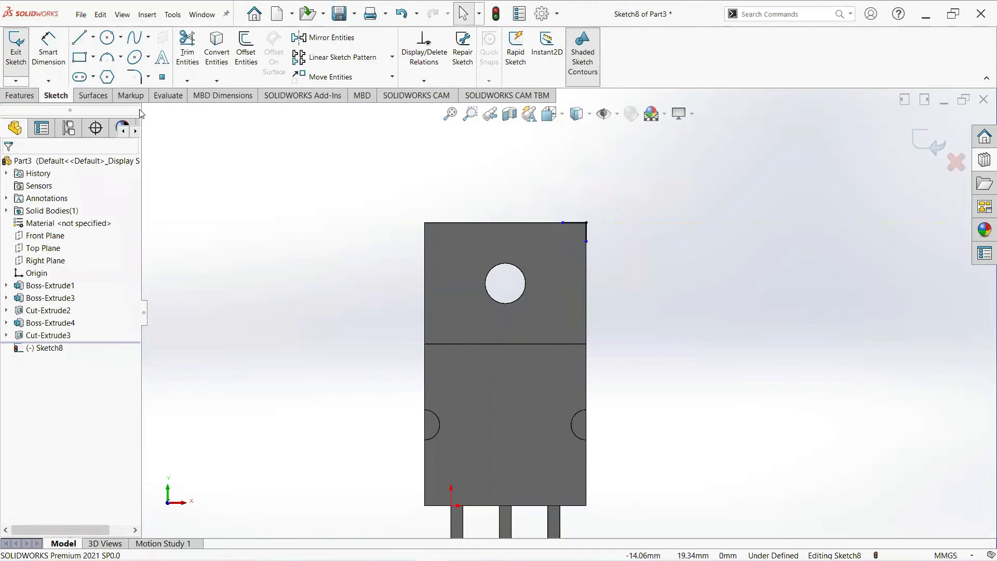
Dimension the short horizontal line on the plate's top edge to 1 mm
click(44, 66)
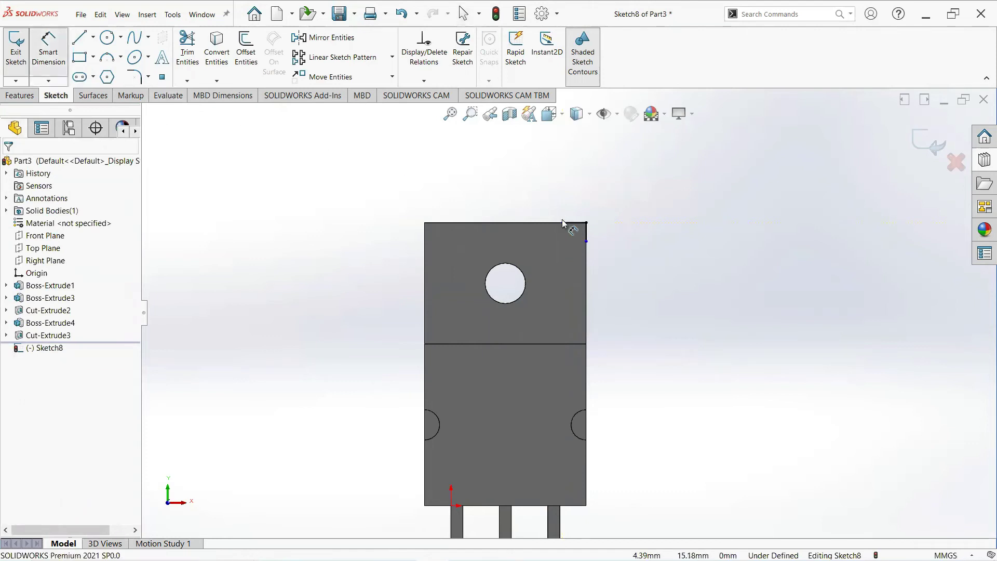
click(573, 225)
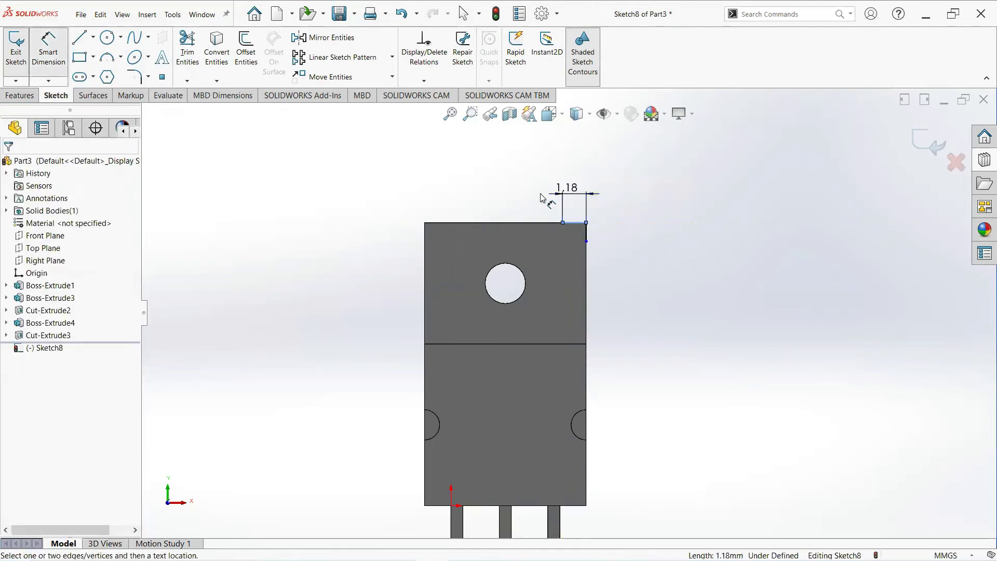
click(521, 188)
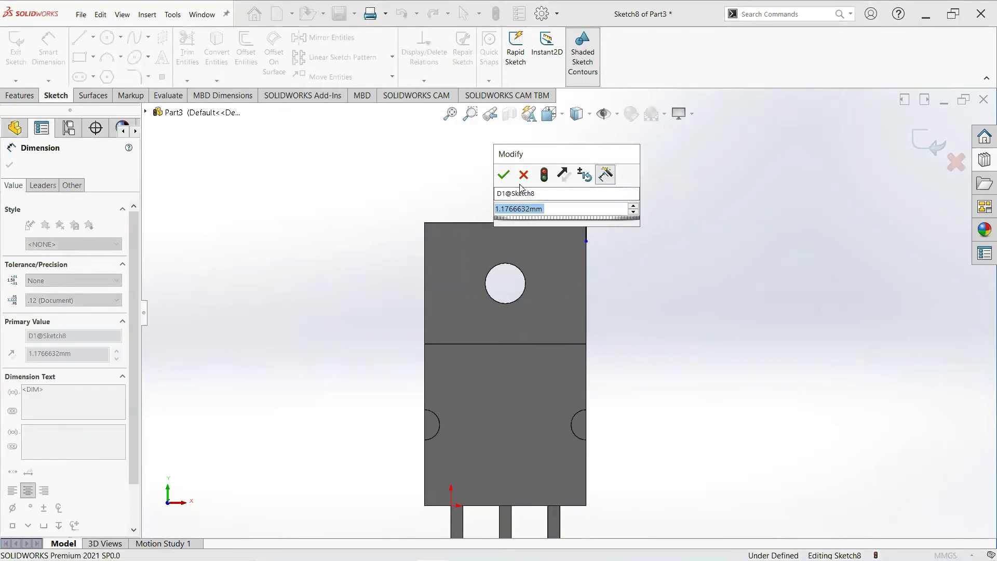
text(1)
key(Return)
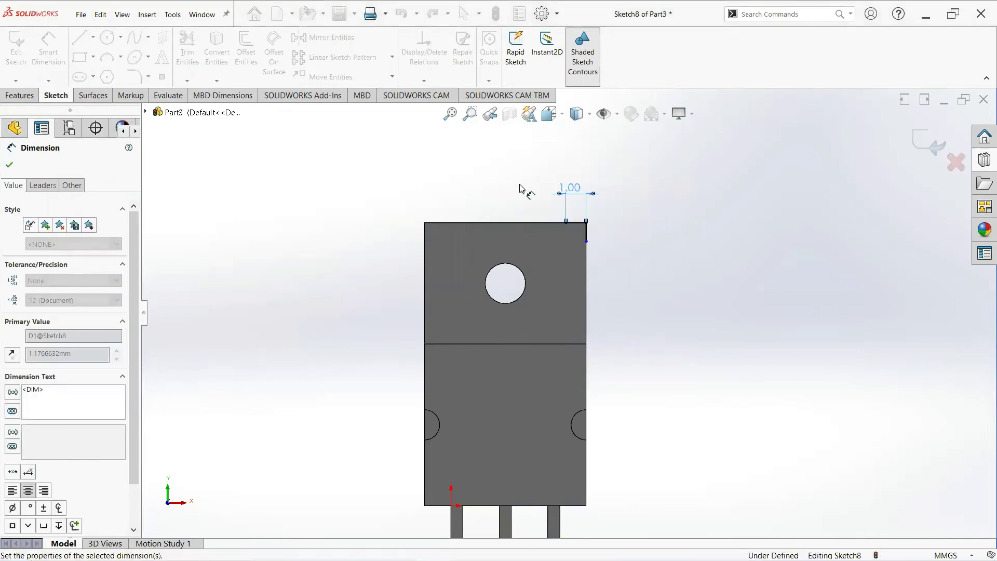
Dimension the short vertical line at the plate's upper-right corner to 1 mm and finish dimensioning
click(587, 234)
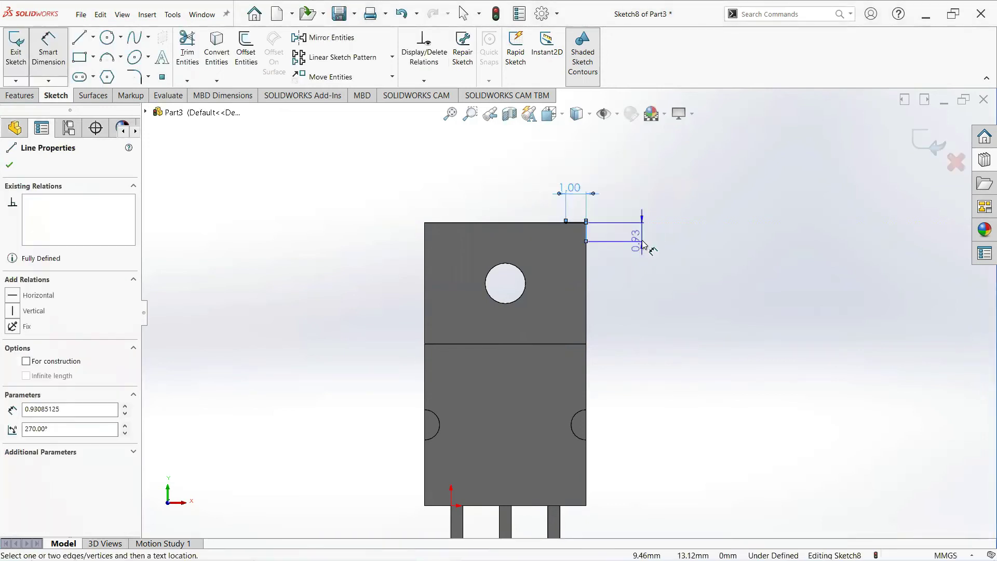
click(650, 242)
text(1)
key(Return)
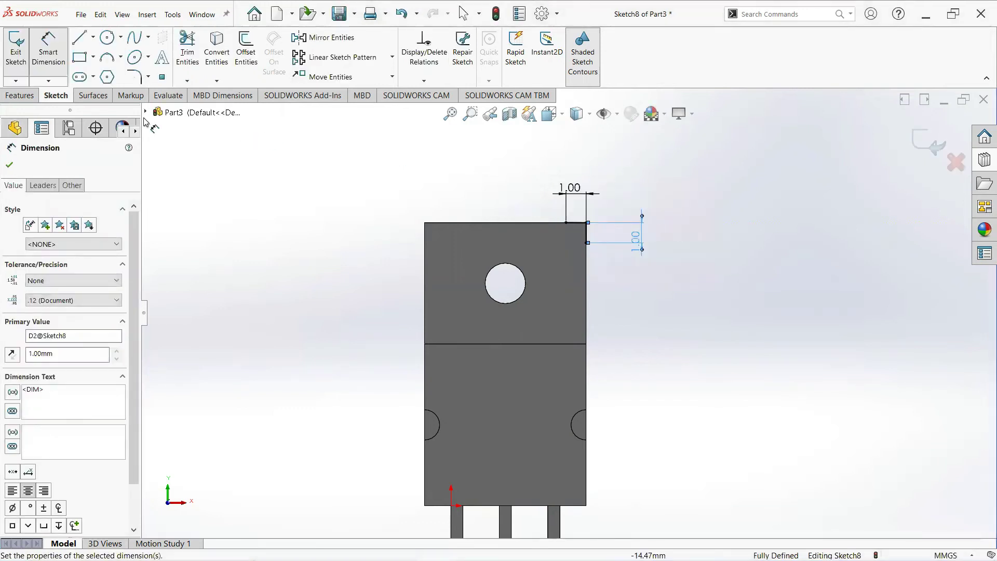
click(9, 166)
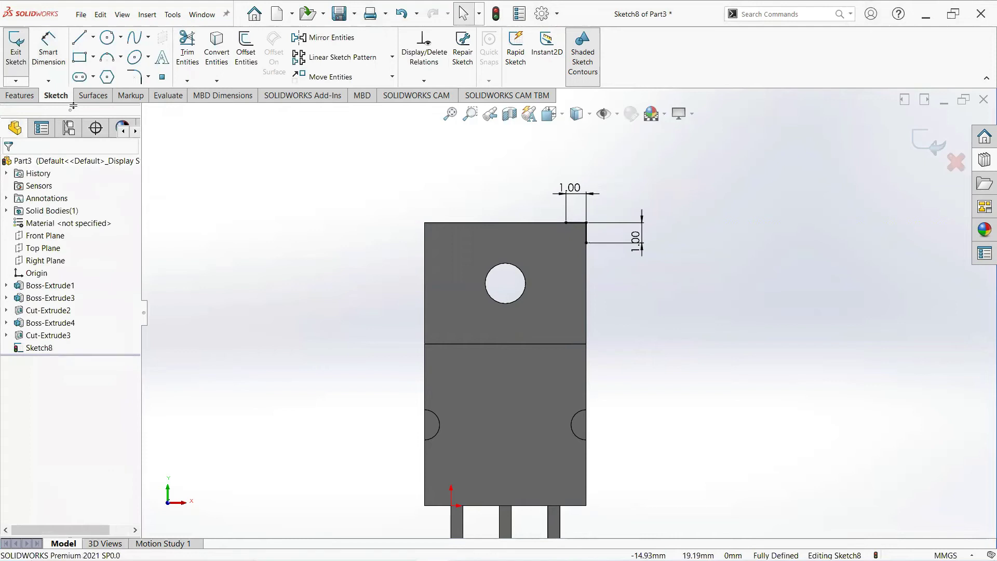
Draw a diagonal line joining the free ends of the two 1 mm lines to close the corner triangle
click(76, 45)
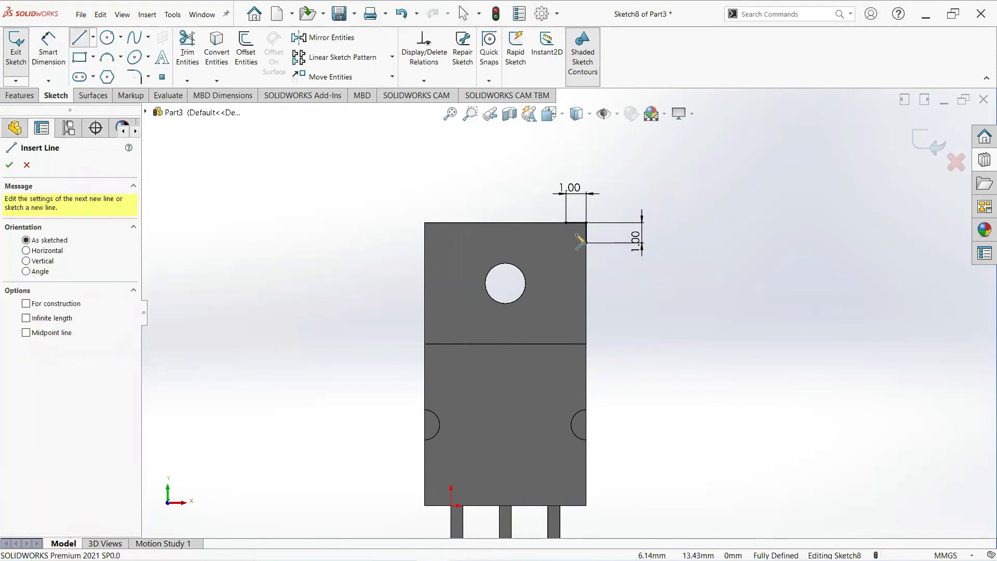
click(566, 223)
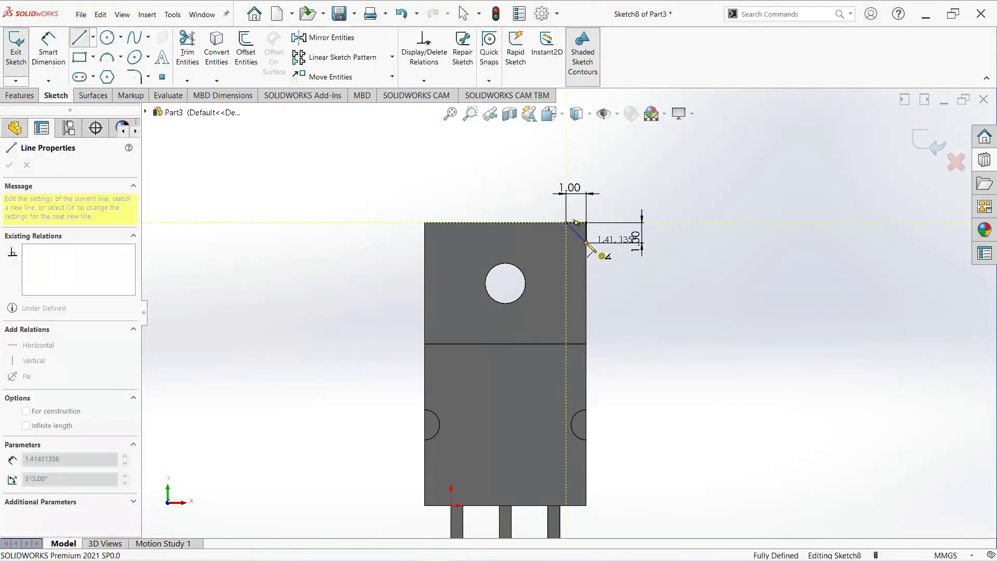
click(586, 242)
right_click(587, 243)
click(594, 251)
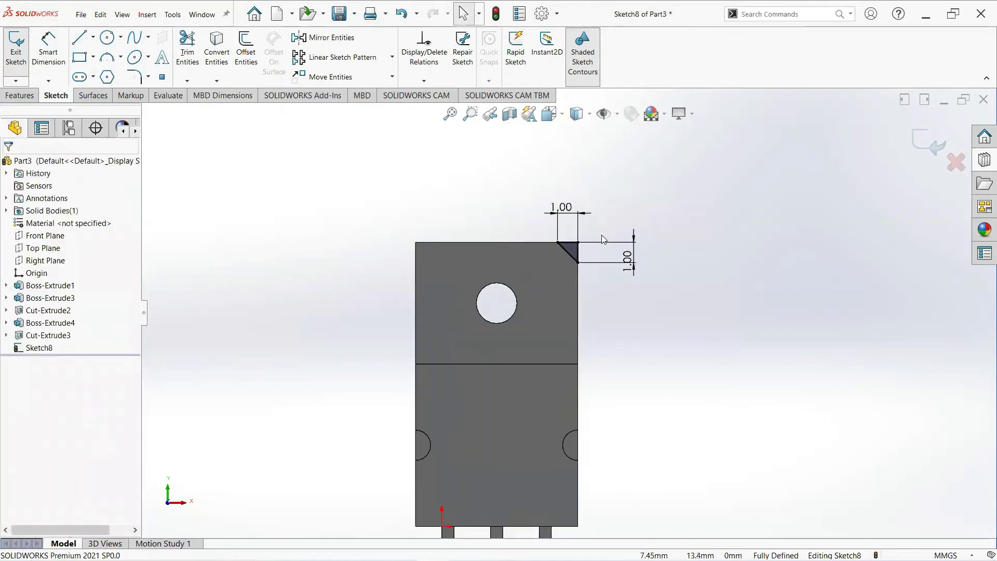
Draw a vertical line about 1.88 mm long upward from the midpoint of the plate's top edge
click(83, 44)
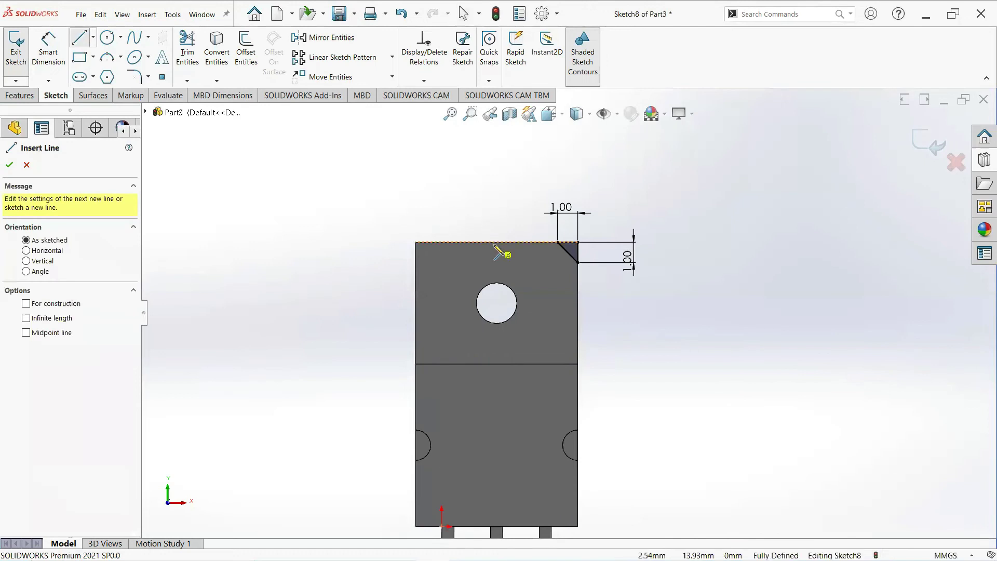
click(496, 242)
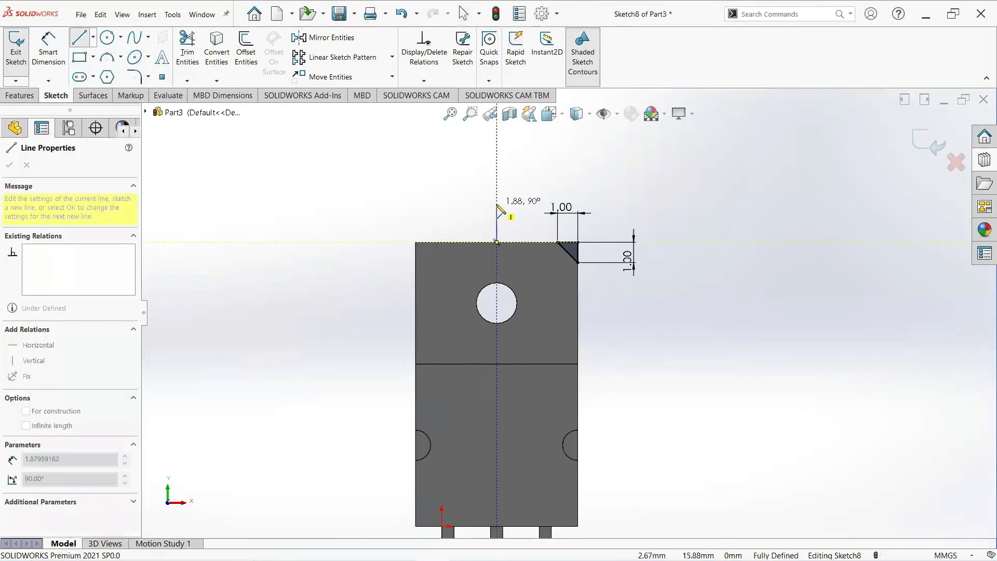
click(497, 203)
right_click(497, 203)
click(525, 225)
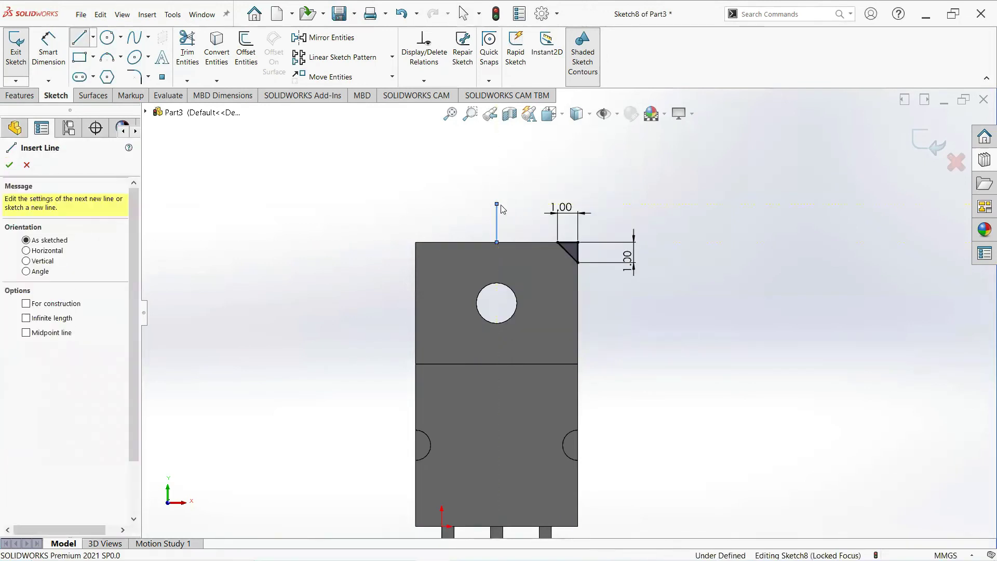
key(Escape)
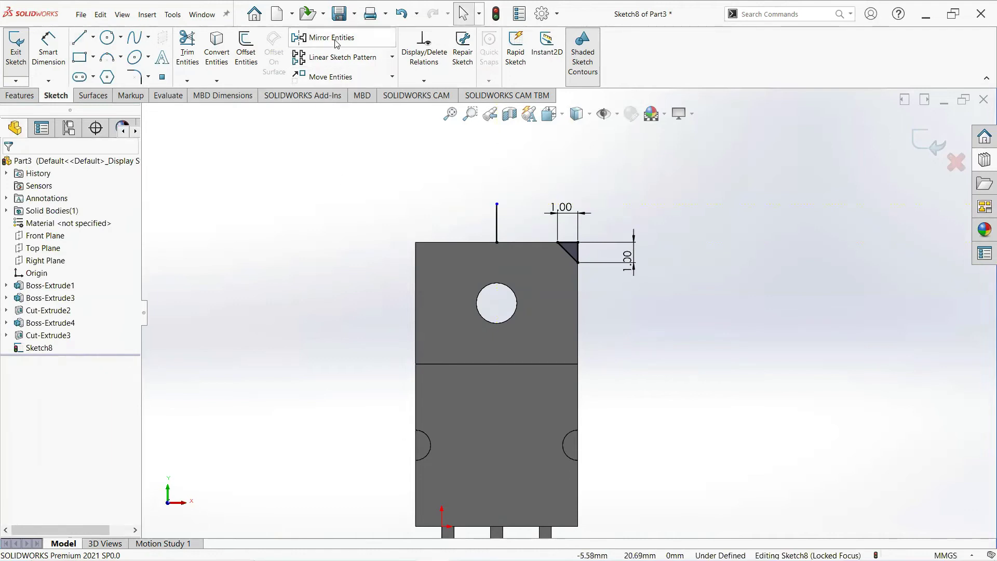
Mirror the three lines of the corner triangle about the vertical line above the plate, keeping the originals
click(335, 40)
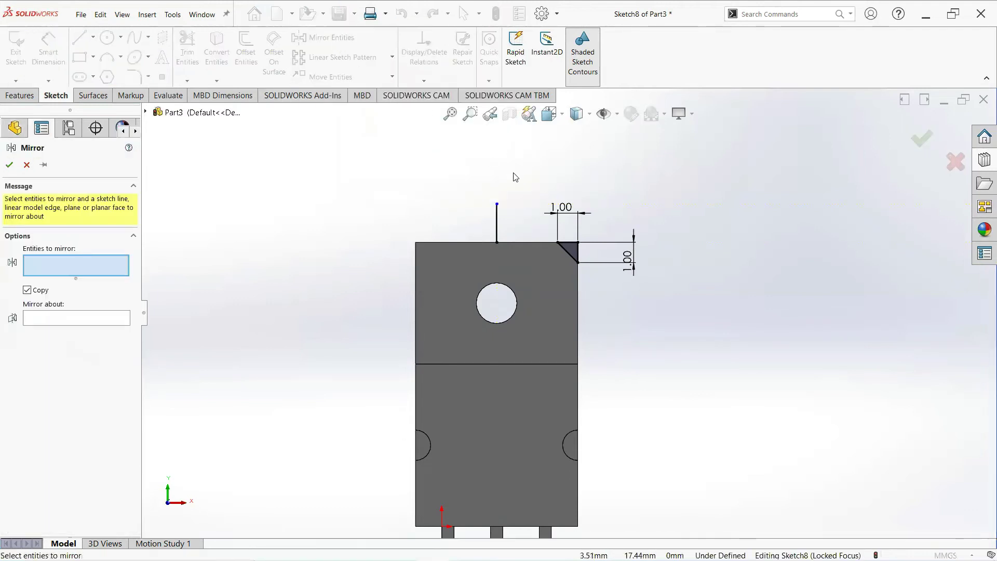
click(574, 254)
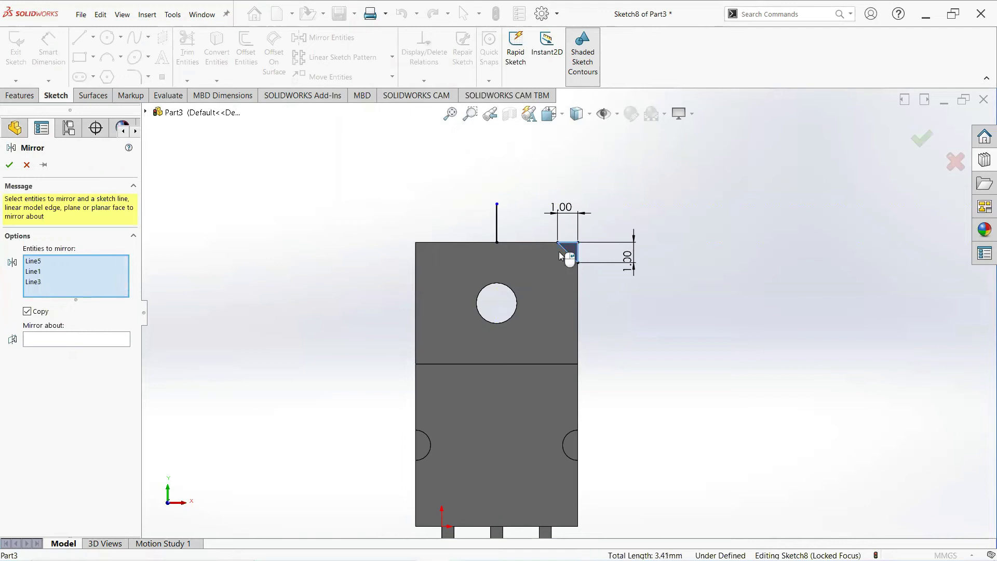
click(119, 342)
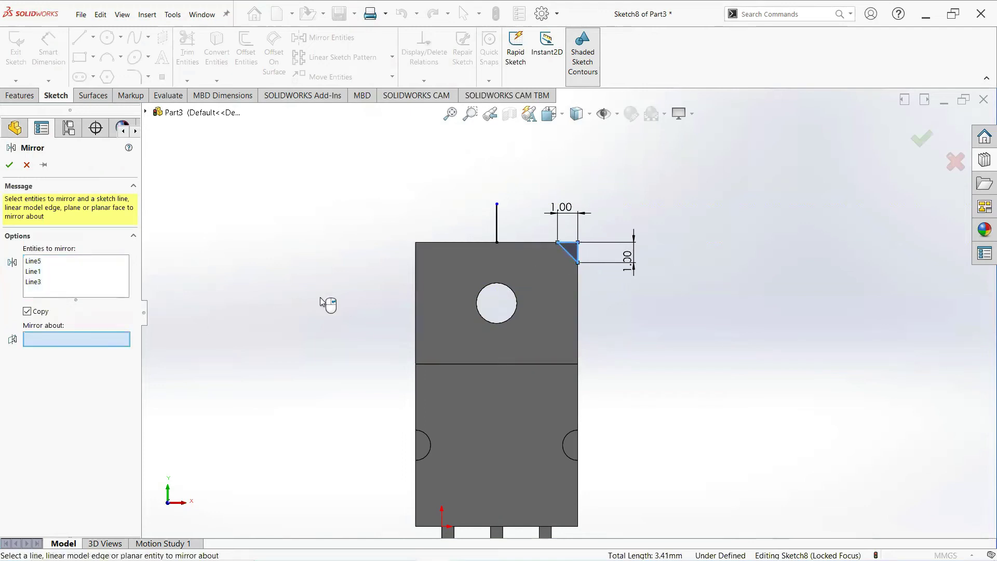
click(497, 228)
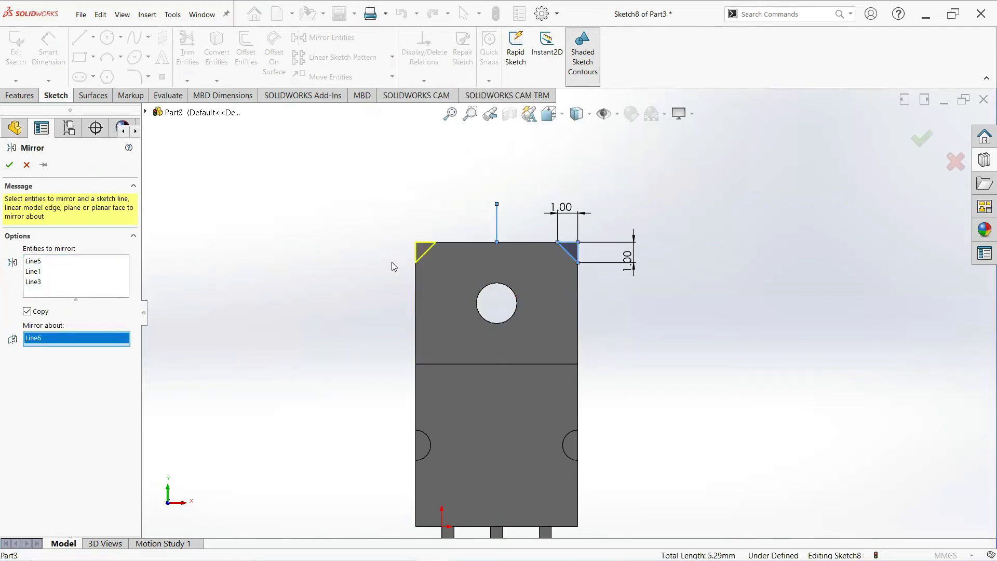
click(8, 165)
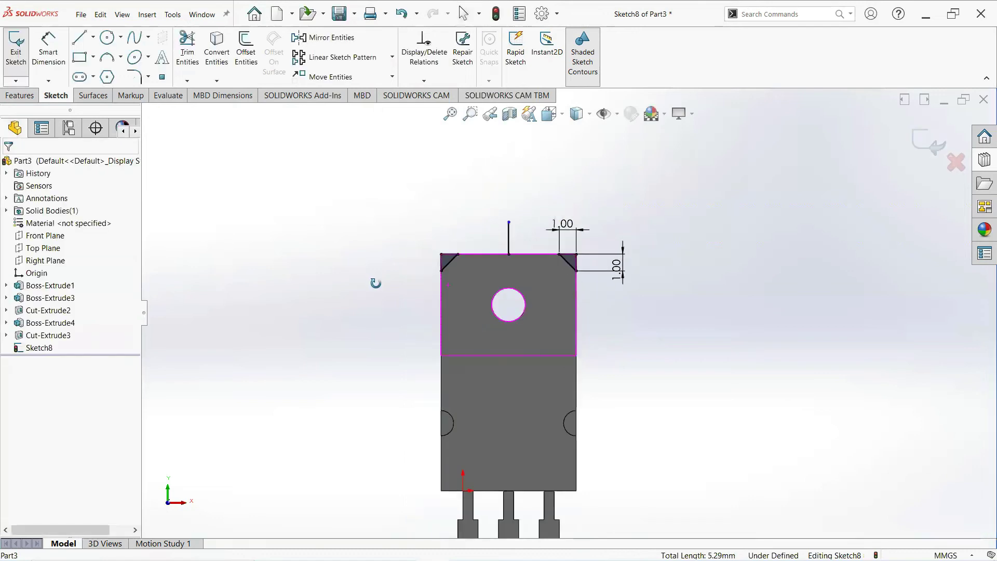
Cut-extrude both corner triangle regions through the plate with a Blind depth of 6.6 mm
click(509, 242)
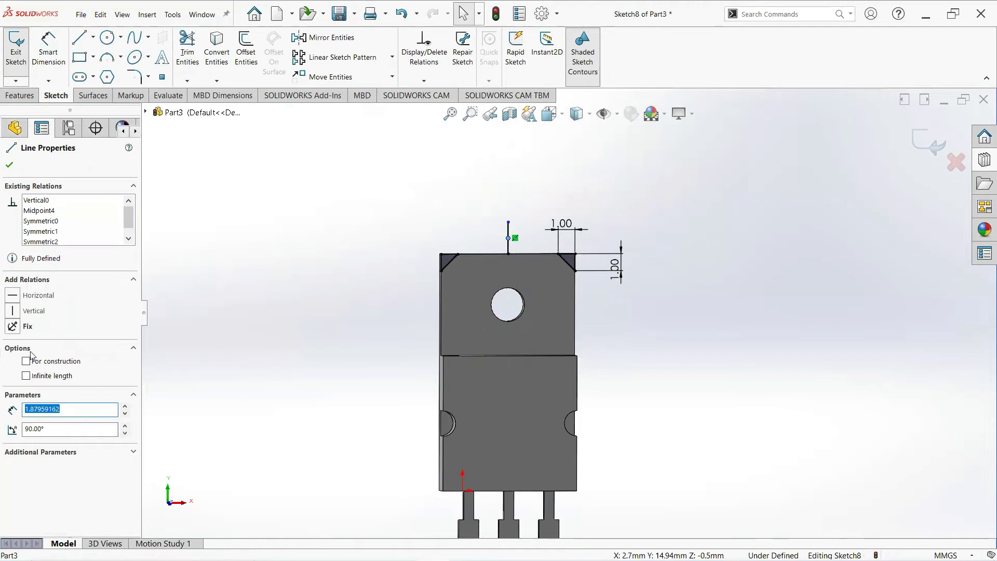
click(10, 166)
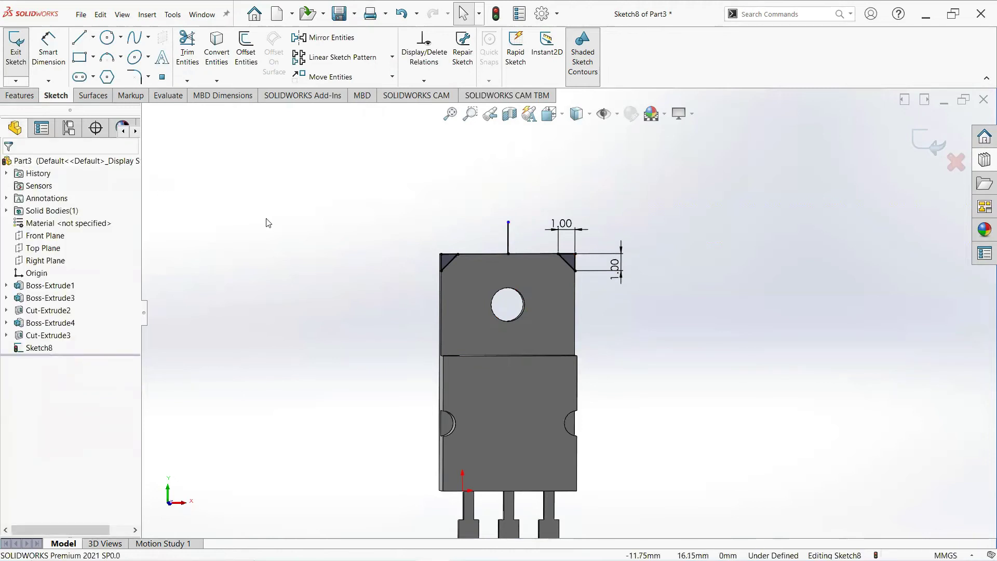
click(21, 95)
click(177, 60)
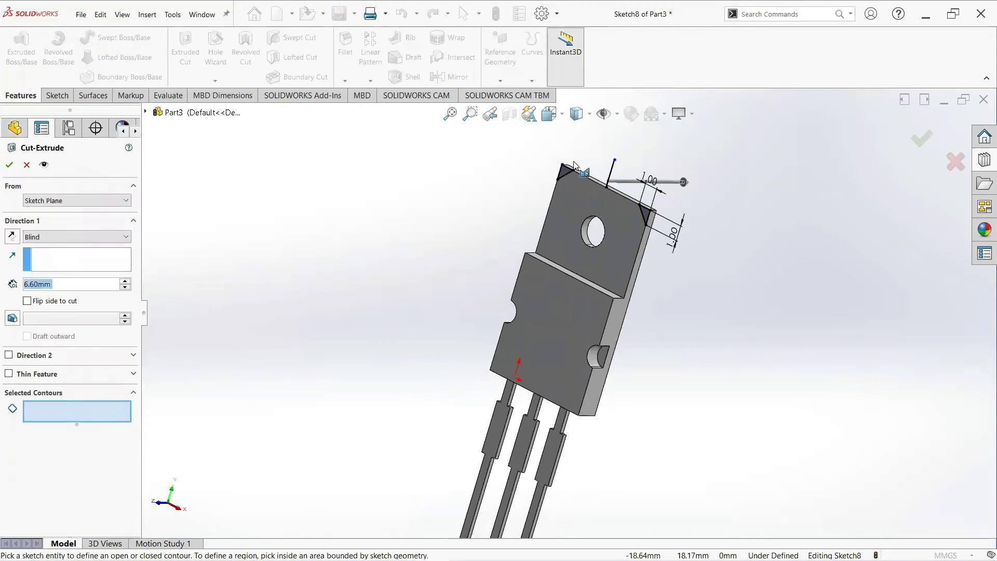
scroll(574, 165, down, 5)
click(578, 202)
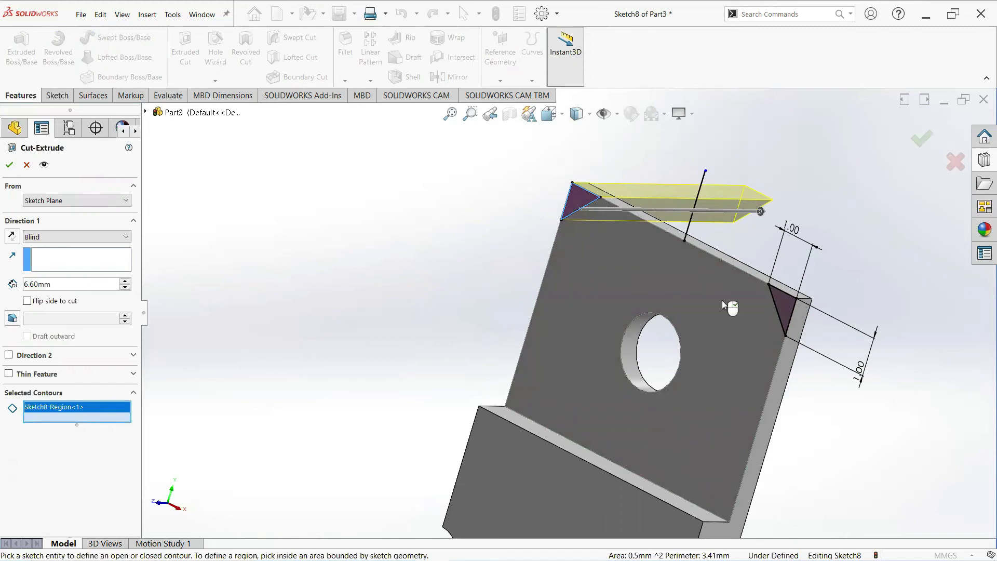
scroll(626, 322, up, 3)
click(630, 312)
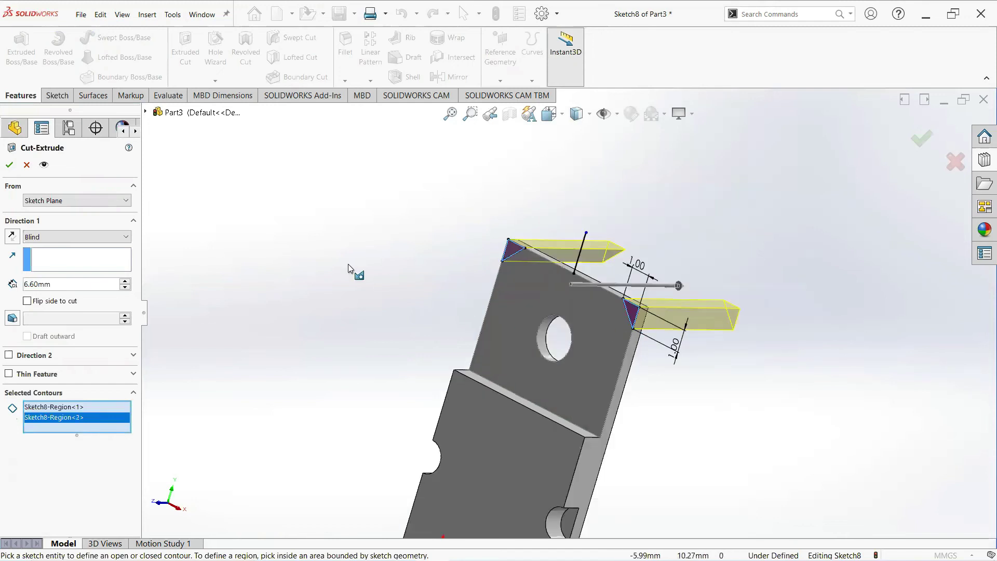
click(9, 165)
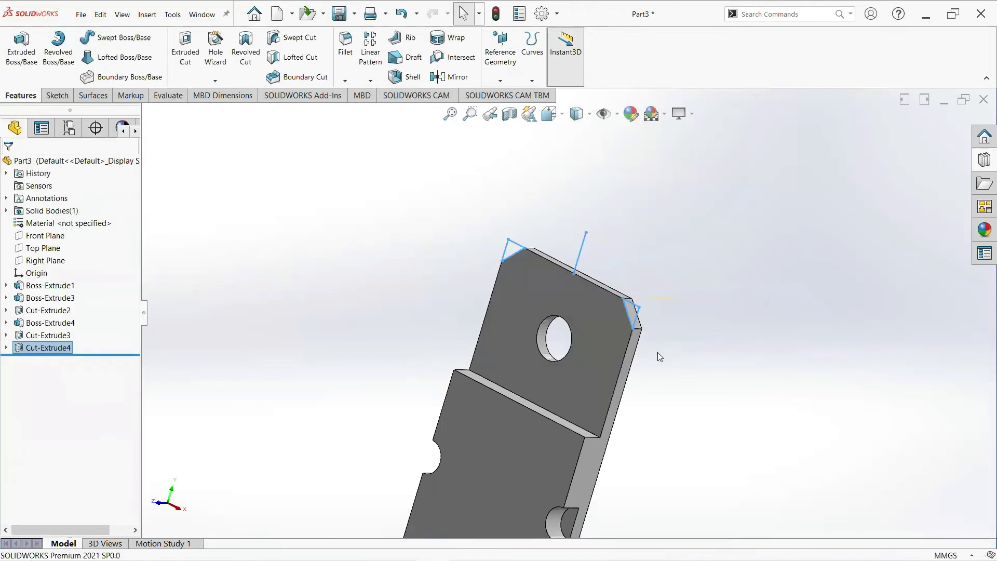
Apply the Rooftop scene from the Basic Scenes to the part's display
scroll(657, 351, up, 5)
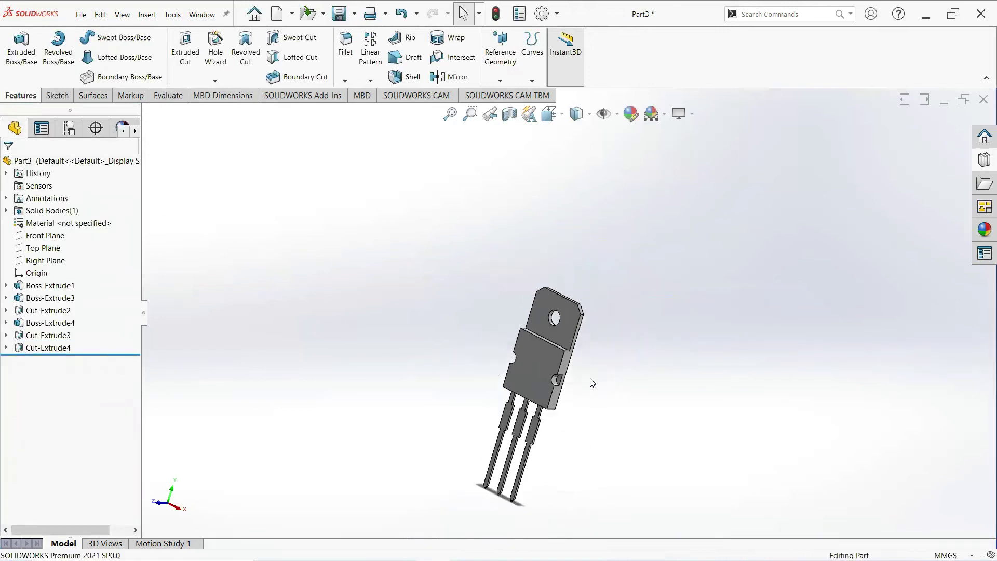
middle_drag(592, 383, 640, 401)
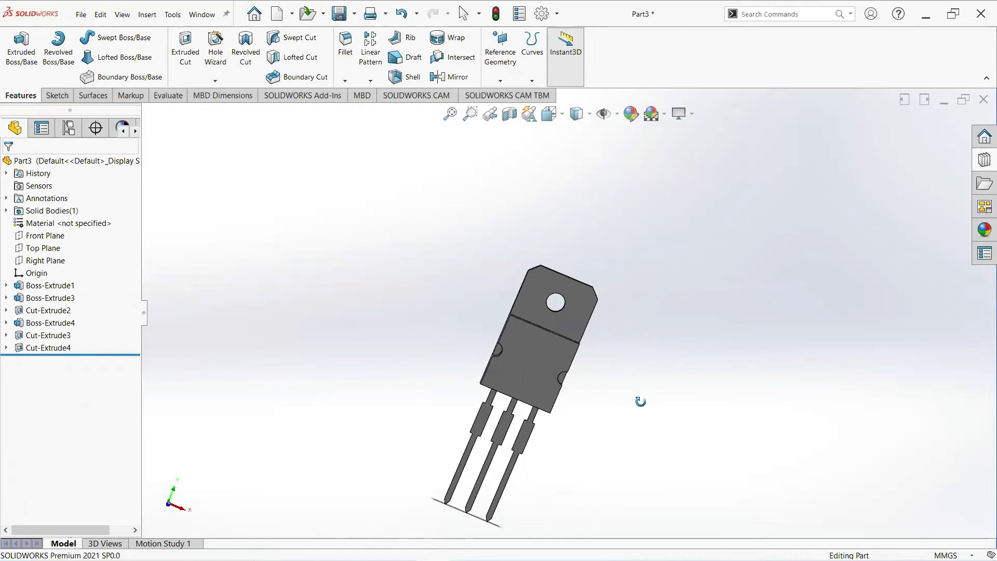
click(982, 234)
scroll(851, 184, down, 8)
scroll(851, 185, up, 1)
scroll(851, 184, down, 1)
click(802, 138)
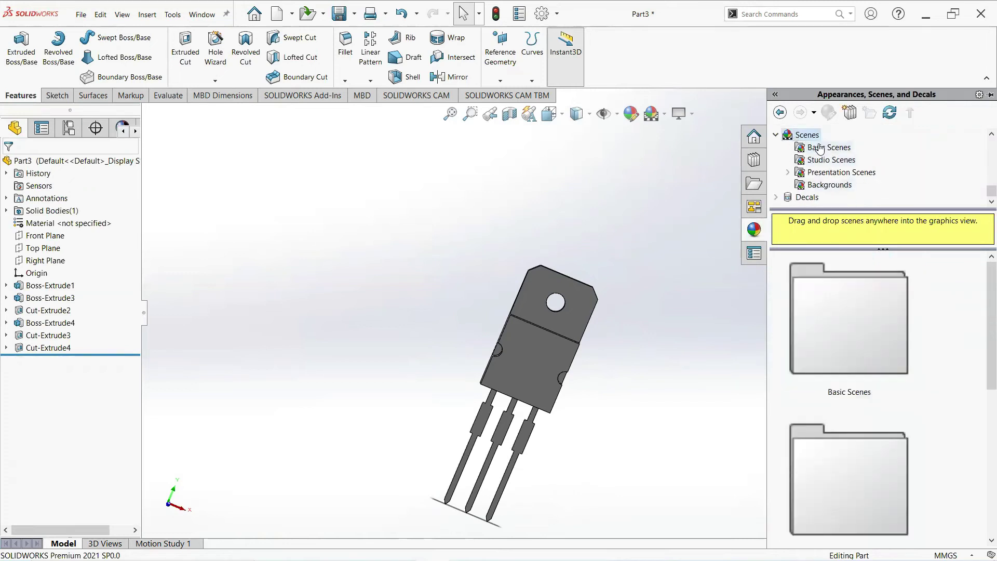
click(820, 148)
scroll(857, 292, down, 6)
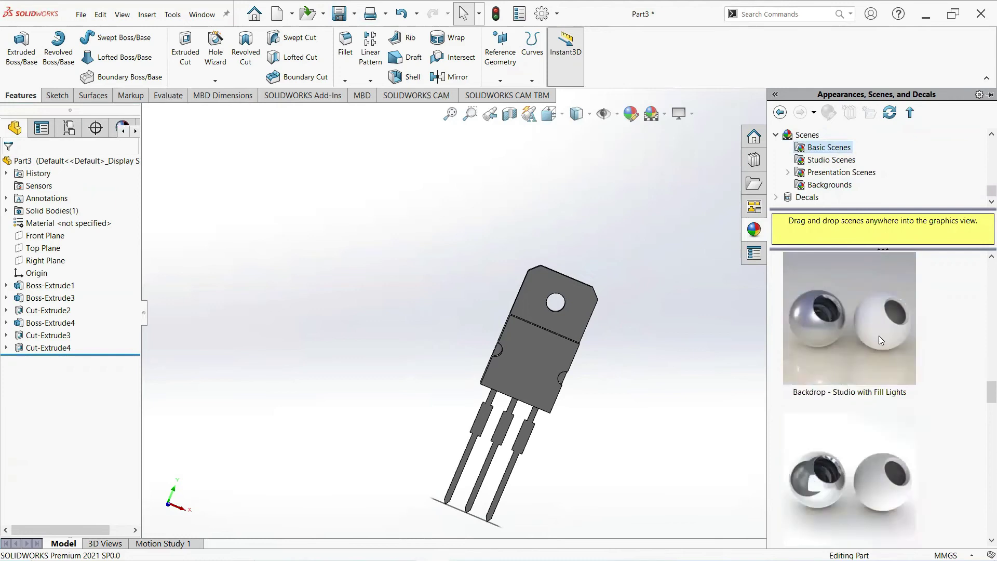
scroll(882, 341, down, 4)
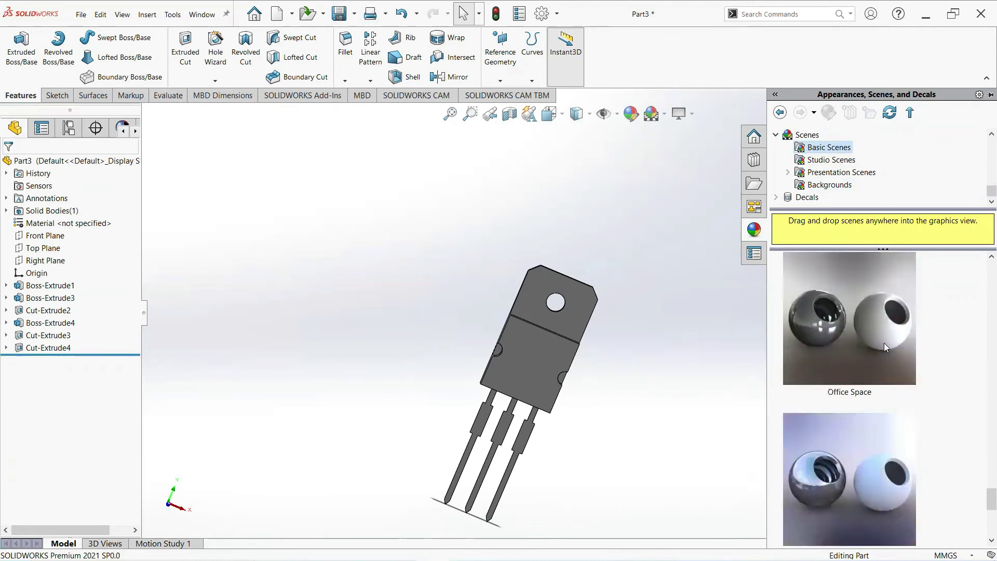
scroll(884, 343, down, 1)
right_click(865, 335)
click(883, 341)
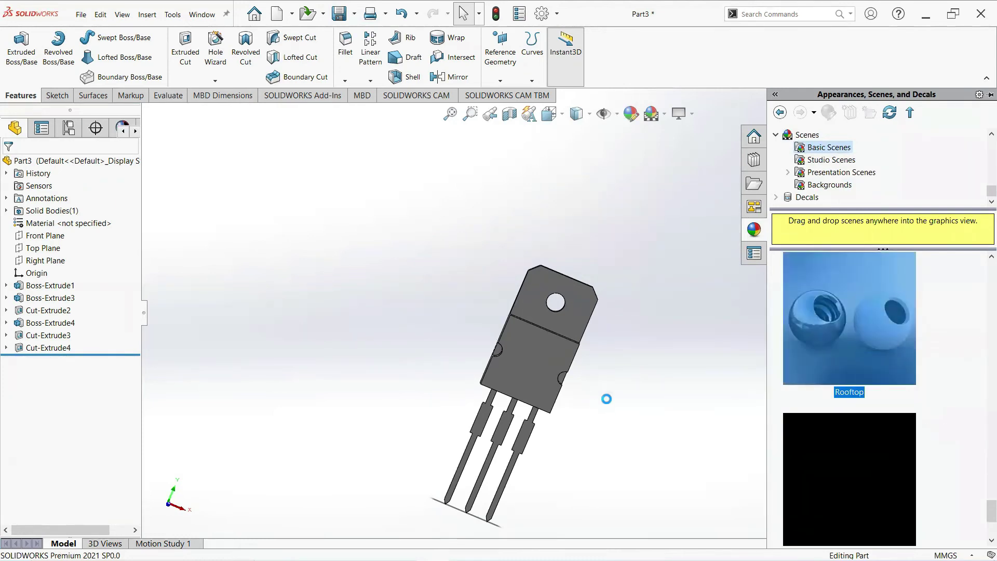
Colour the front face of the notched body dark grey through the face's appearance settings
middle_drag(617, 410, 694, 438)
scroll(623, 400, up, 1)
scroll(470, 358, down, 3)
click(693, 307)
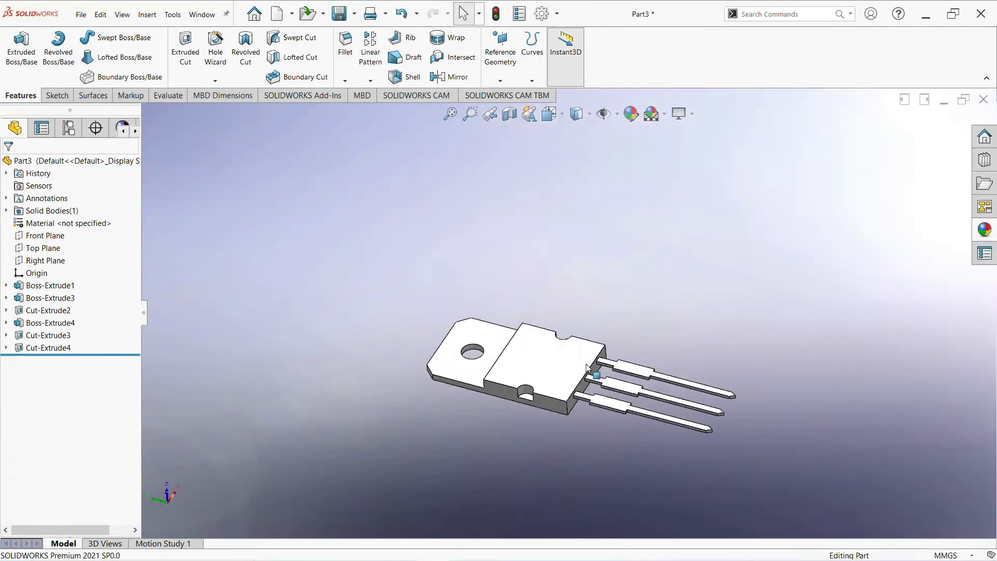
click(586, 364)
click(673, 323)
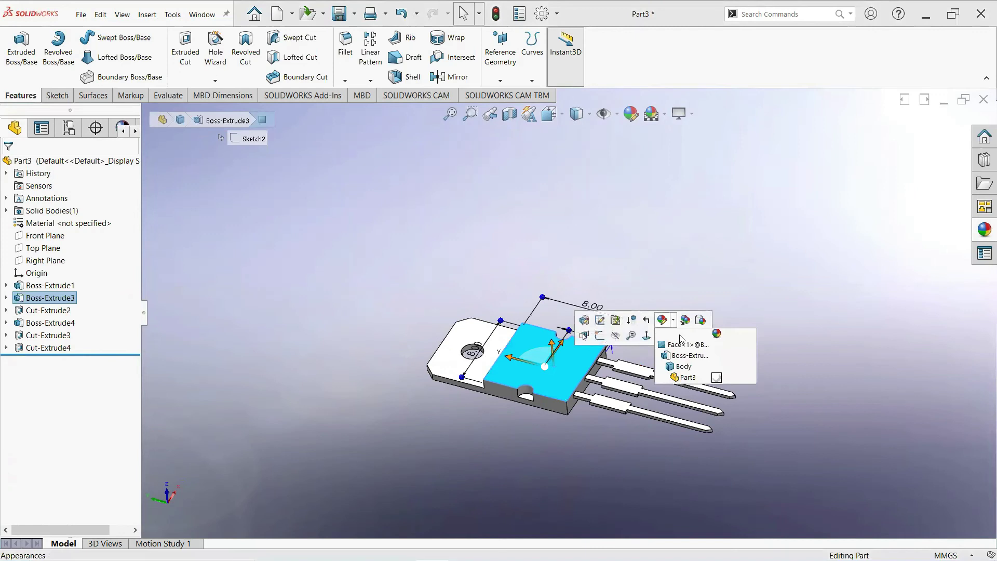
click(675, 348)
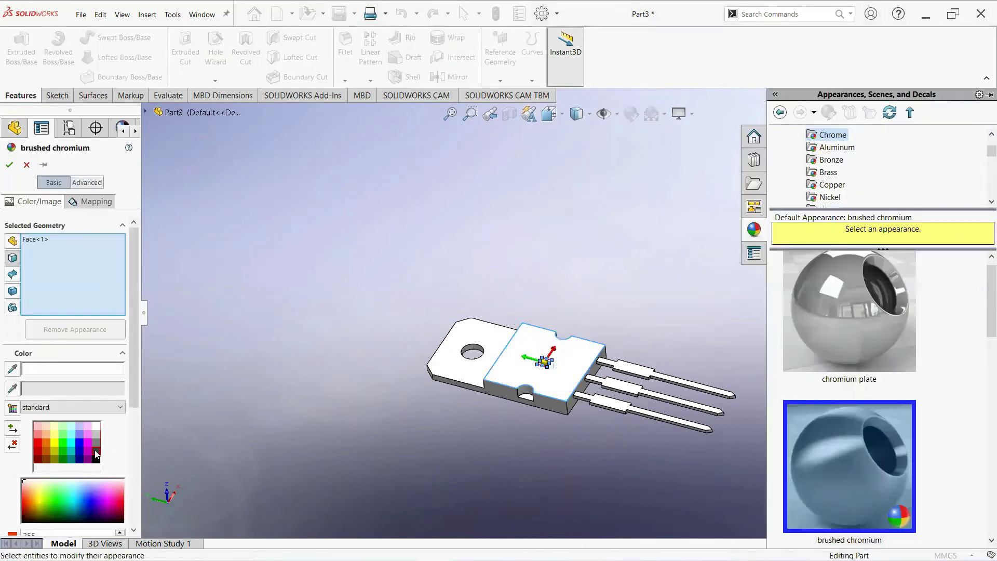
click(94, 450)
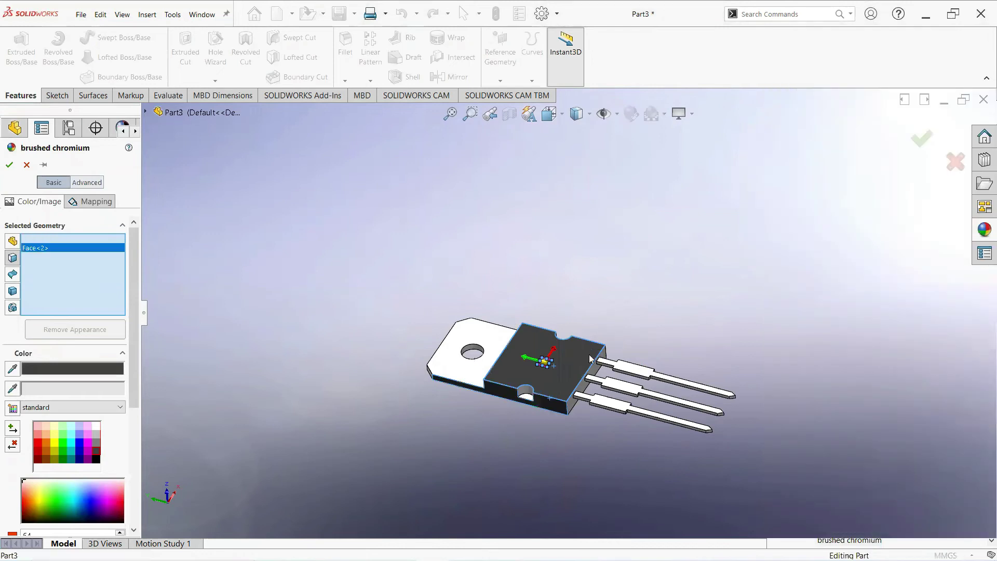
Extend the dark grey appearance to the body's side, rear and pin-end faces and accept it
middle_drag(591, 359, 470, 478)
click(589, 353)
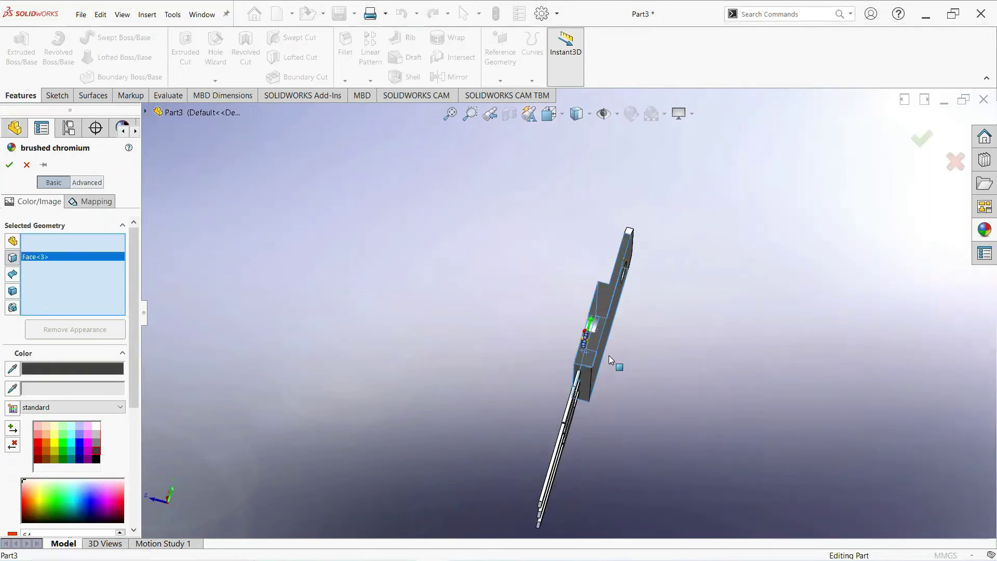
click(601, 358)
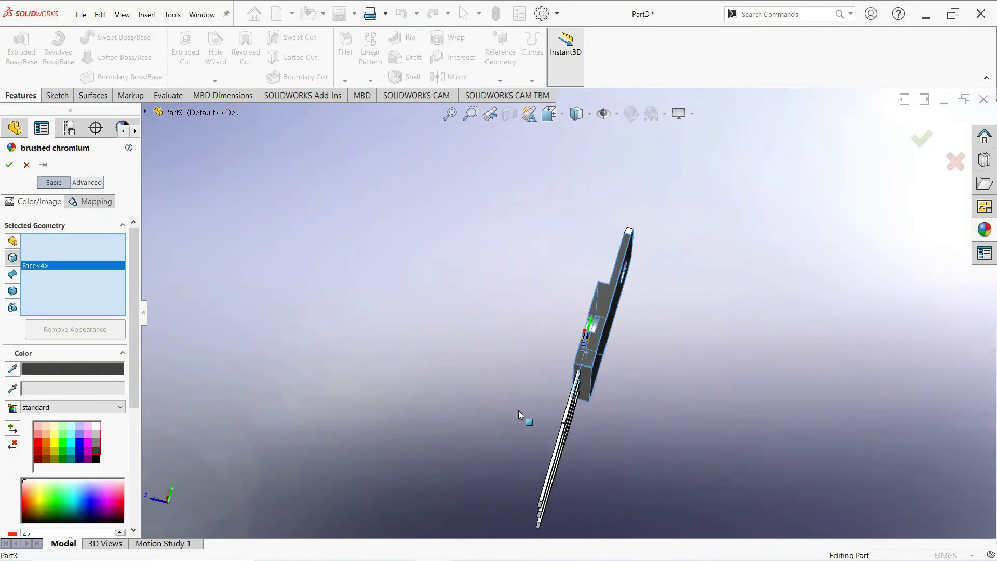
click(588, 389)
middle_drag(588, 389, 727, 358)
key(Return)
middle_drag(571, 514, 613, 443)
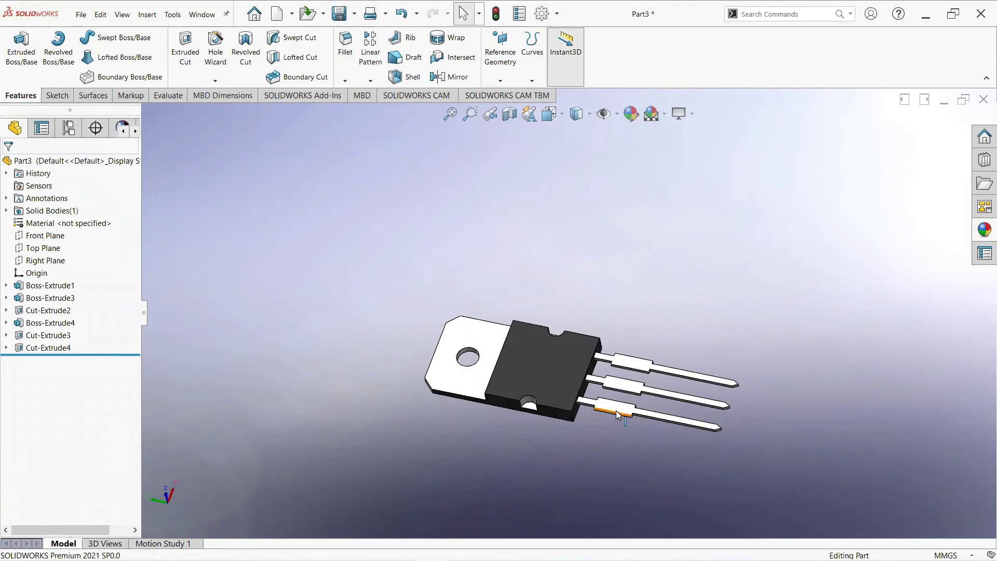
Select the front faces of all three pins together with the front face of the holed back plate
click(618, 414)
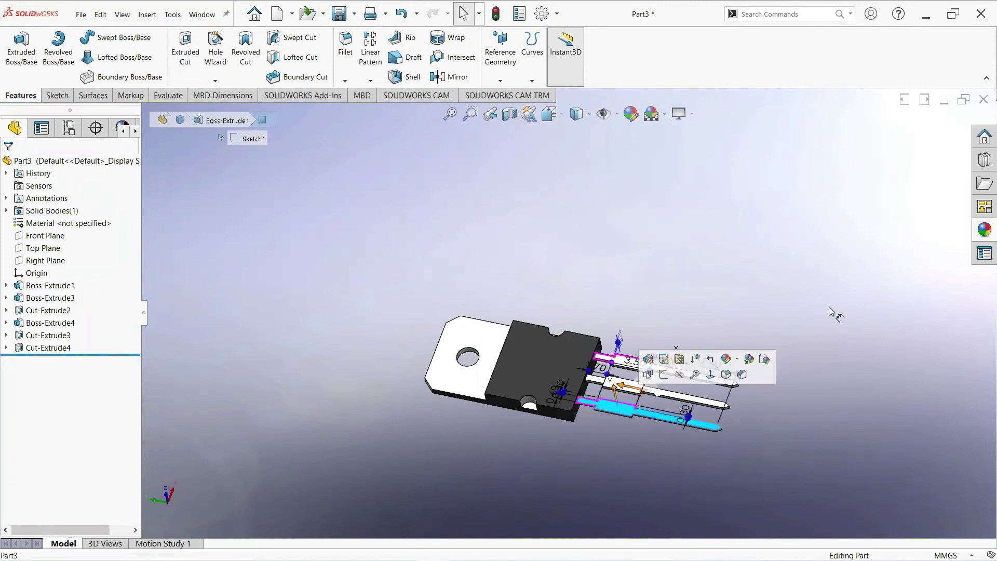
click(982, 242)
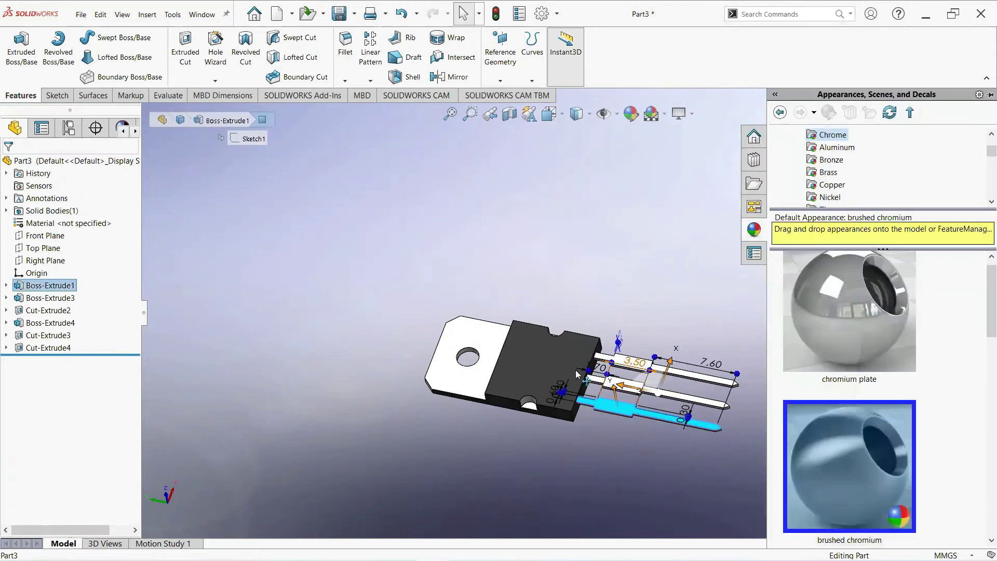
ctrl+click(622, 389)
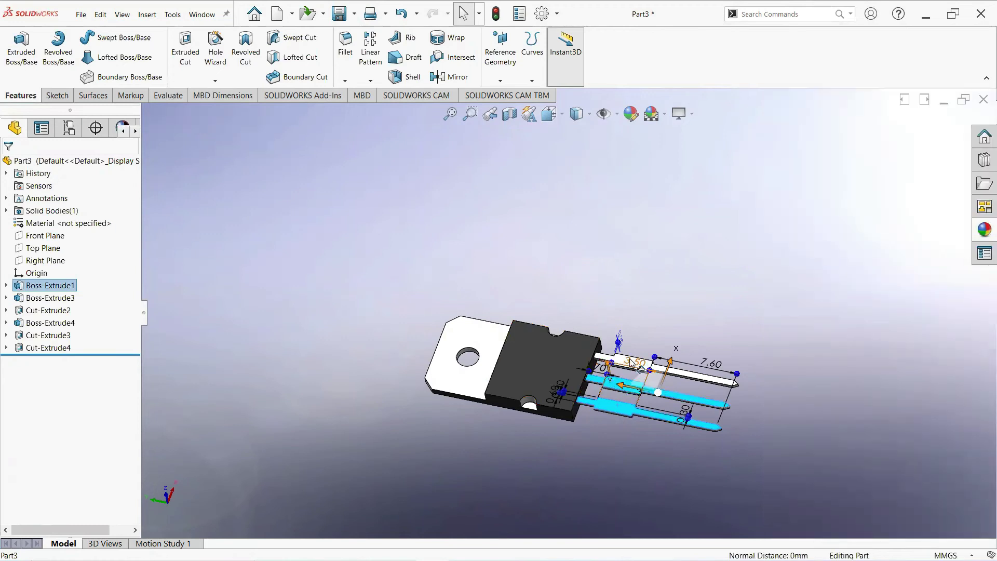
scroll(727, 375, down, 3)
double_click(659, 374)
key(Return)
ctrl+click(283, 369)
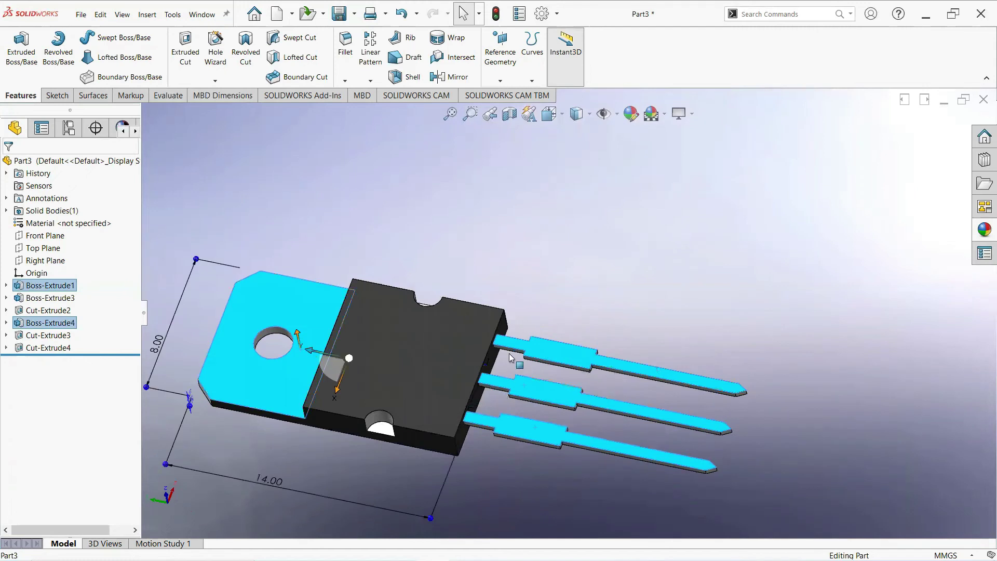
Apply the matte steel appearance from the Steel metals to the selected pin and plate faces
click(982, 235)
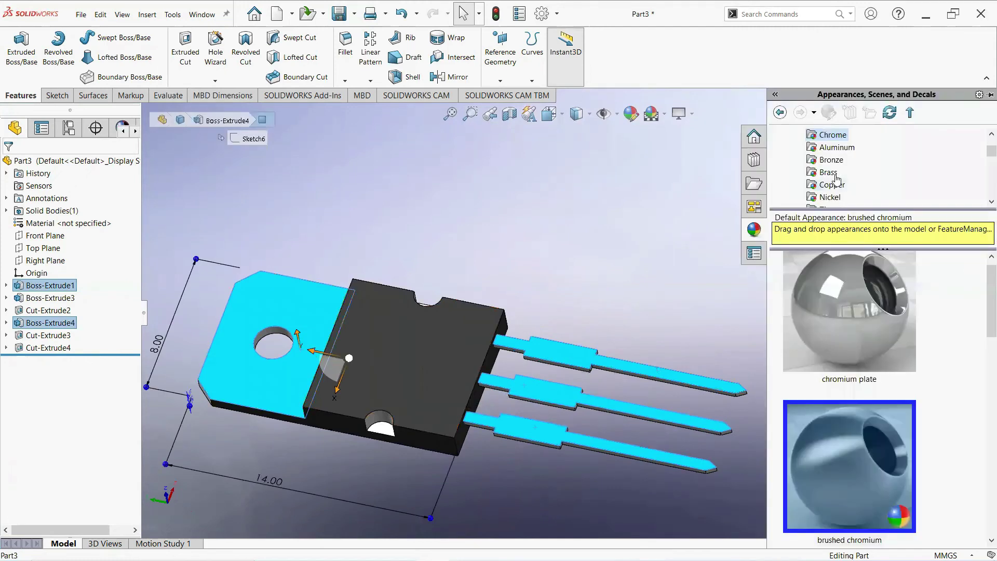
scroll(830, 159, down, 1)
scroll(847, 187, up, 2)
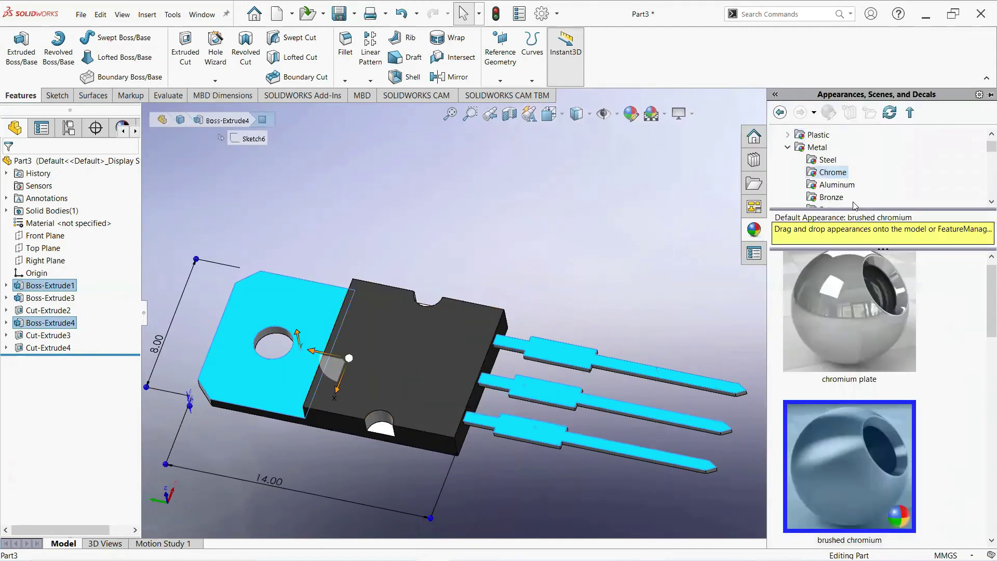
click(817, 160)
scroll(887, 394, down, 3)
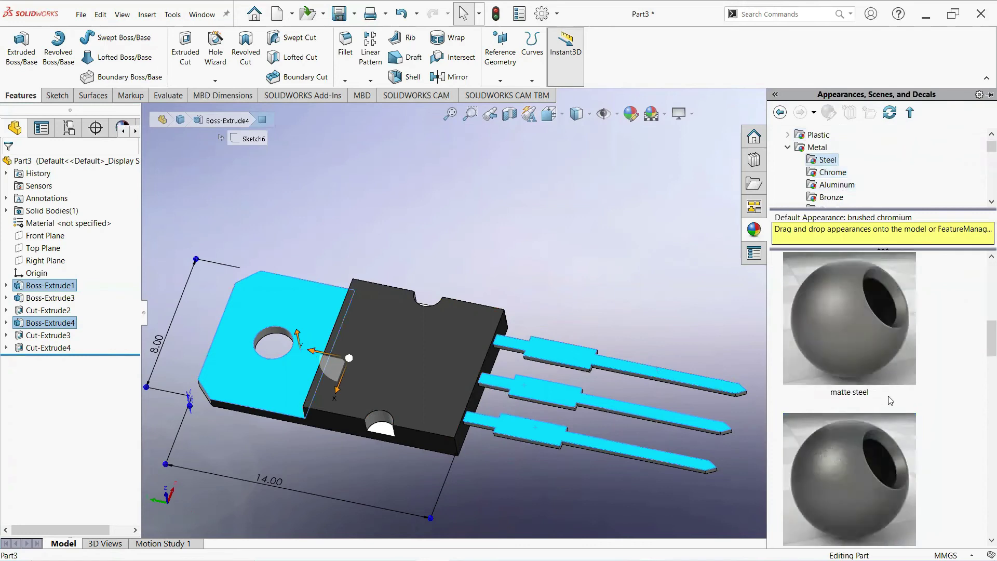
scroll(889, 408, up, 1)
right_click(822, 307)
click(890, 313)
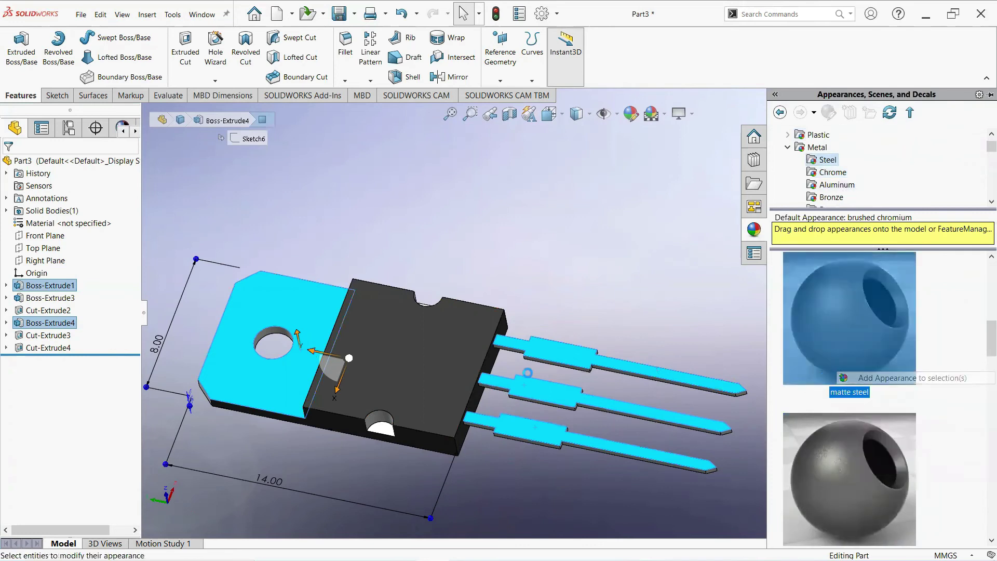
Turn on the Cartoon display effect for the coloured part
scroll(527, 373, up, 2)
middle_drag(527, 372, 552, 379)
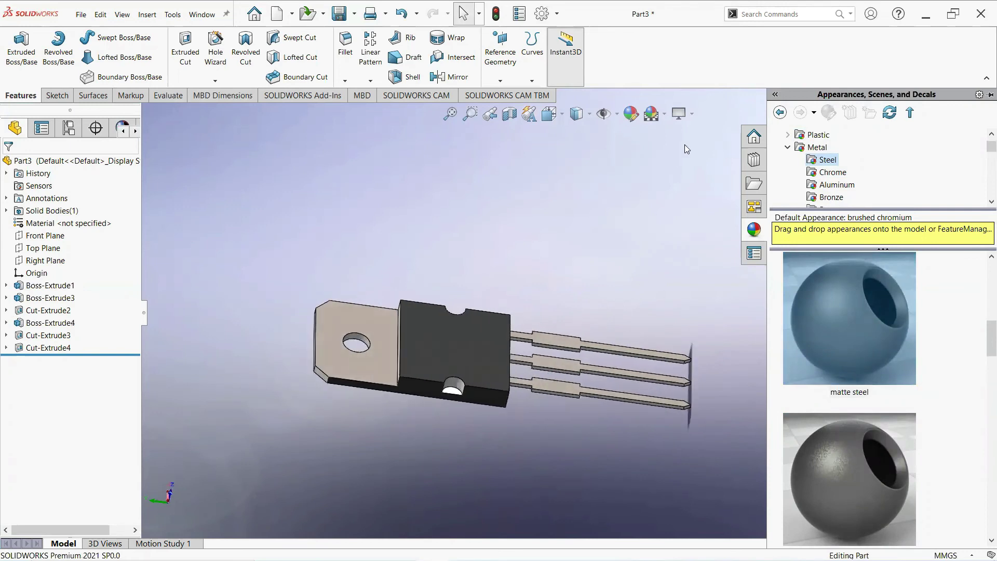
click(680, 113)
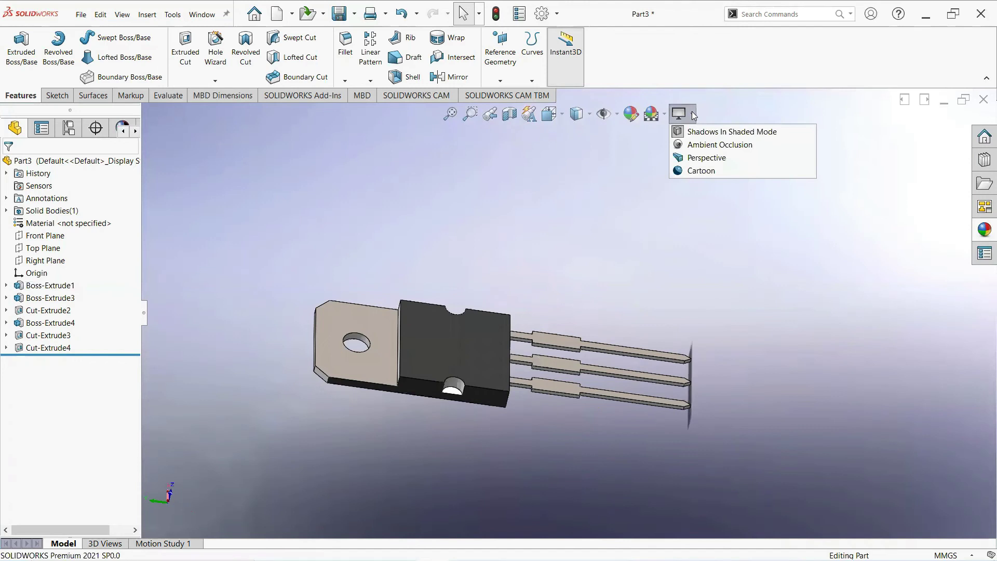
click(702, 171)
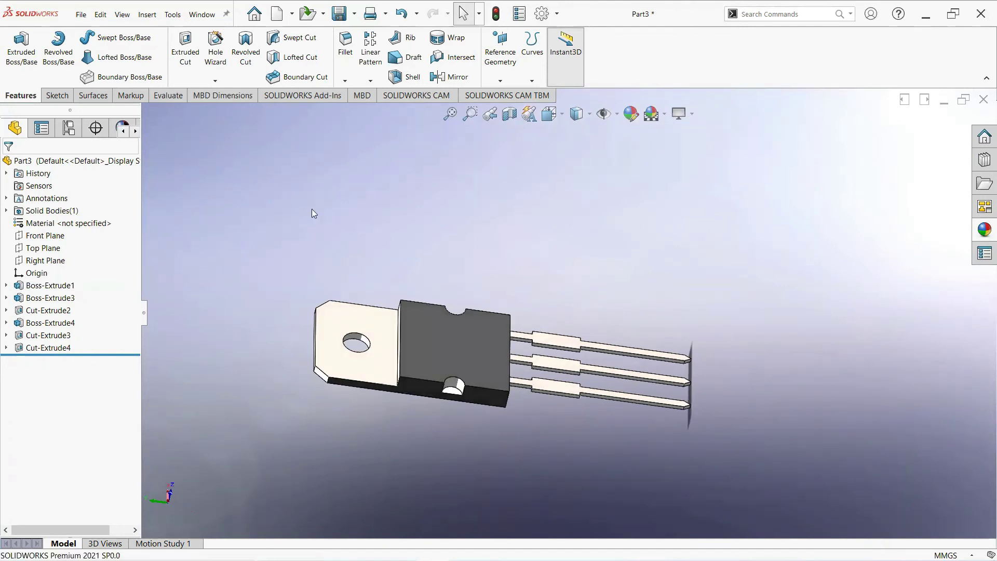
Save the part under the name transistor as a SOLIDWORKS Part in the Videos folder
click(82, 16)
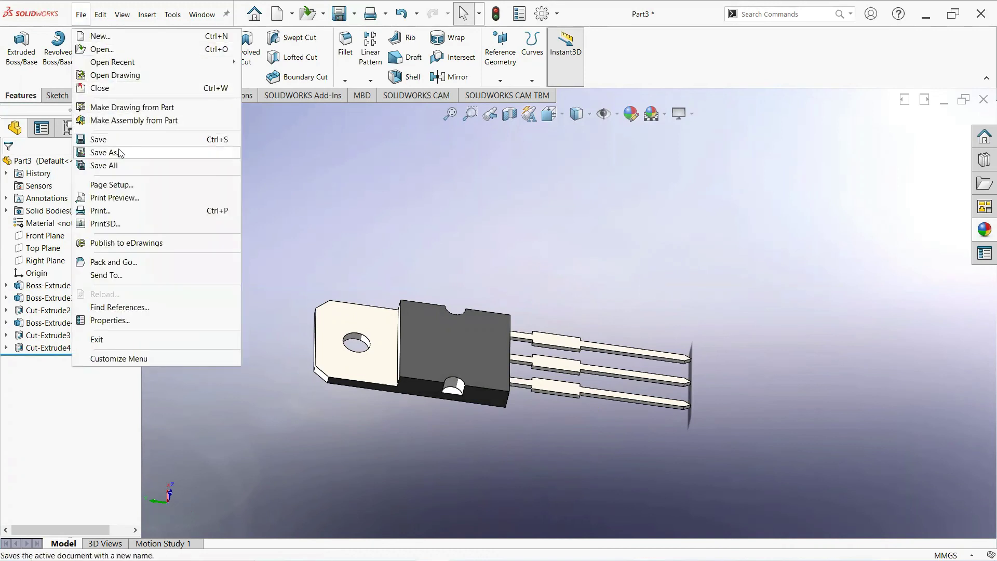
click(218, 152)
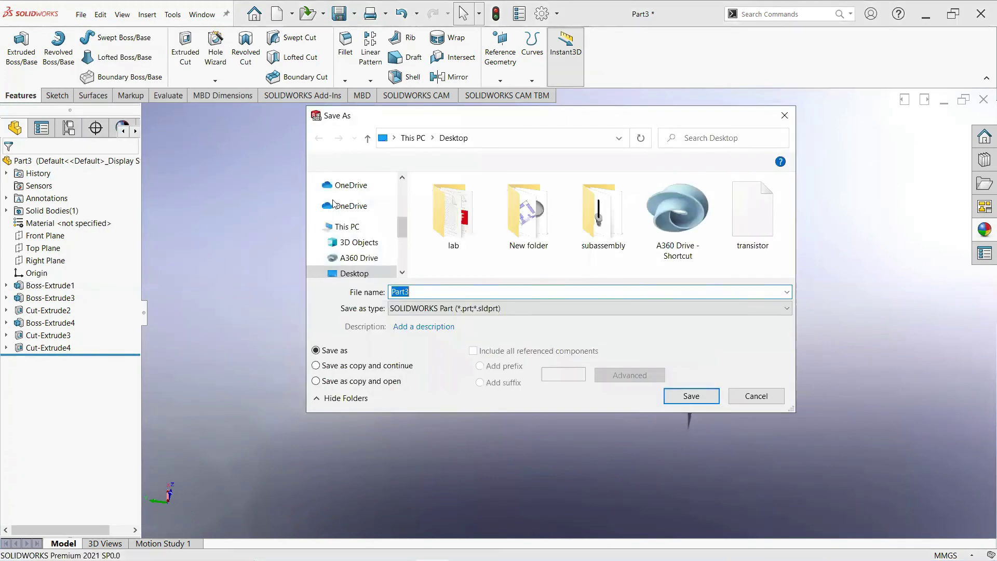
scroll(348, 223, down, 2)
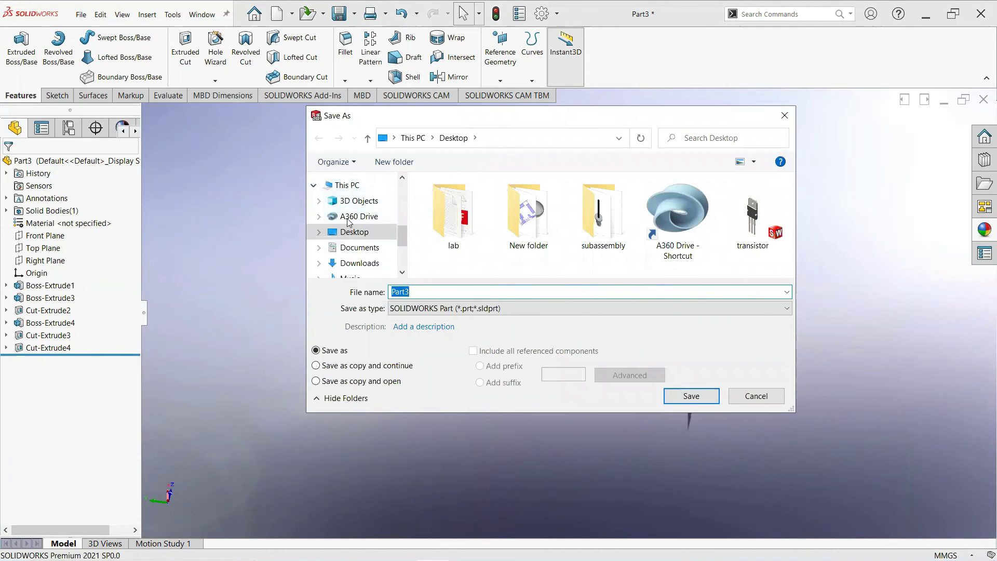
click(358, 244)
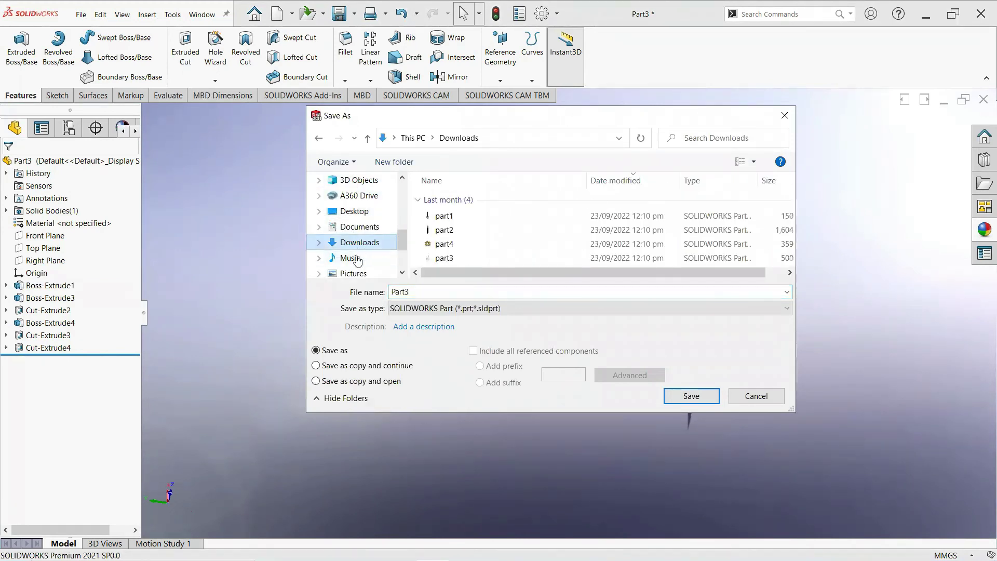
scroll(353, 259, down, 1)
click(352, 273)
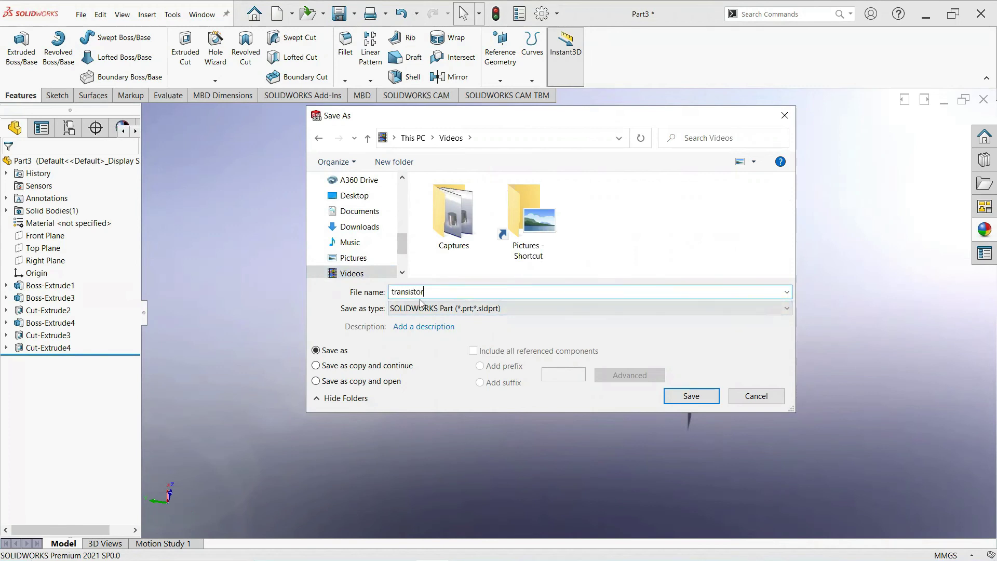
key(Return)
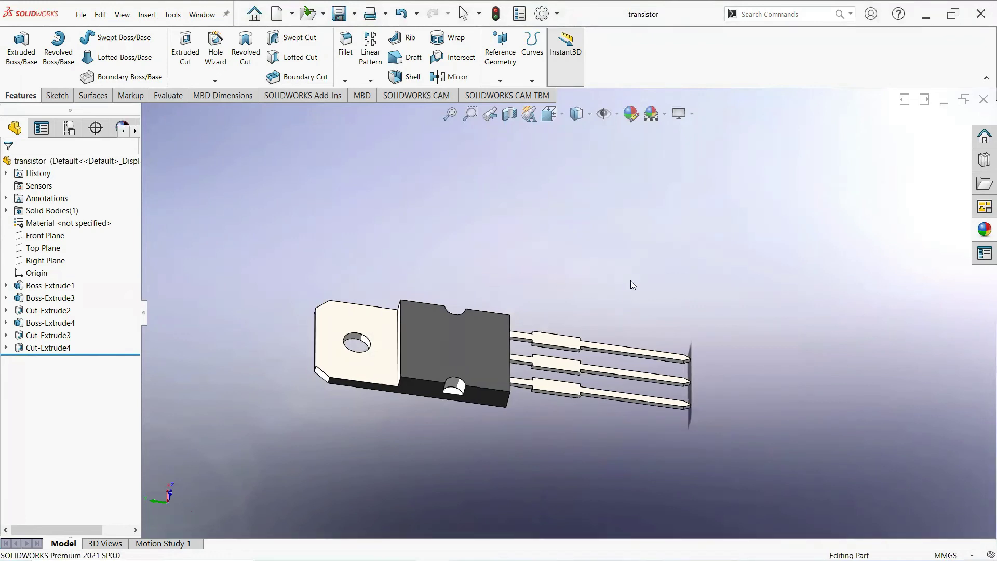
Close the saved part, minimize SOLIDWORKS and launch SOLIDWORKS Composer
click(984, 99)
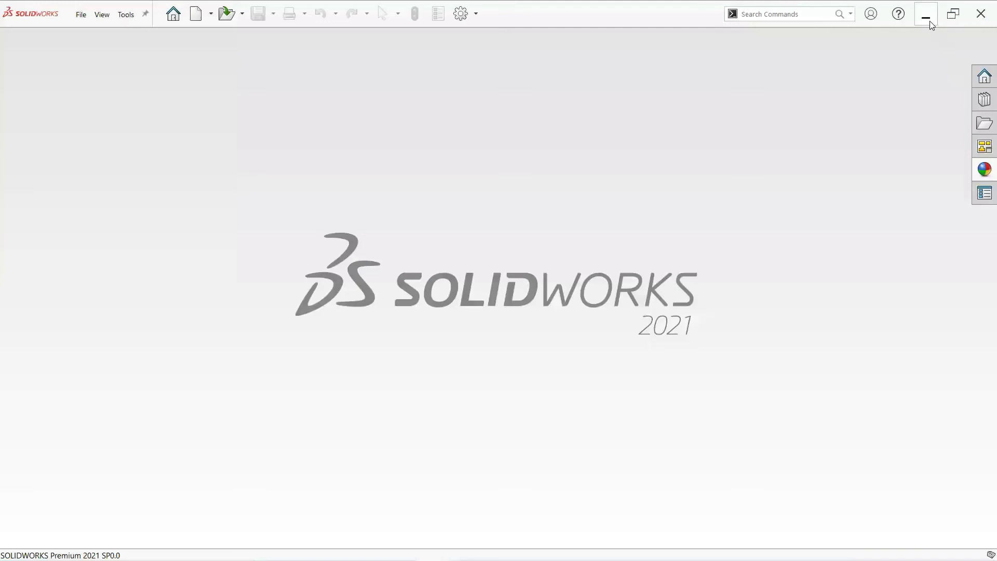
click(929, 21)
drag(298, 140, 411, 291)
click(485, 328)
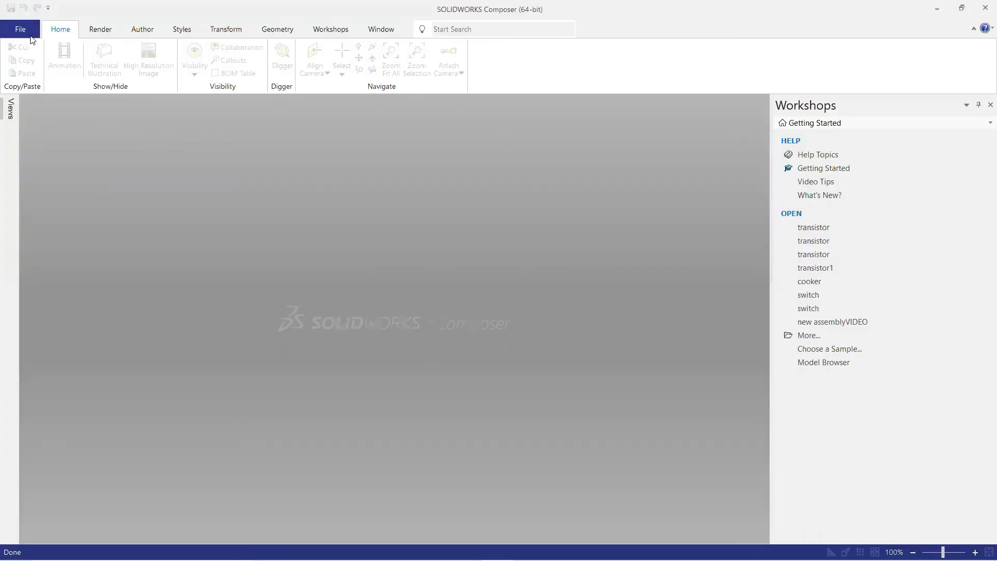
Open the transistor part from the Videos folder using the Custom import profile
click(29, 35)
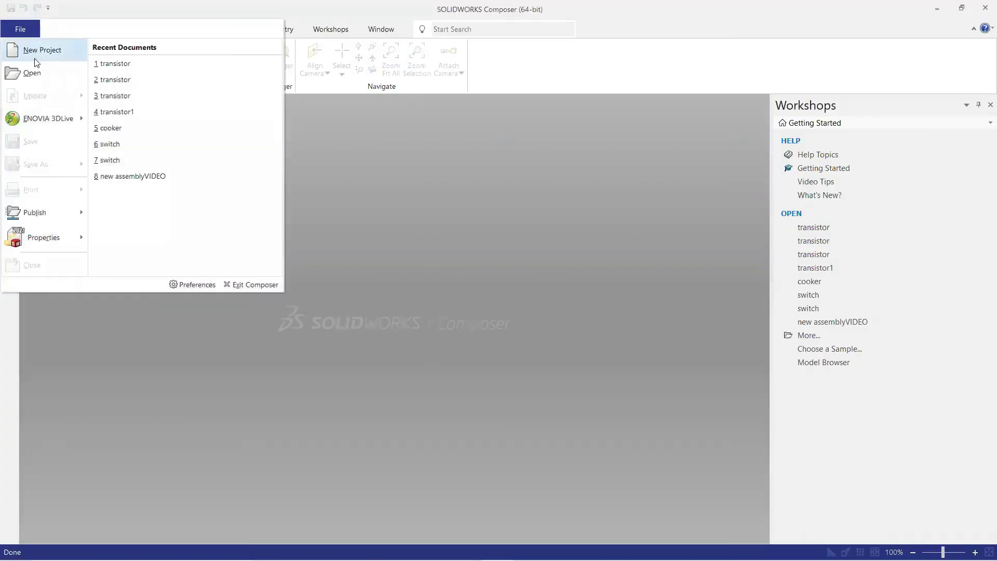
click(33, 73)
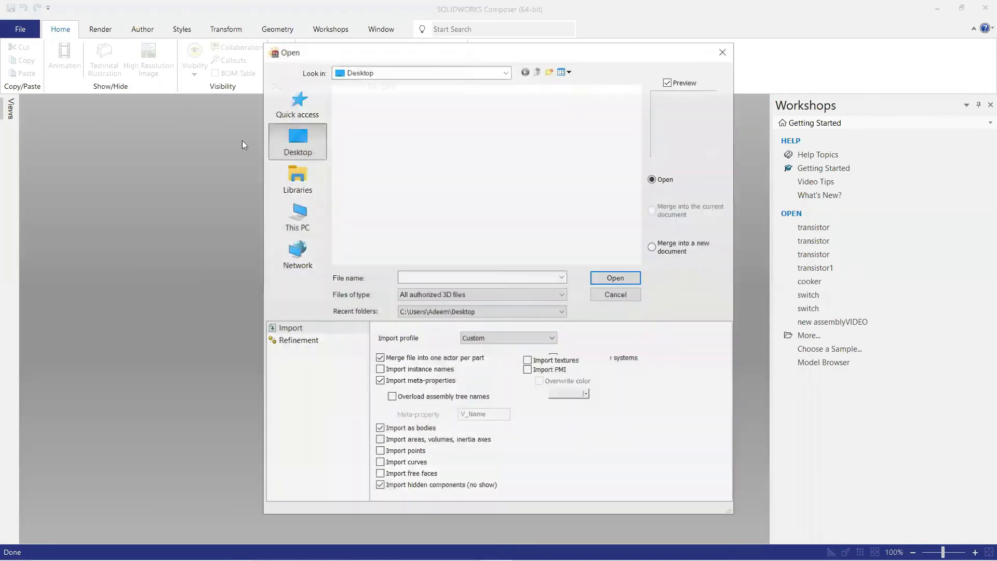
click(299, 231)
double_click(384, 224)
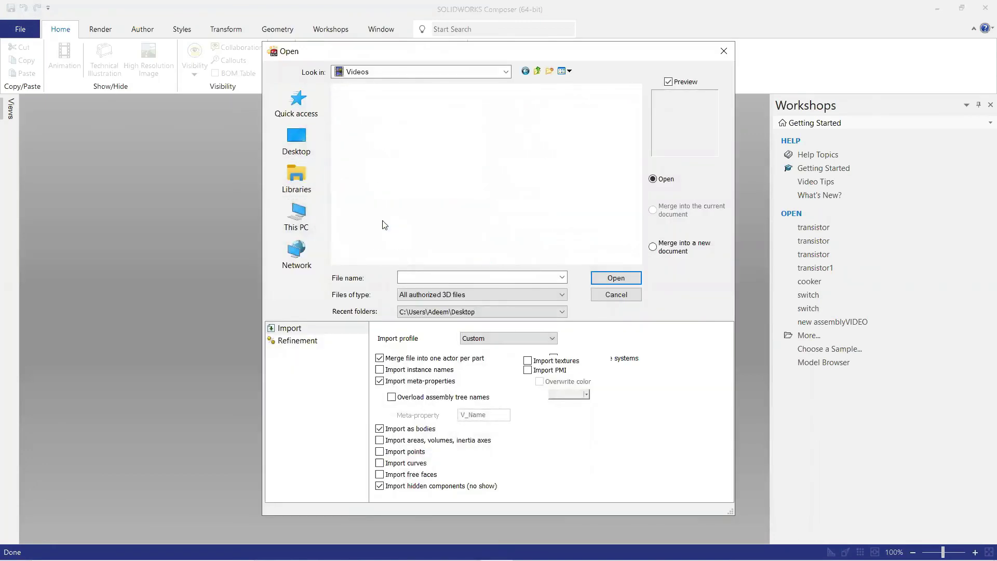
click(545, 148)
click(615, 278)
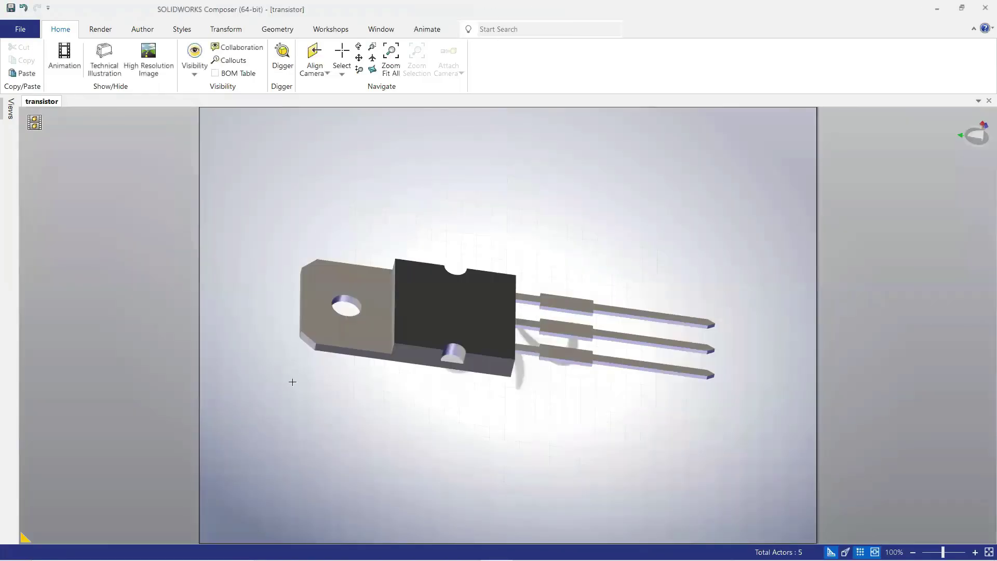
Enable the ground's mirror and shadow effects, and turn on ambient occlusion lighting for the transistor scene
mouse_move(390, 241)
mouse_down()
mouse_move(431, 240)
mouse_move(388, 238)
mouse_up()
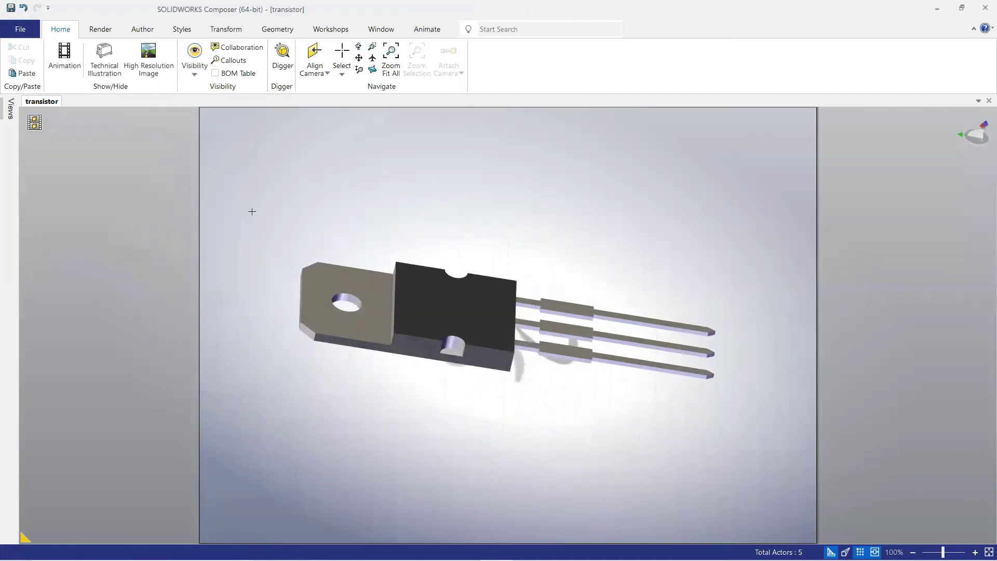
click(100, 29)
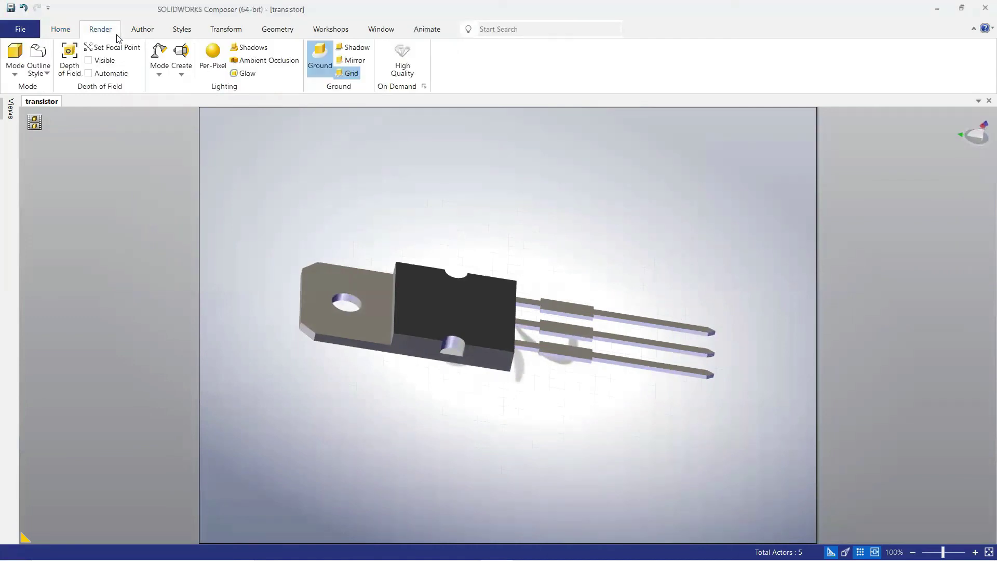
click(343, 63)
right_click(347, 51)
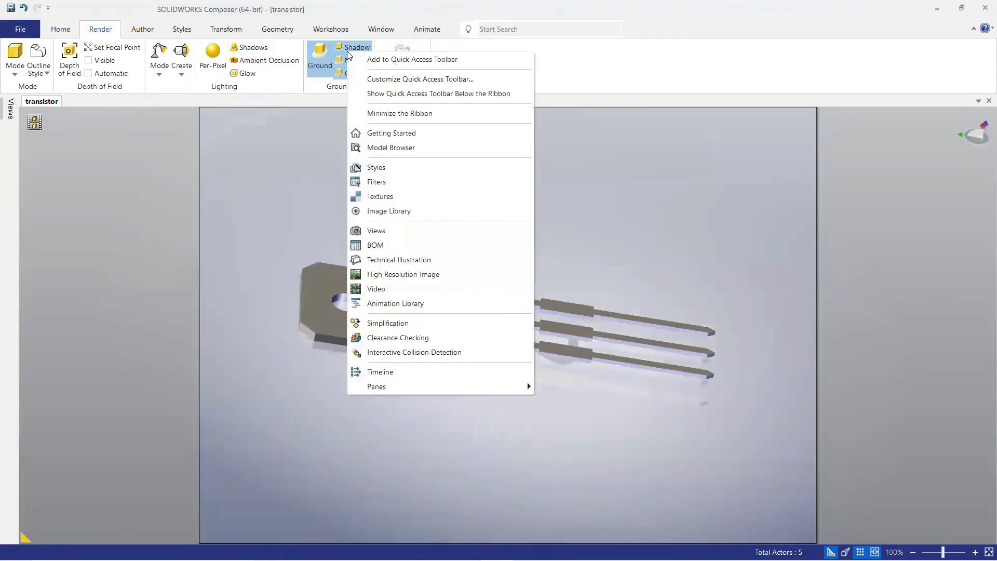
key(Escape)
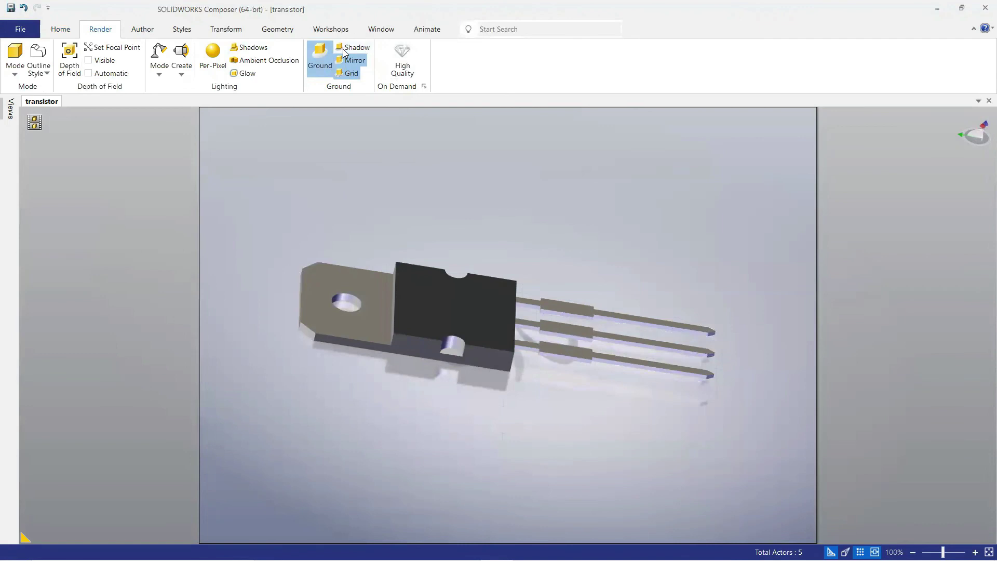
click(267, 60)
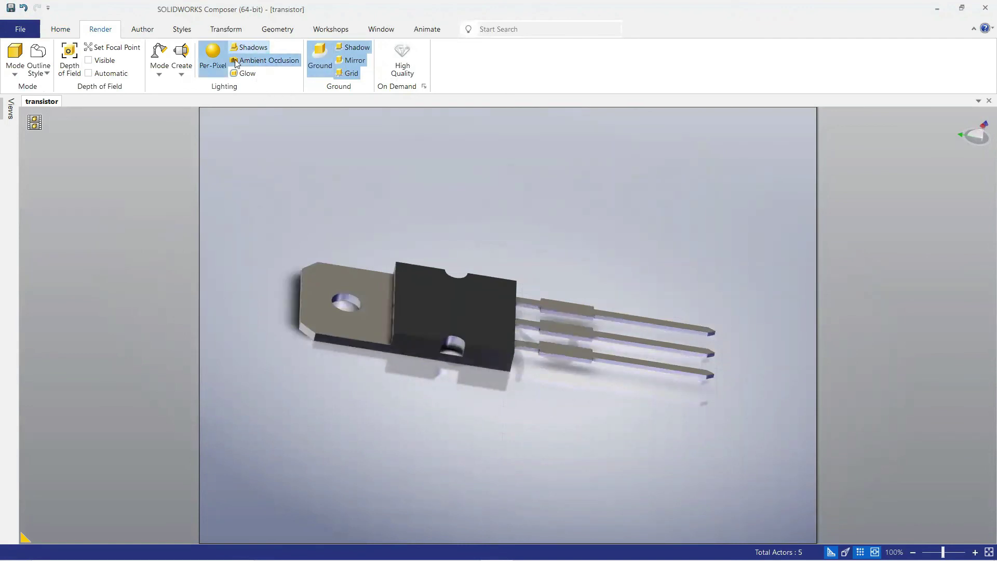
Try the Default (2 Lights) and High Contrast lighting modes on the transistor scene
click(159, 72)
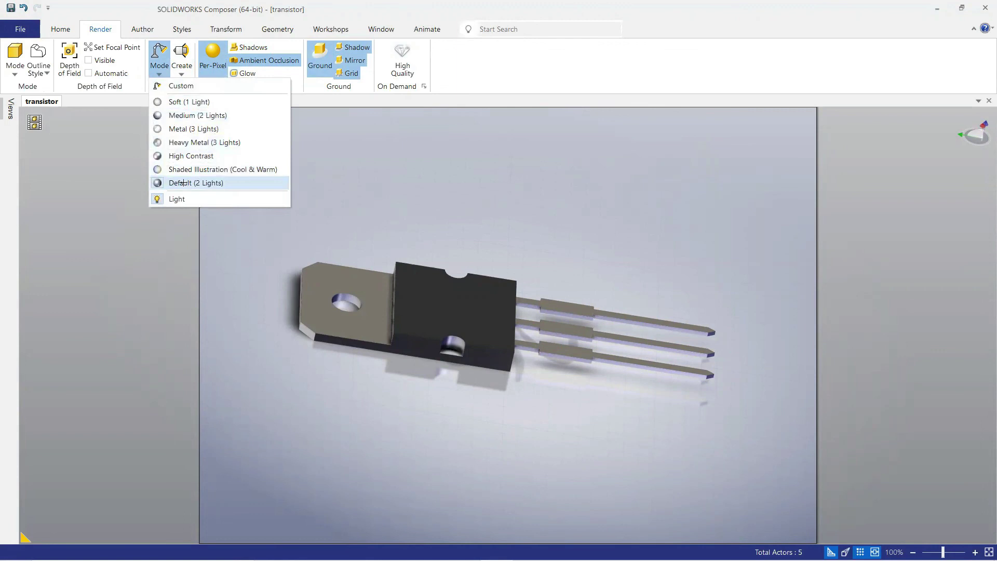
click(183, 182)
right_drag(341, 232, 343, 241)
click(159, 73)
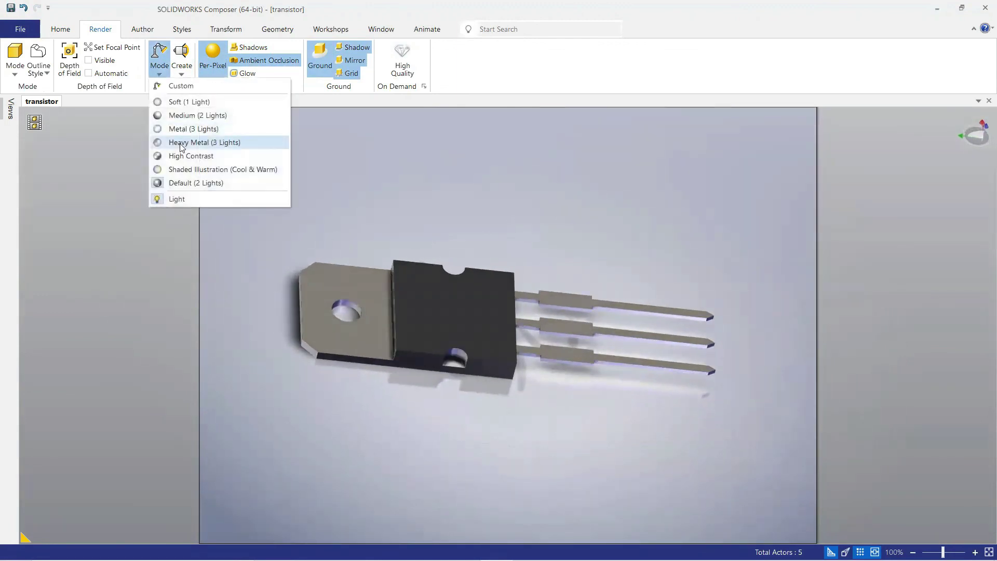
click(180, 153)
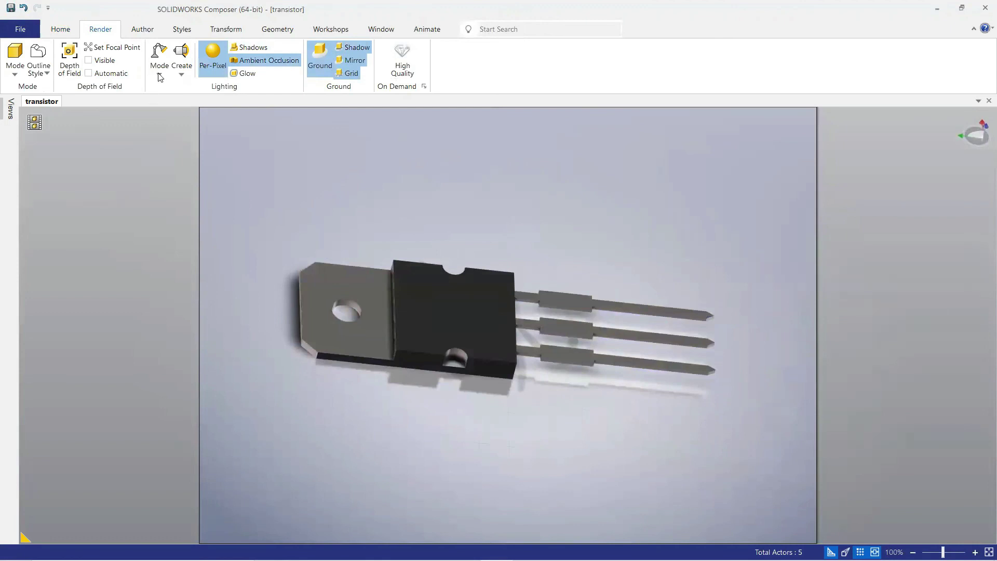
Set the transistor scene's lighting mode back to Default (2 Lights)
click(158, 74)
click(183, 182)
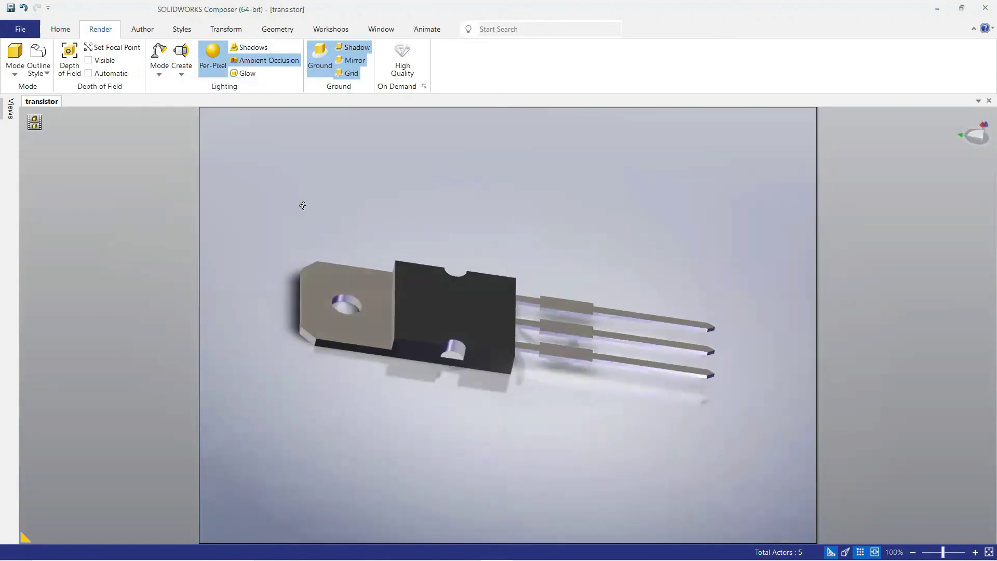
drag(302, 205, 304, 202)
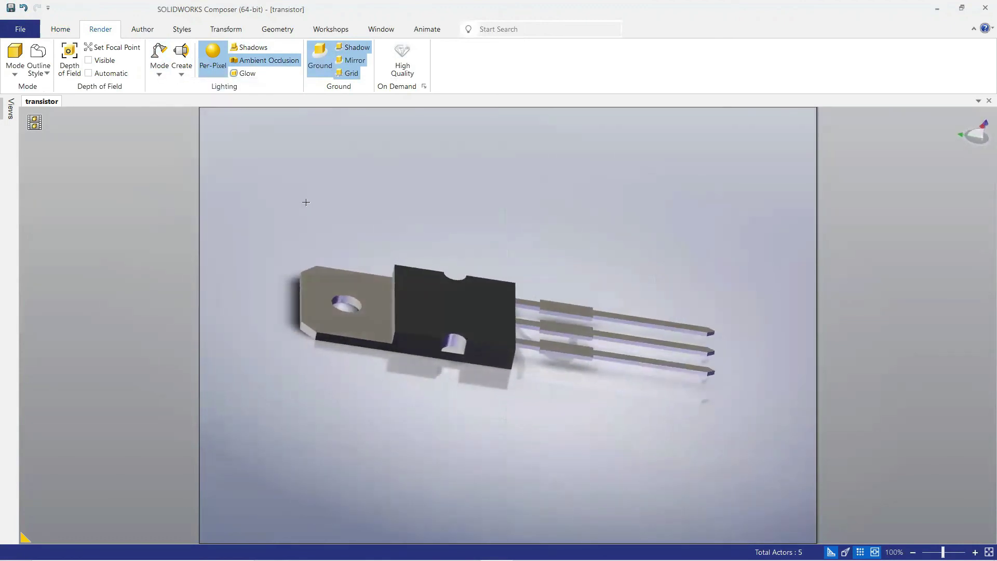
right_drag(318, 207, 320, 211)
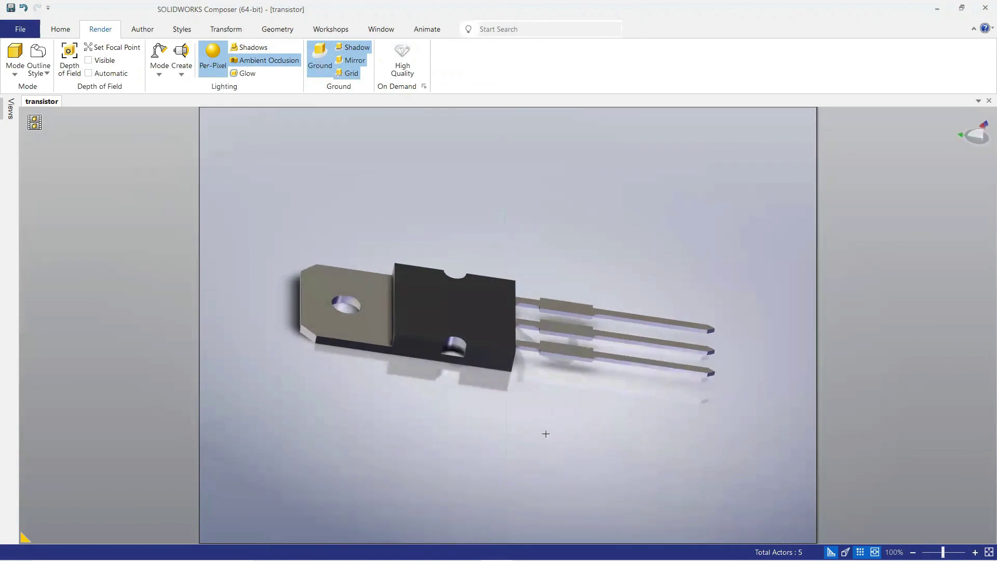